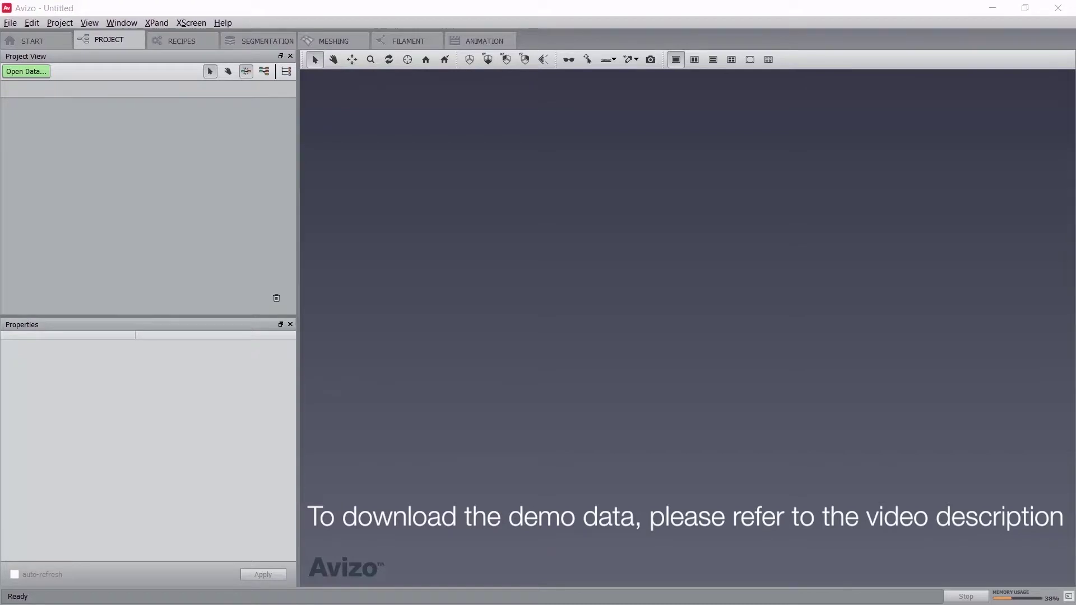
- Load the AdvFibers_LocalStatistics.hx project file from the FiberTutorials_DataAndProjects folder
key("alt+Tab")
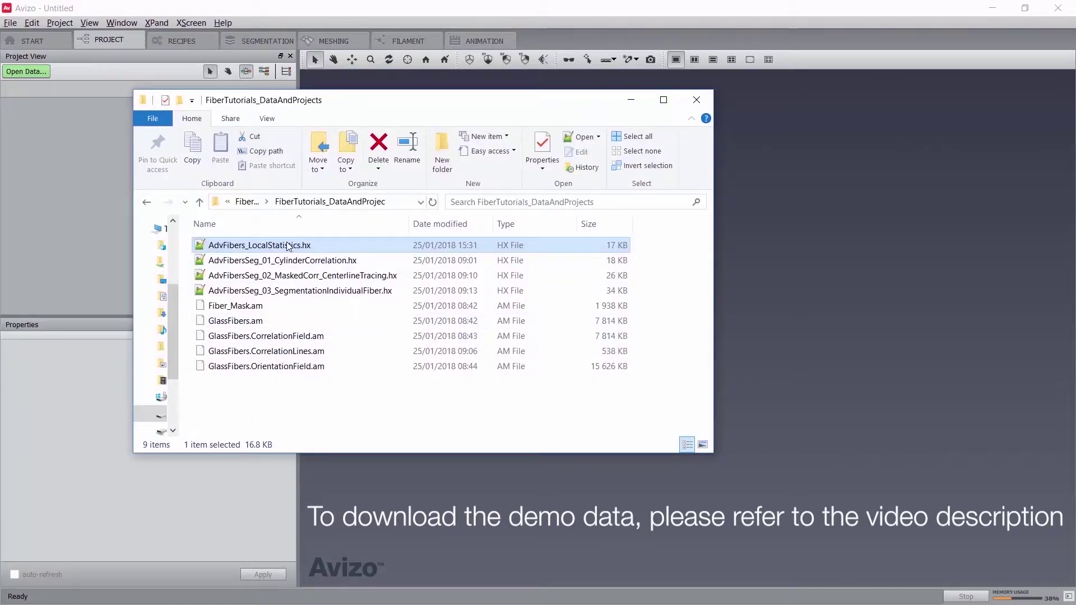
left_click_drag(287, 247, 120, 207)
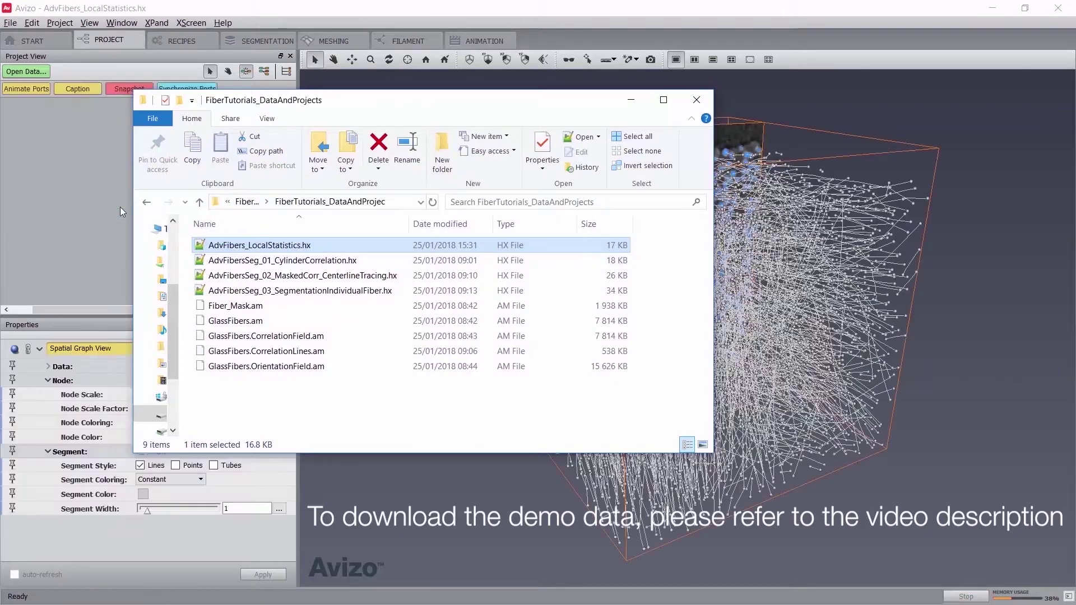
left_click(98, 213)
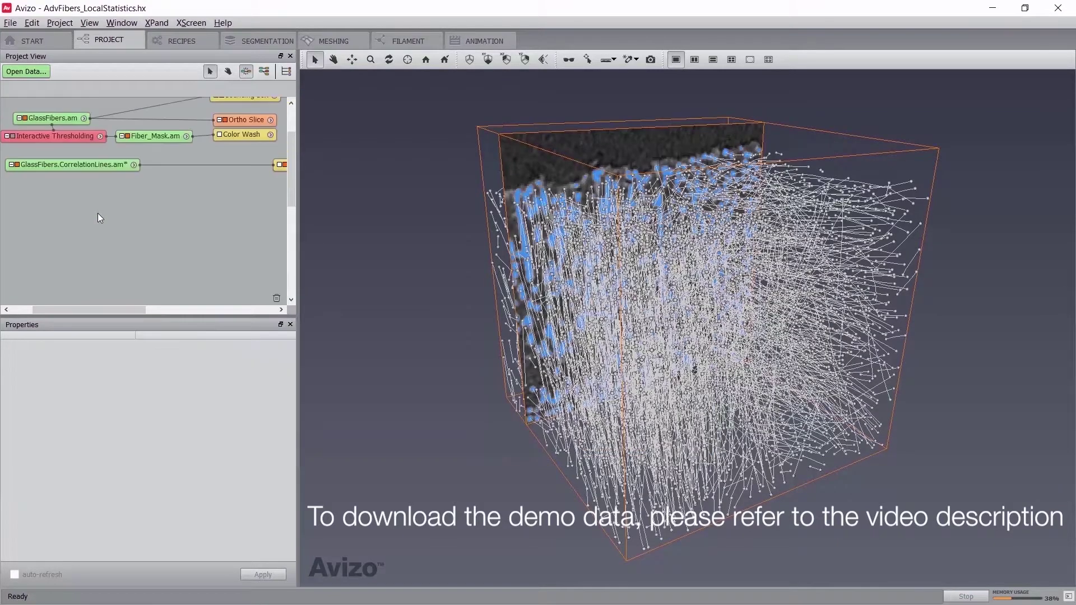
- Show the Ortho Slice's properties and widen the project area so the Spatial Graph View module fits
scroll(98, 213, "up", 1)
left_click(244, 140)
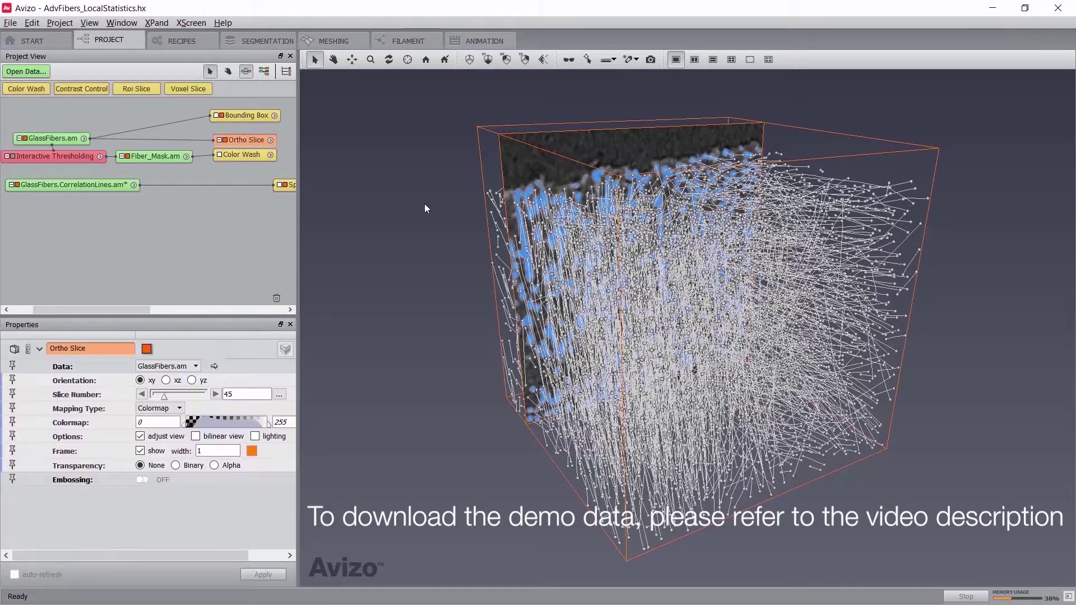
left_click_drag(298, 183, 365, 173)
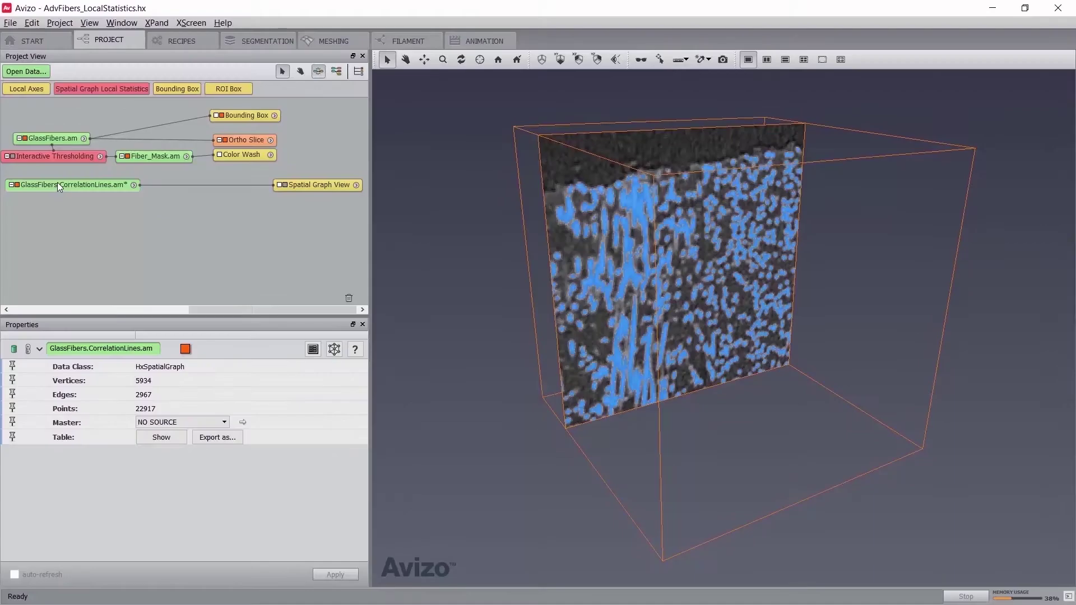
- Attach a Spatial Graph Local Statistics module to GlassFibers.CorrelationLines.am and place it directly beneath that data object
right_click(57, 183)
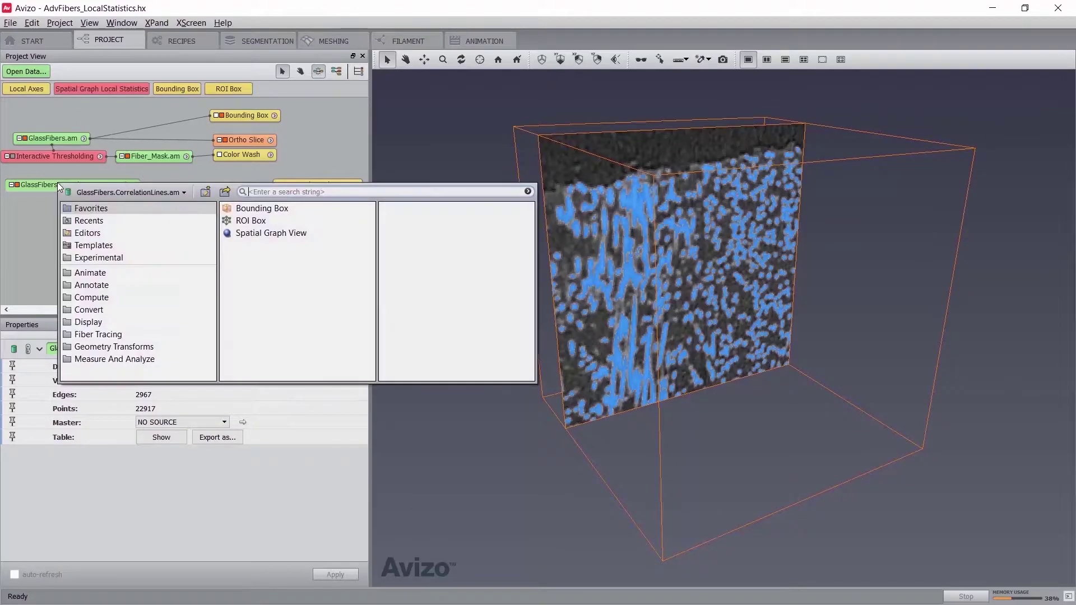
type("stat")
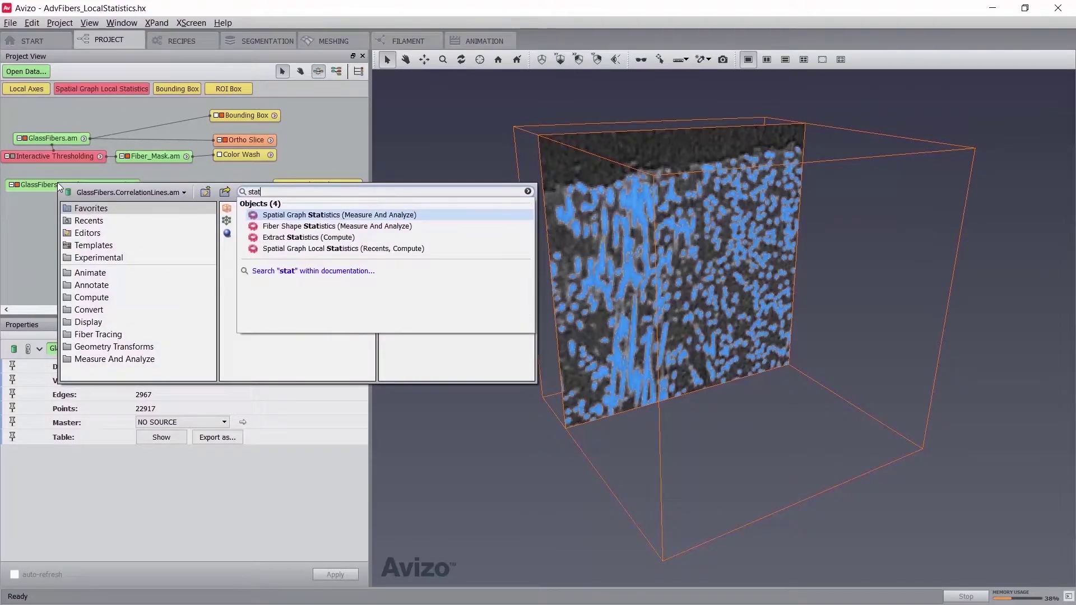
key("Down")
key("Down")
key("Down")
key("Return")
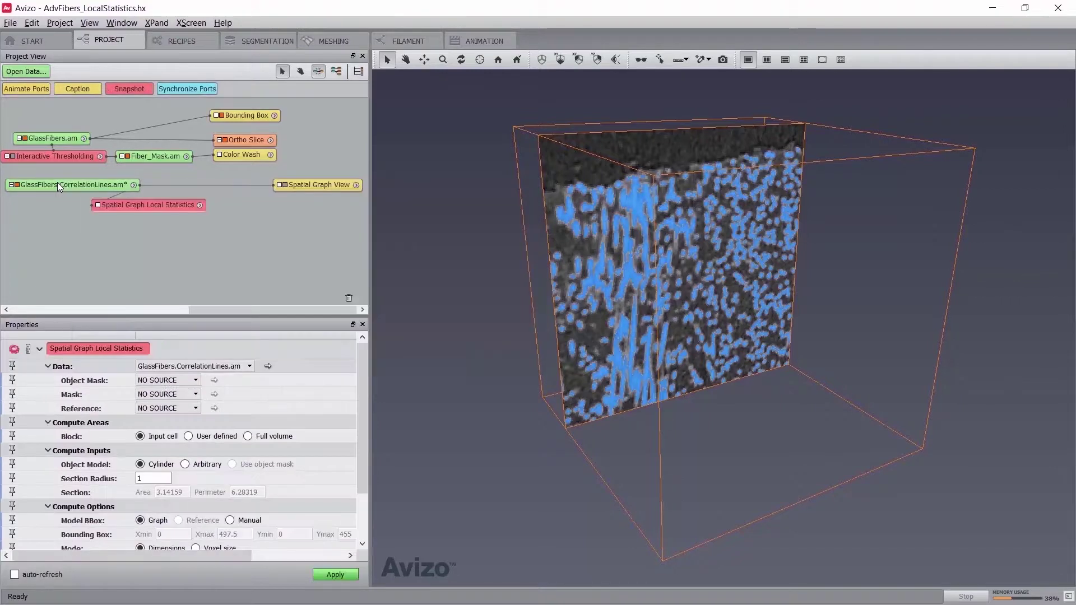
left_click_drag(135, 204, 49, 202)
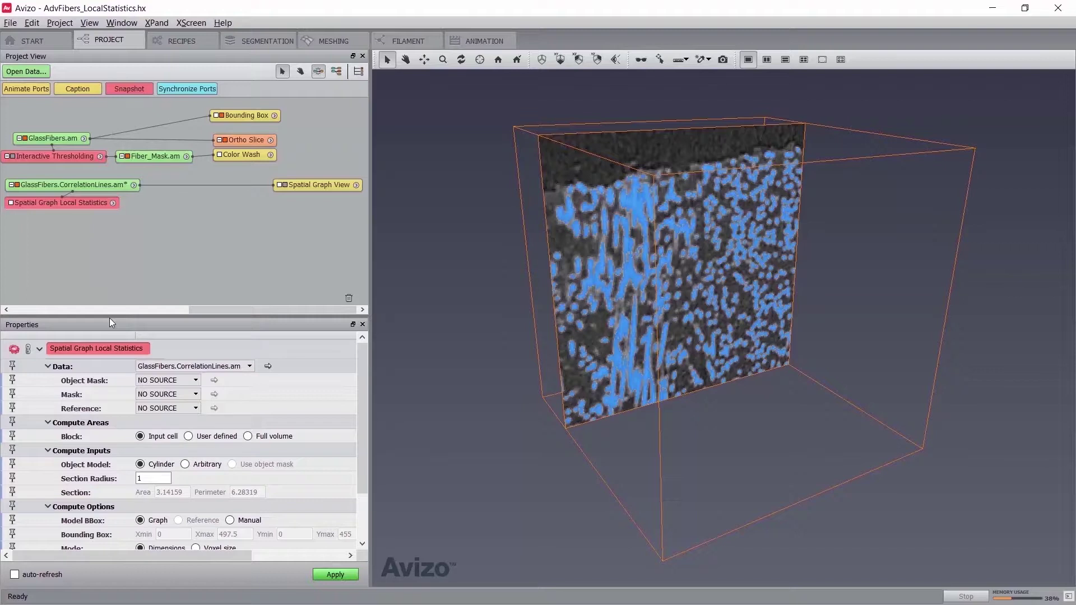
- Add the Spreadsheet and Decompose tensor outputs to the local statistics and compute them at 20 x 20 x 20 resolution
left_click_drag(109, 317, 107, 242)
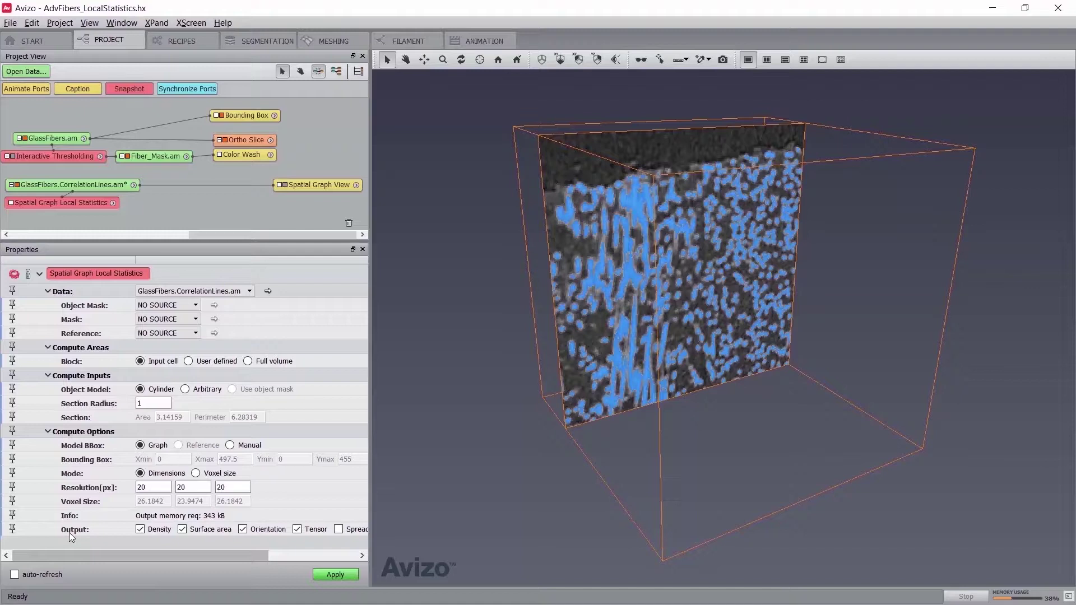
left_click_drag(223, 557, 288, 552)
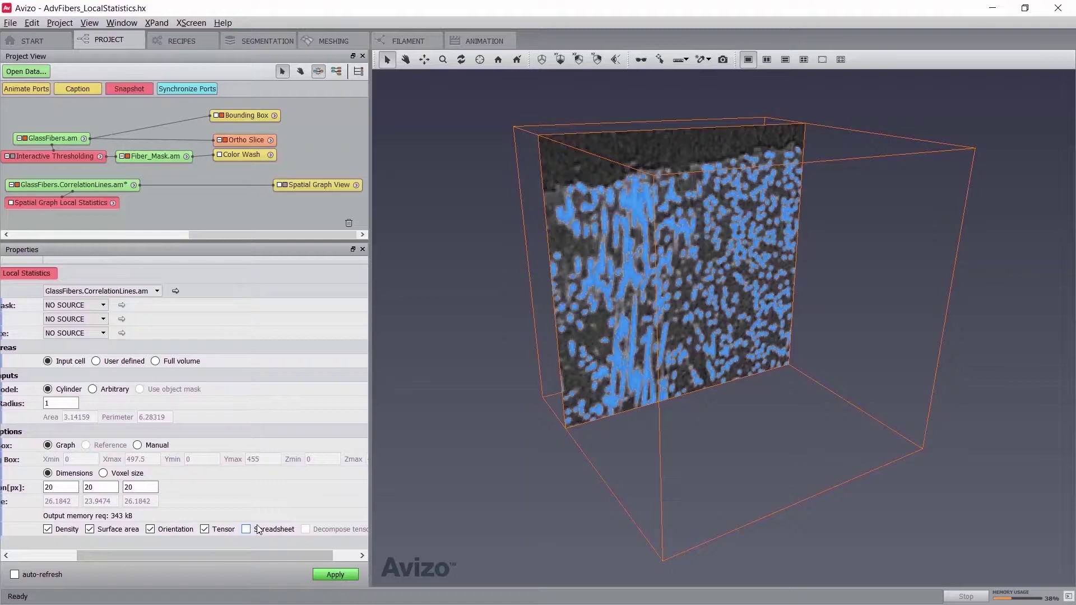
left_click(259, 529)
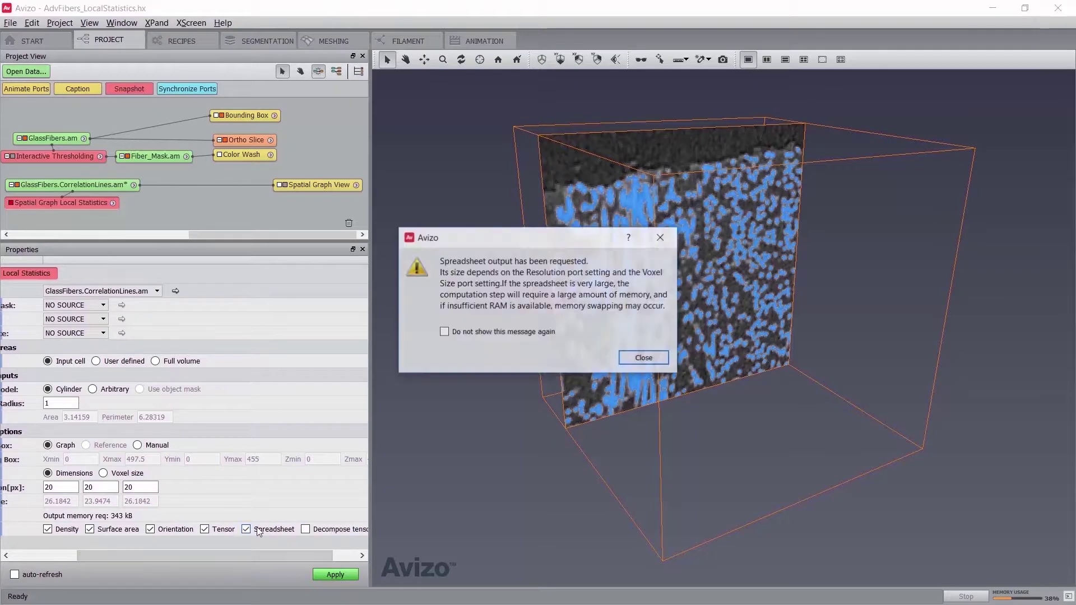
left_click(644, 358)
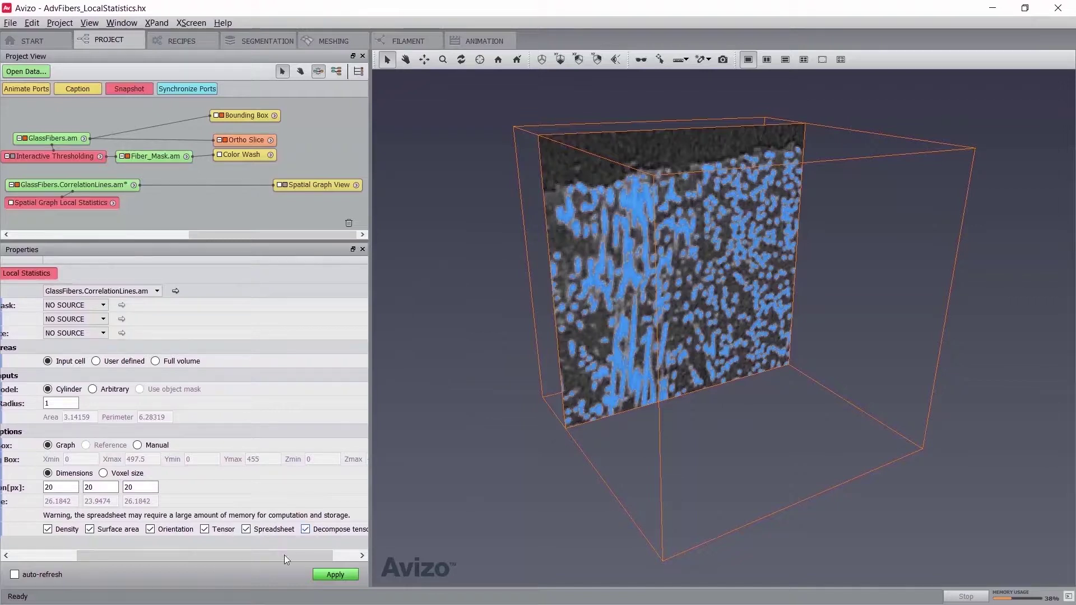
left_click_drag(284, 554, 194, 555)
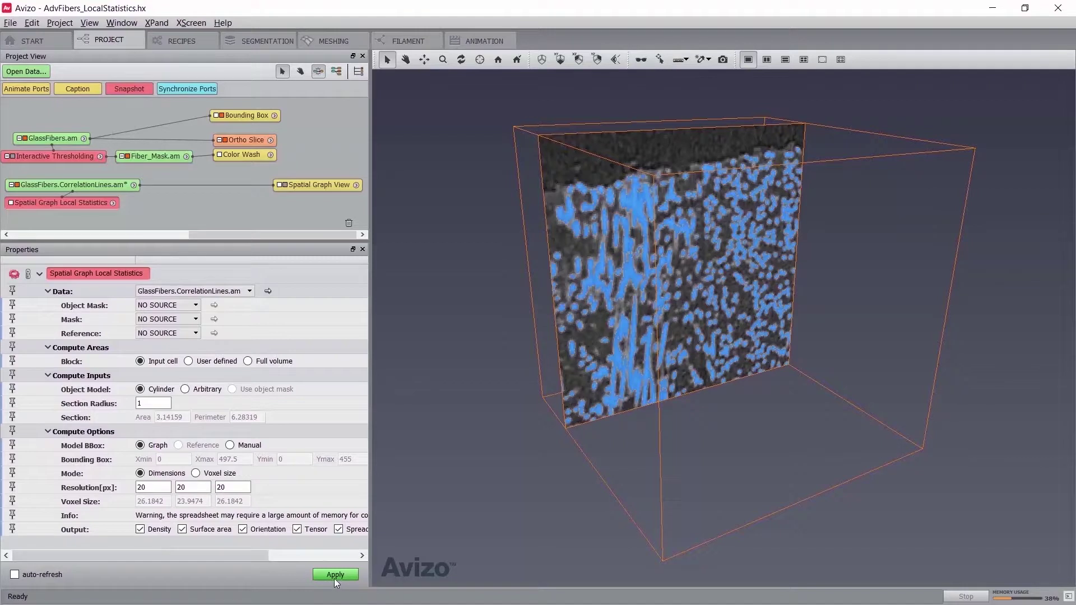
left_click(334, 575)
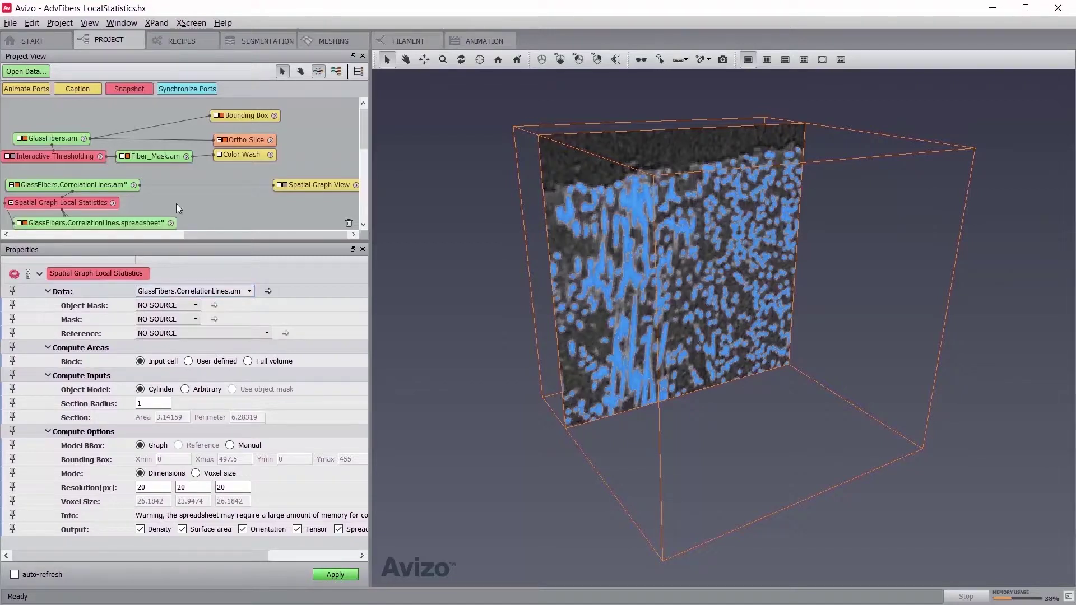
- Examine the properties of the computed volFrac, surfArea, orientation and tensor fields
scroll(176, 203, "down", 3)
scroll(176, 208, "down", 2)
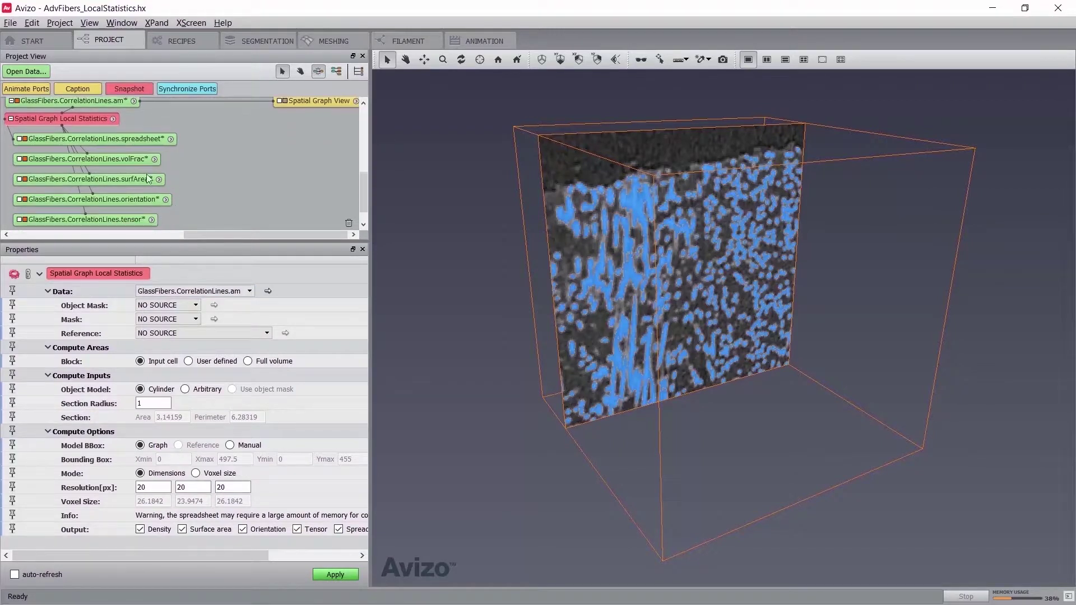
left_click(127, 159)
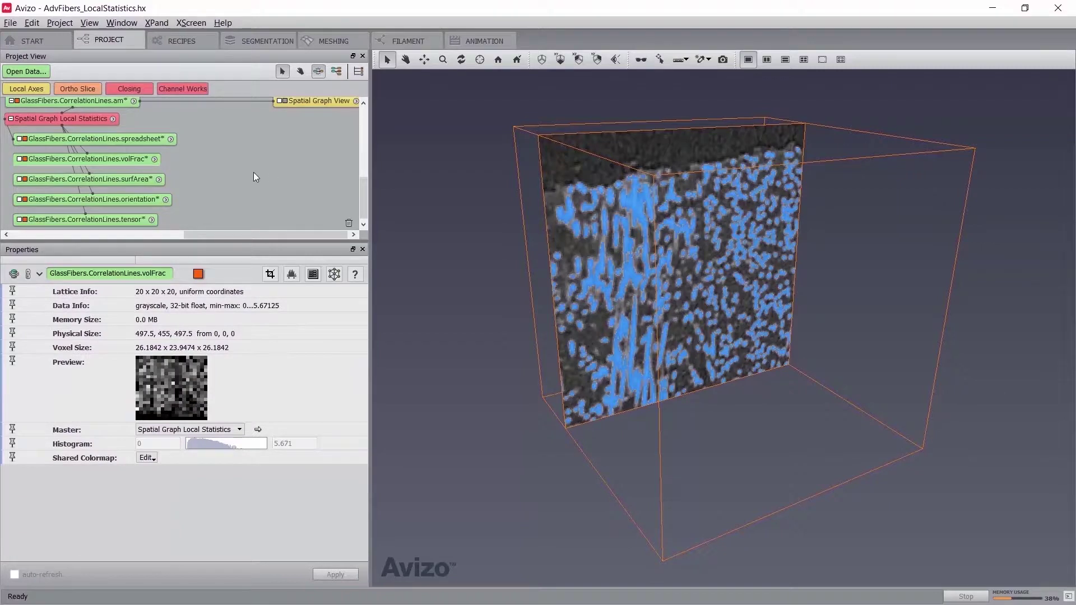
left_click(144, 180)
left_click(125, 198)
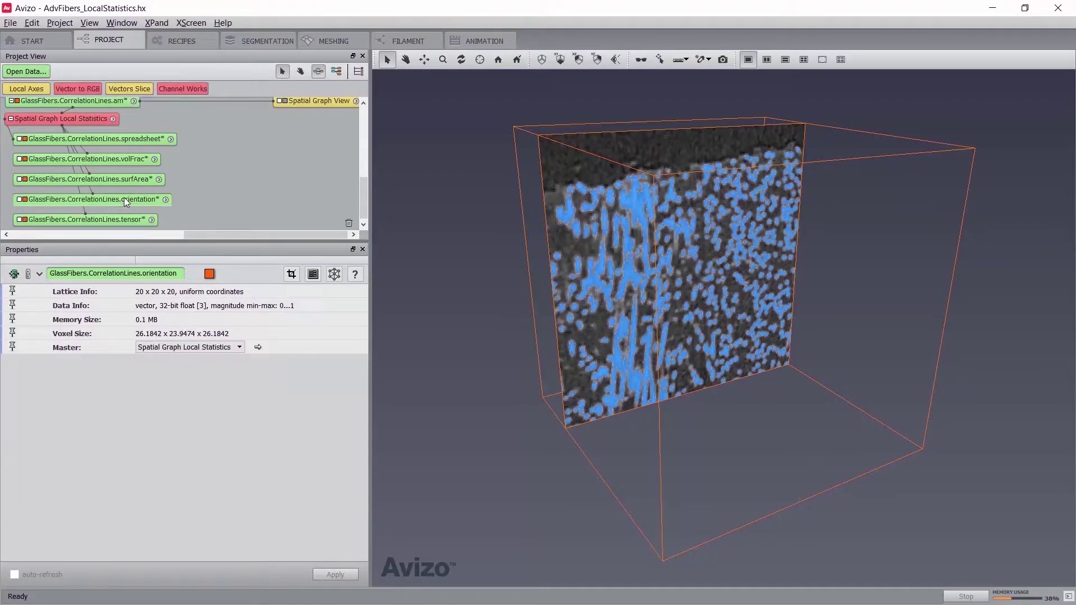
left_click(131, 220)
left_click(120, 161)
- Connect the Color Wash to the volFrac field and give it the temperature.icol colormap
scroll(234, 186, "up", 3)
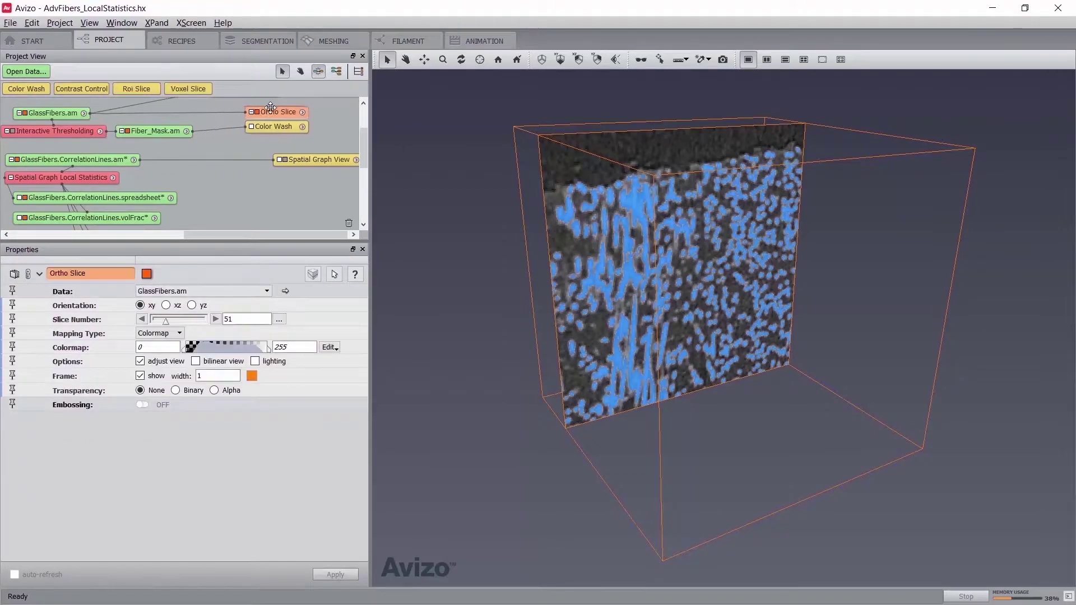
left_click_drag(126, 201, 135, 216)
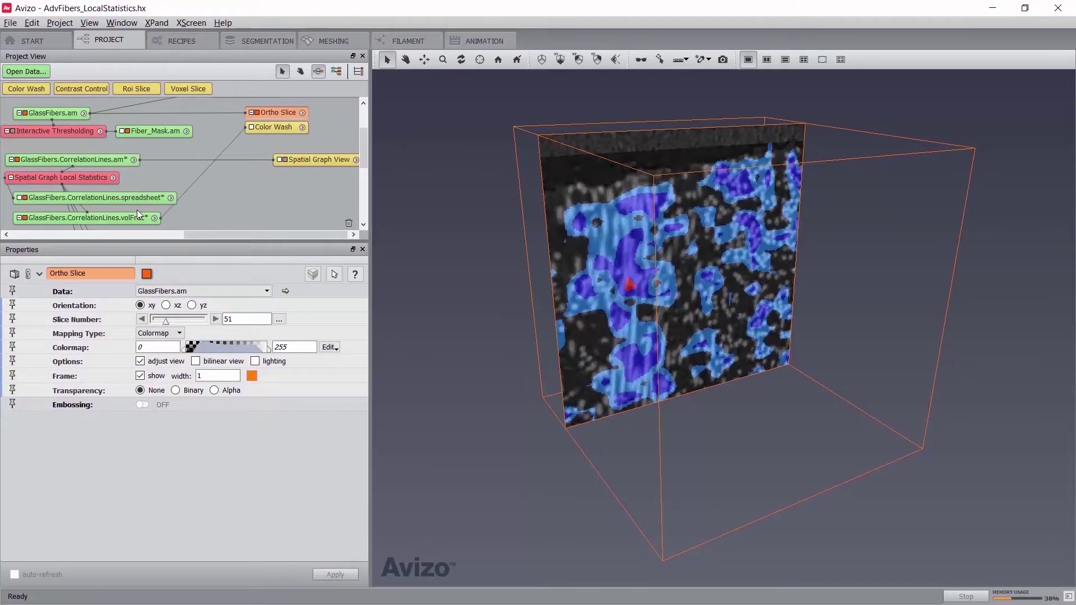
left_click(267, 127)
left_click(329, 319)
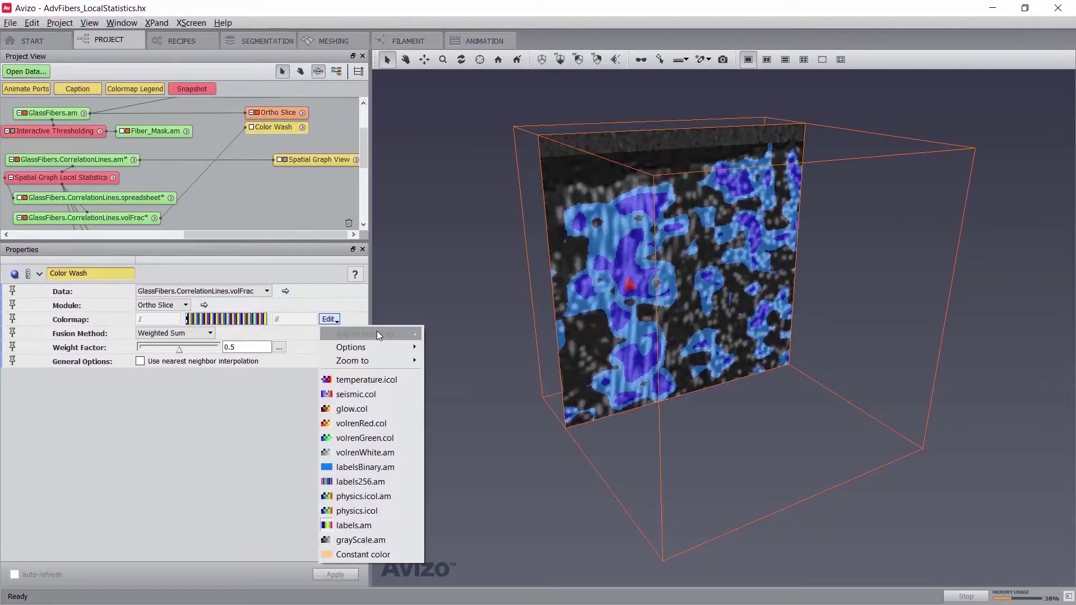
left_click(356, 394)
- Adjust the Color Wash colormap range to the data histogram and move the ortho slice forward through the volume
left_click(329, 318)
mouse_move(370, 334)
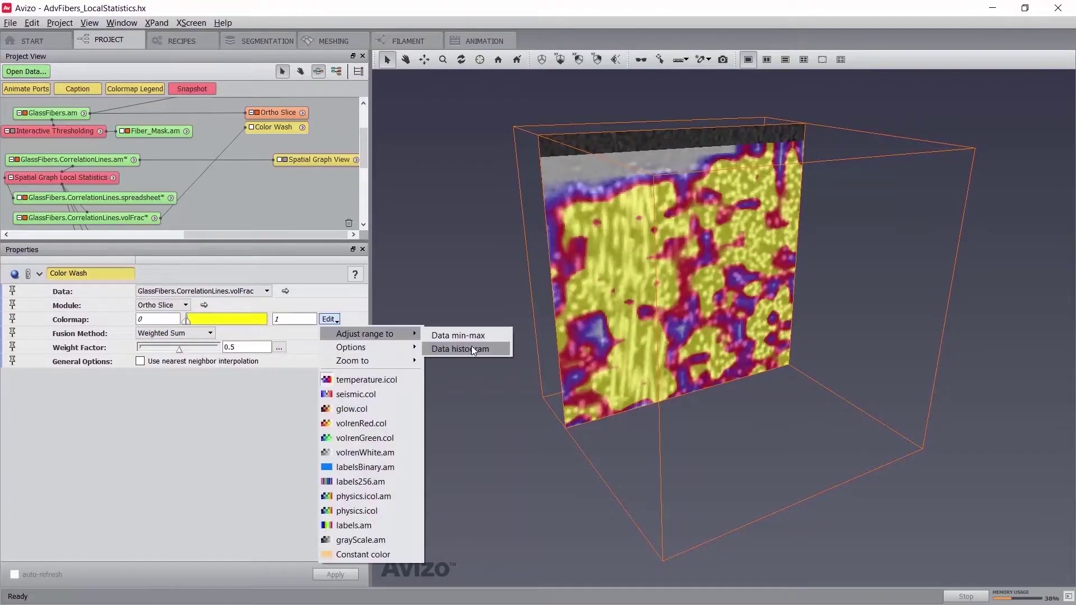
left_click(472, 345)
left_click_drag(573, 240, 689, 280)
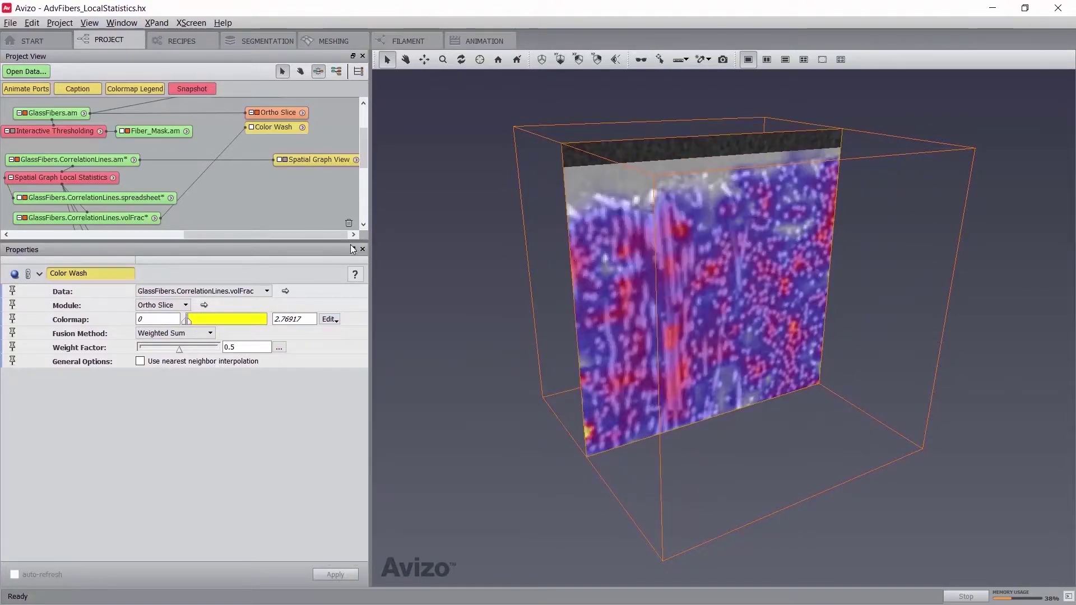
- Create a Vectors Slice display for the orientation field and place it just below its Clipping Plane in the project
scroll(168, 202, "down", 2)
left_click(130, 210)
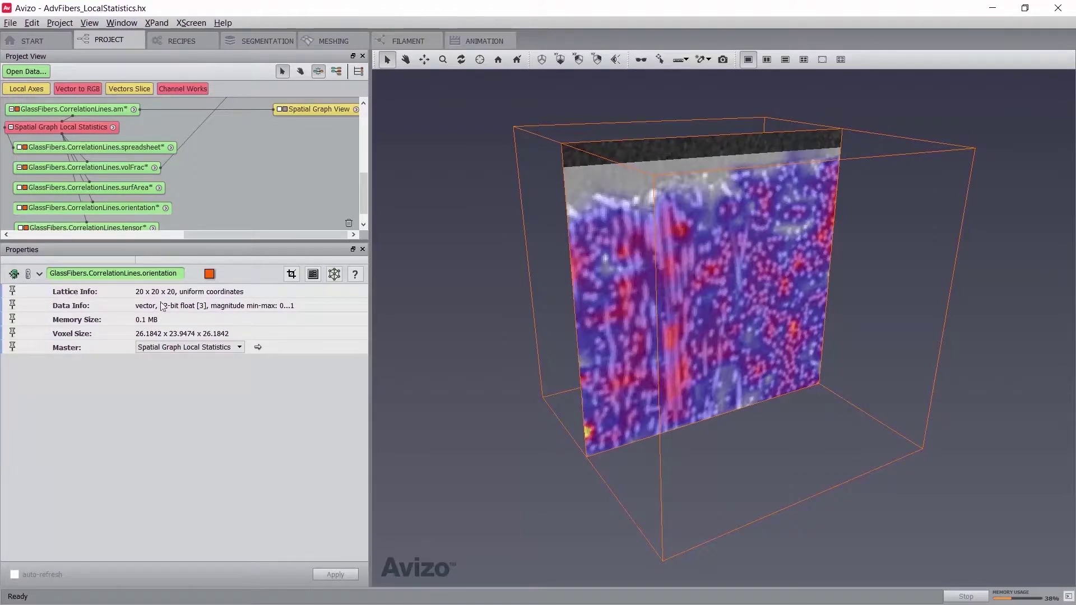
right_click(103, 210)
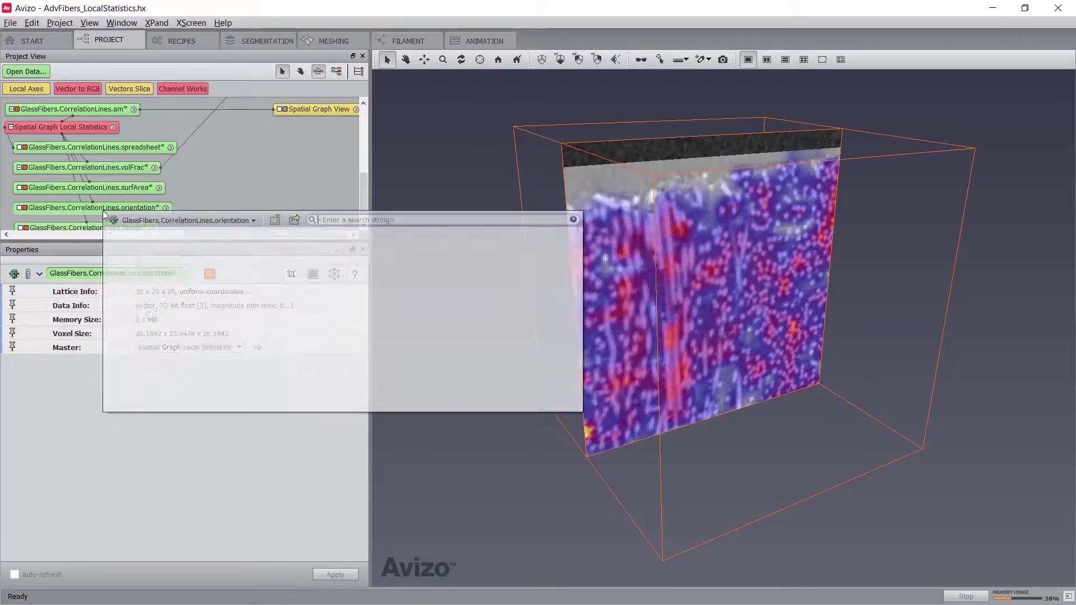
left_click(205, 352)
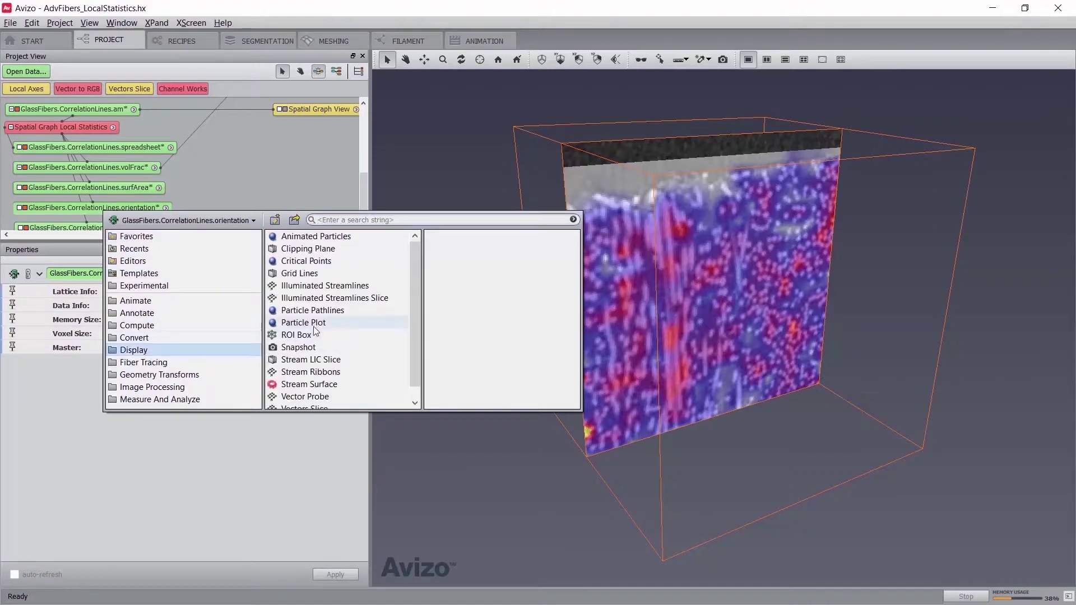
scroll(314, 326, "down", 1)
left_click(305, 396)
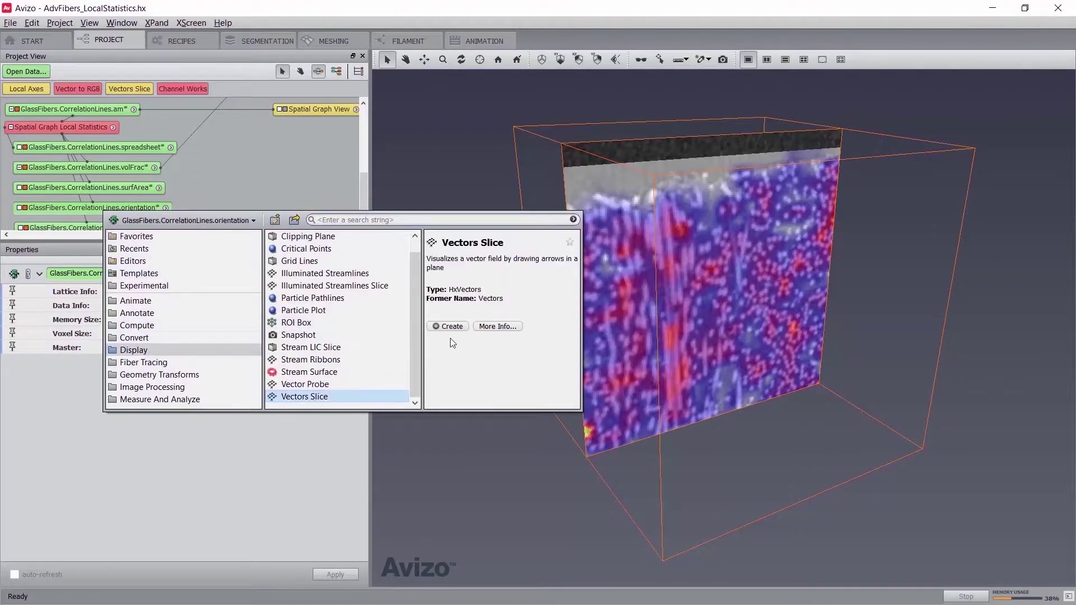
left_click(447, 321)
left_click_drag(330, 223, 284, 202)
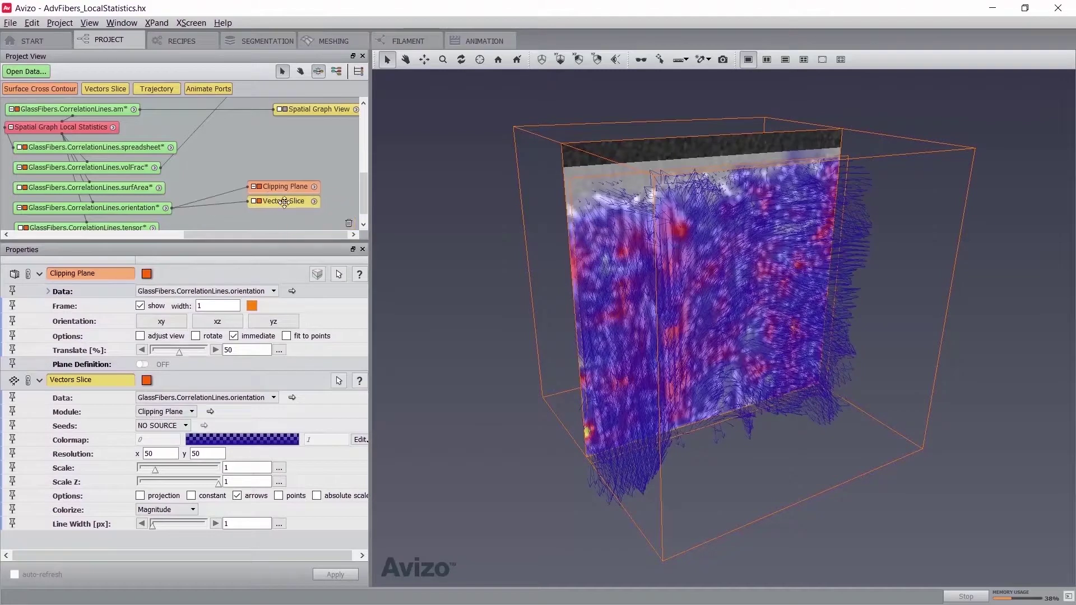
- Reconnect the Vectors Slice's Module port from the Clipping Plane to the Ortho Slice
left_click(251, 201)
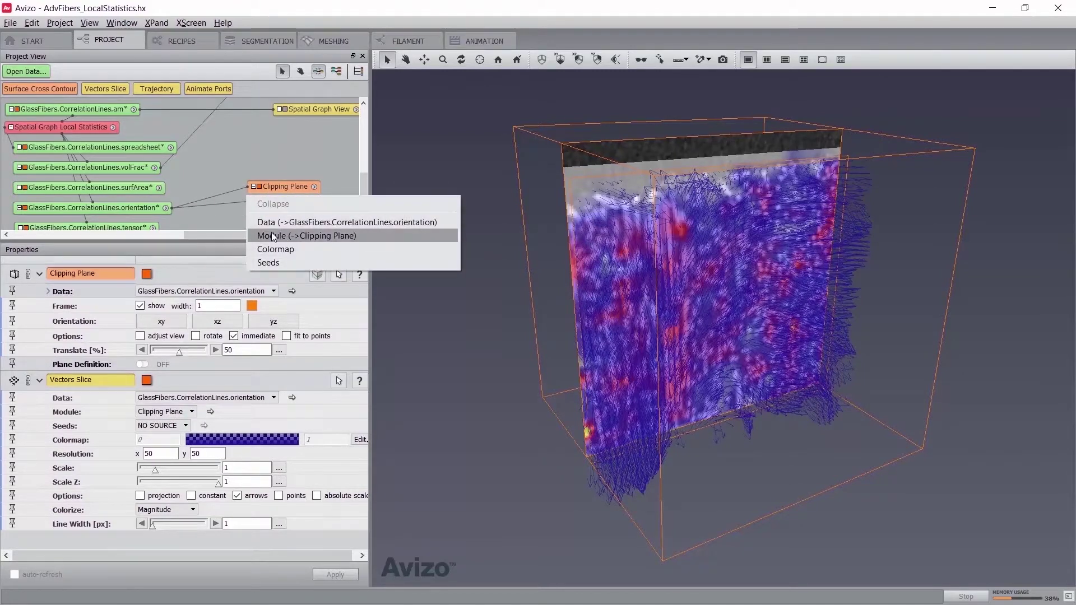
left_click(271, 232)
scroll(284, 197, "up", 2)
left_click(278, 119)
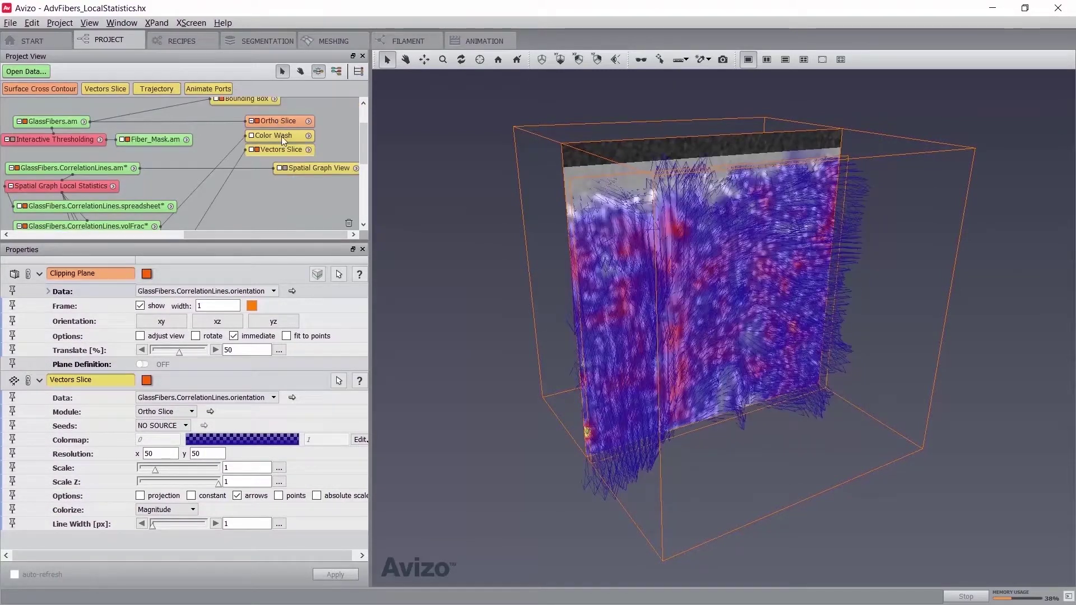
- Move the slice display modules beside the computed fields and set the Vectors Slice resolution to 25 x 25
left_click_drag(281, 136, 270, 201)
scroll(270, 200, "down", 2)
double_click(151, 347)
type("25")
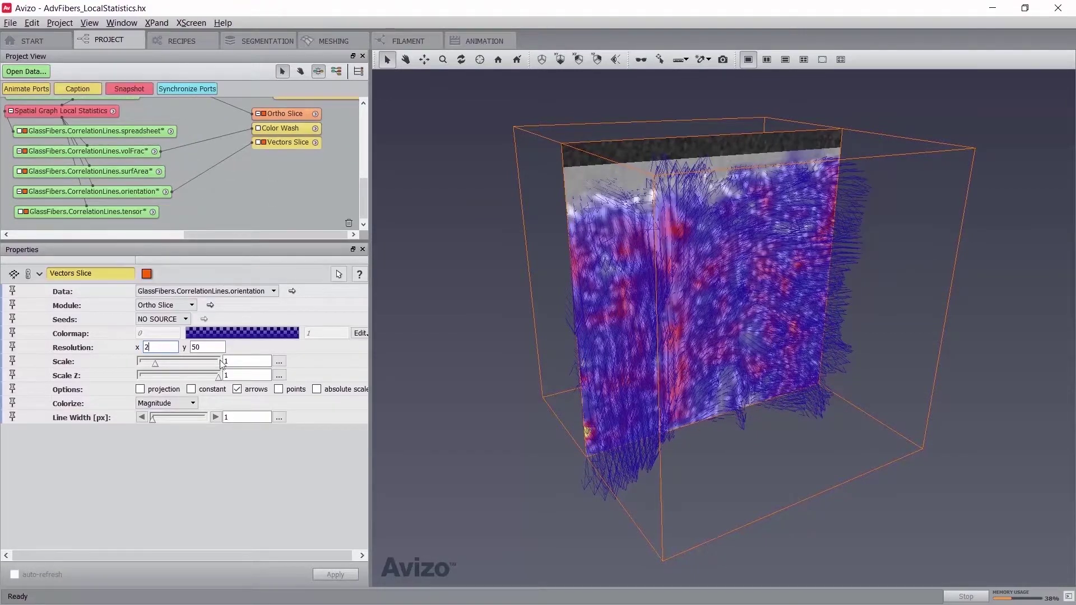
key("Tab")
type("25")
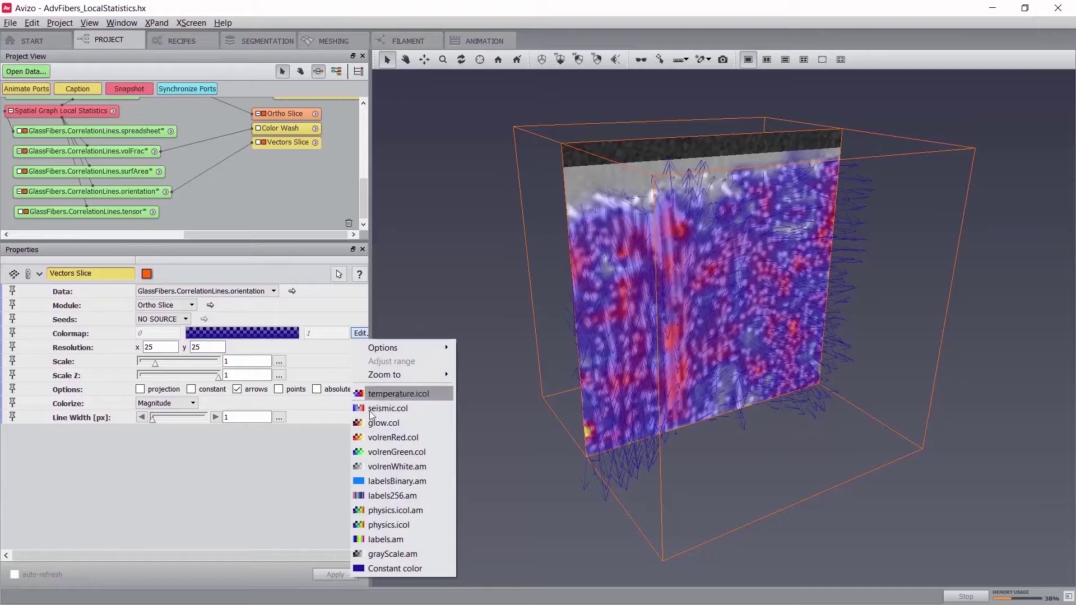
- Apply the glow.col colormap to the Vectors Slice and reduce the arrow scale to about 0.6
left_click(374, 422)
left_click_drag(603, 197, 520, 116)
left_click_drag(156, 363, 149, 363)
left_click(406, 59)
left_click_drag(589, 281, 564, 332)
- Hide the Vectors Slice and convert the orientation field with a Vector to RGB module set to auto-refresh
left_click(259, 143)
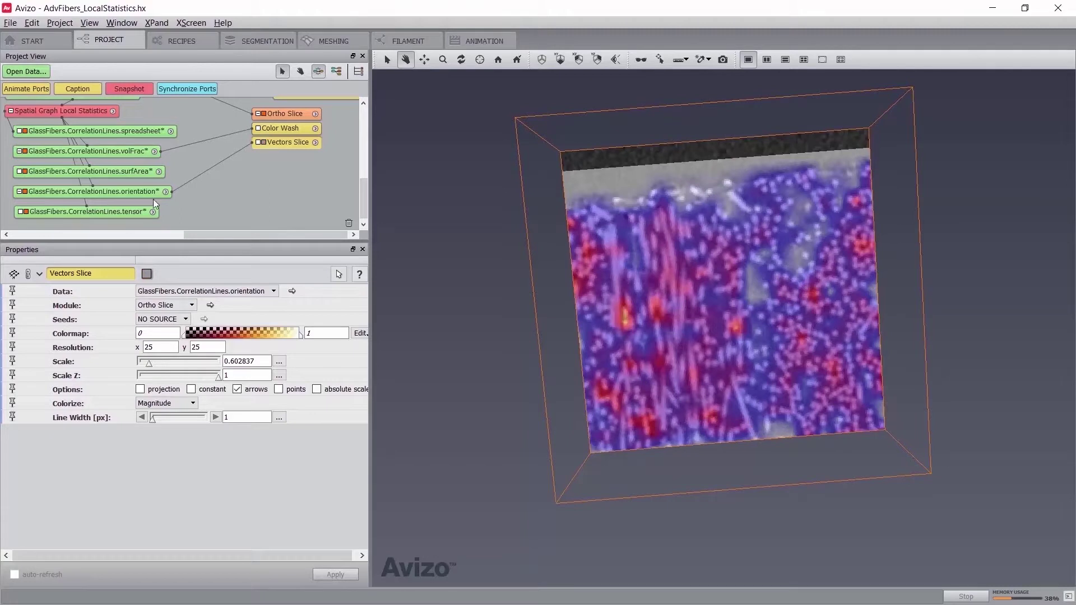
left_click(148, 192)
right_click(102, 194)
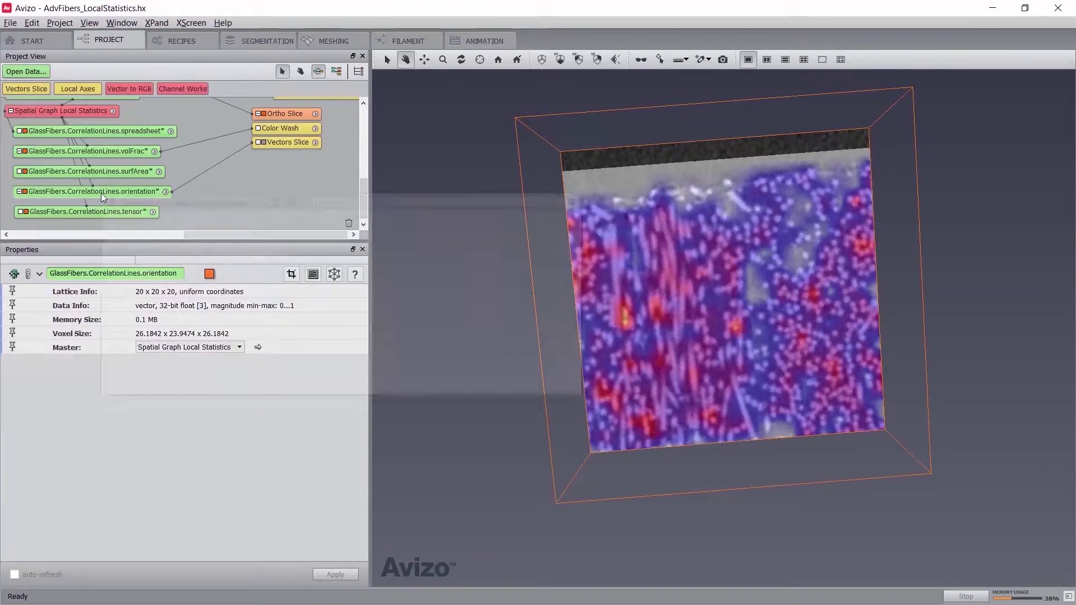
type("rgb")
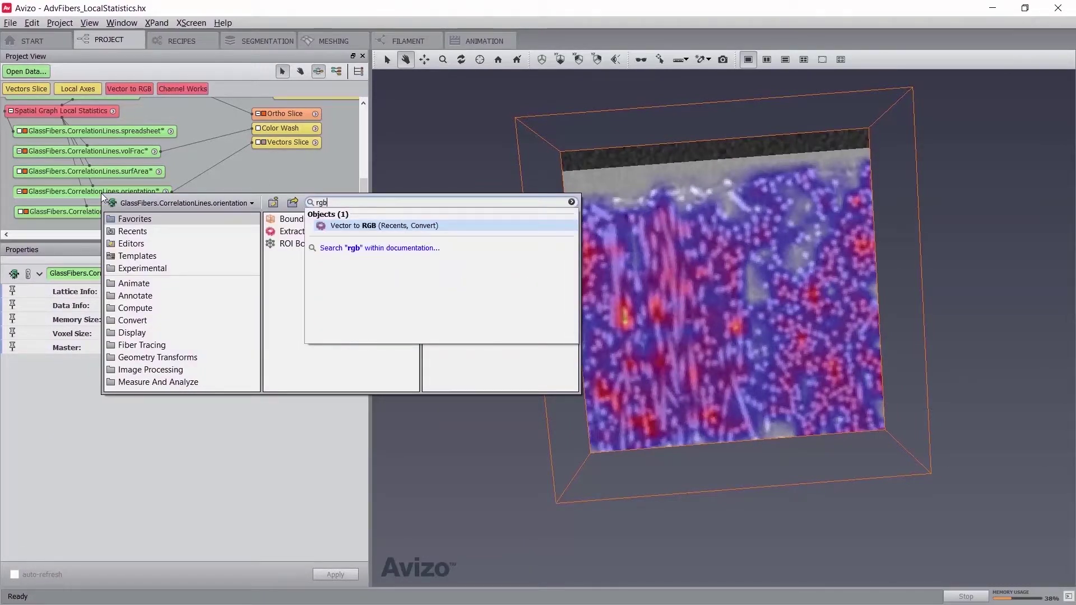
key("Return")
left_click_drag(128, 223, 229, 180)
left_click(14, 575)
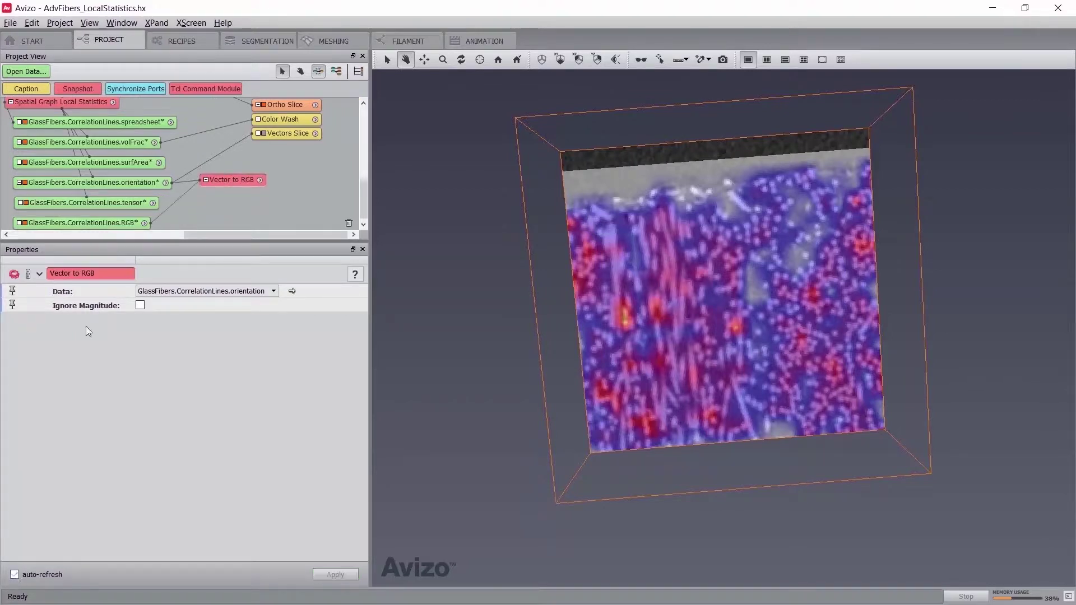
- Place the RGB field below Vector to RGB and display it on a new Ortho Slice in xz orientation
left_click_drag(93, 224, 243, 207)
left_click(77, 89)
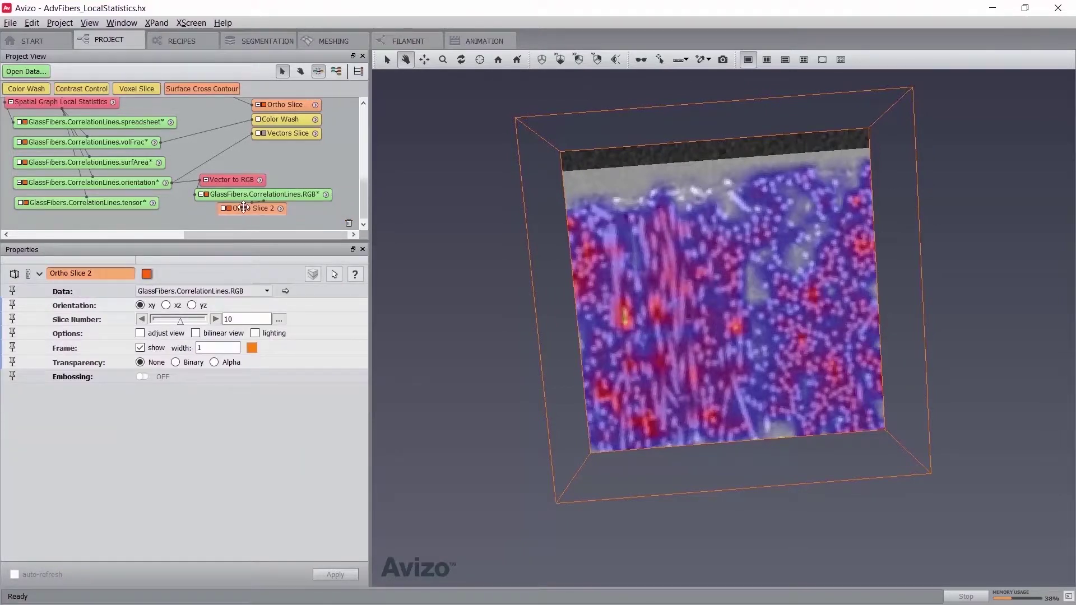
left_click(165, 305)
left_click_drag(512, 110, 734, 367)
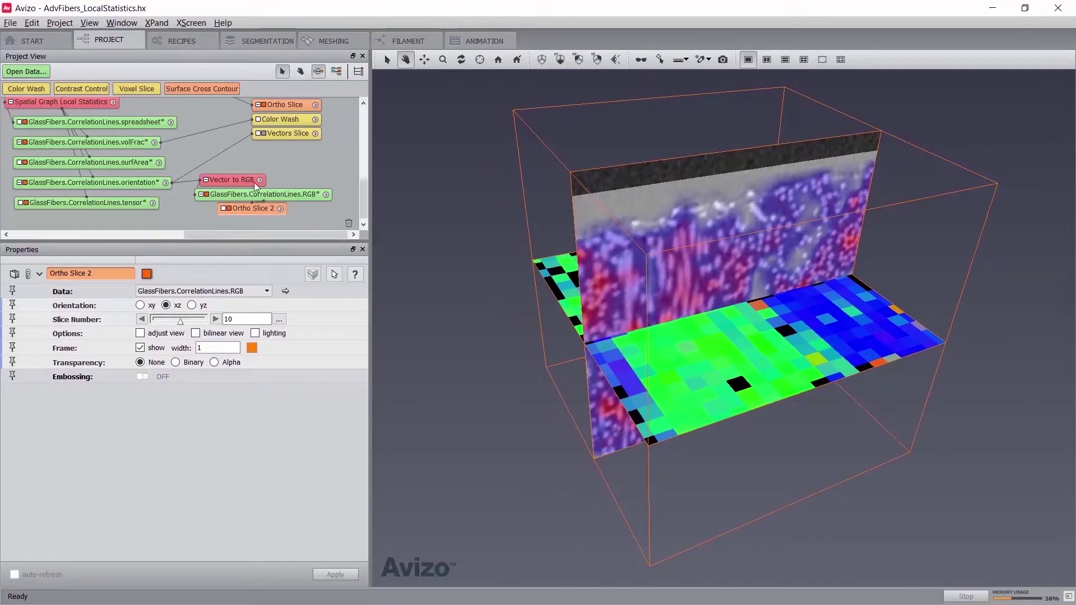
- Attach a Local Axes display to GlassFibers.am as a direction reference for the RGB colors
scroll(221, 193, "up", 3)
left_click(60, 138)
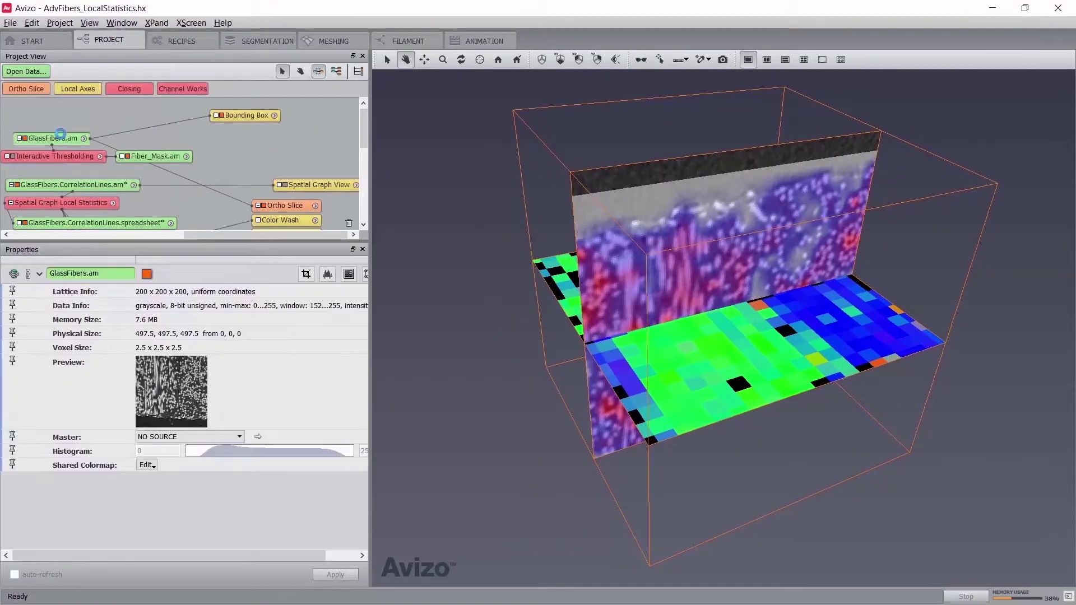
right_click(59, 139)
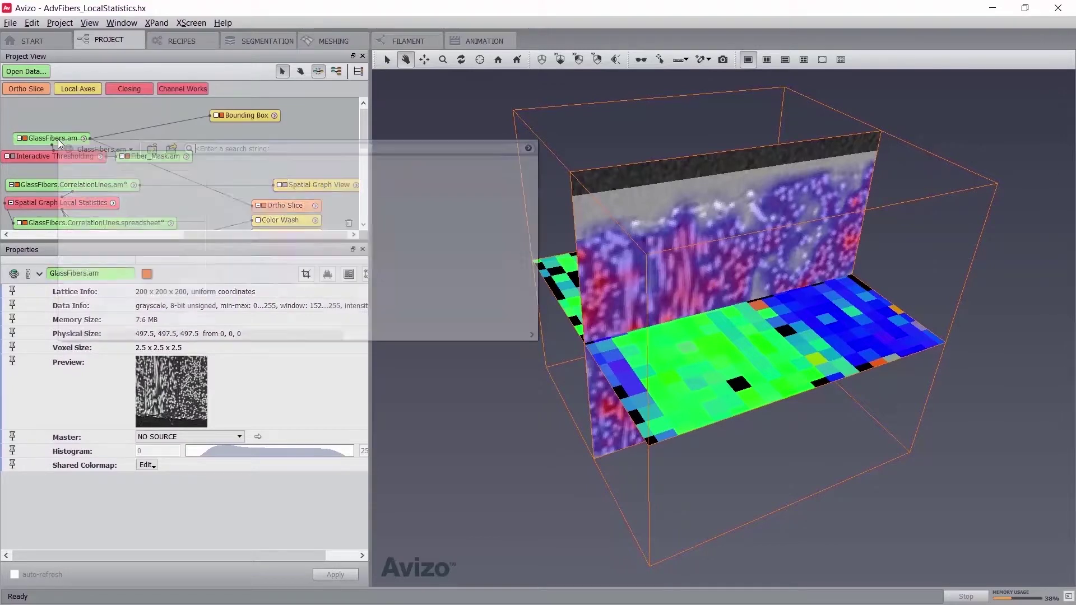
type("local a")
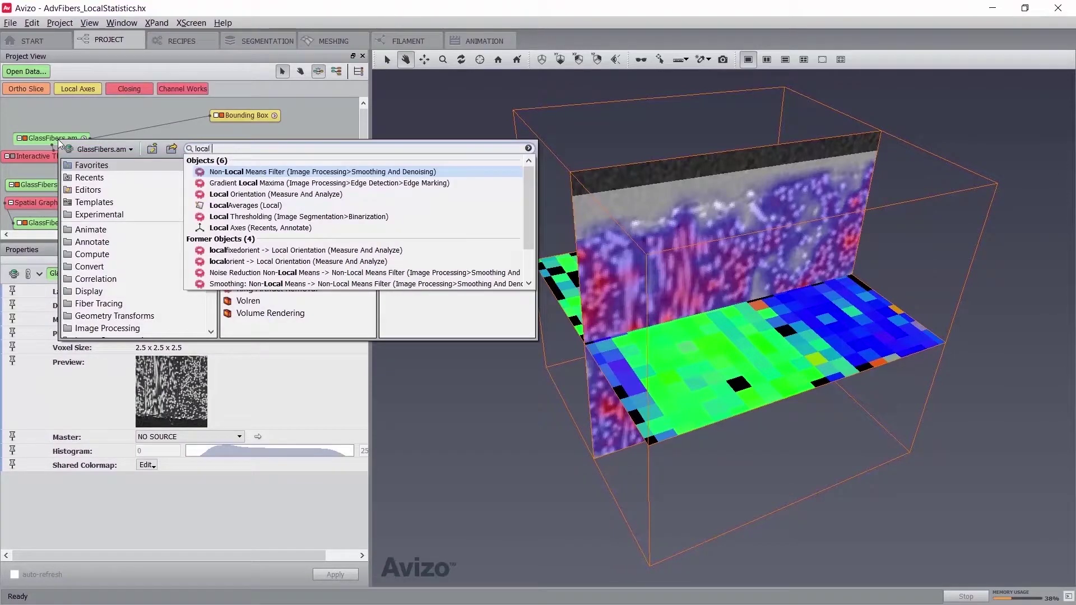
key("Return")
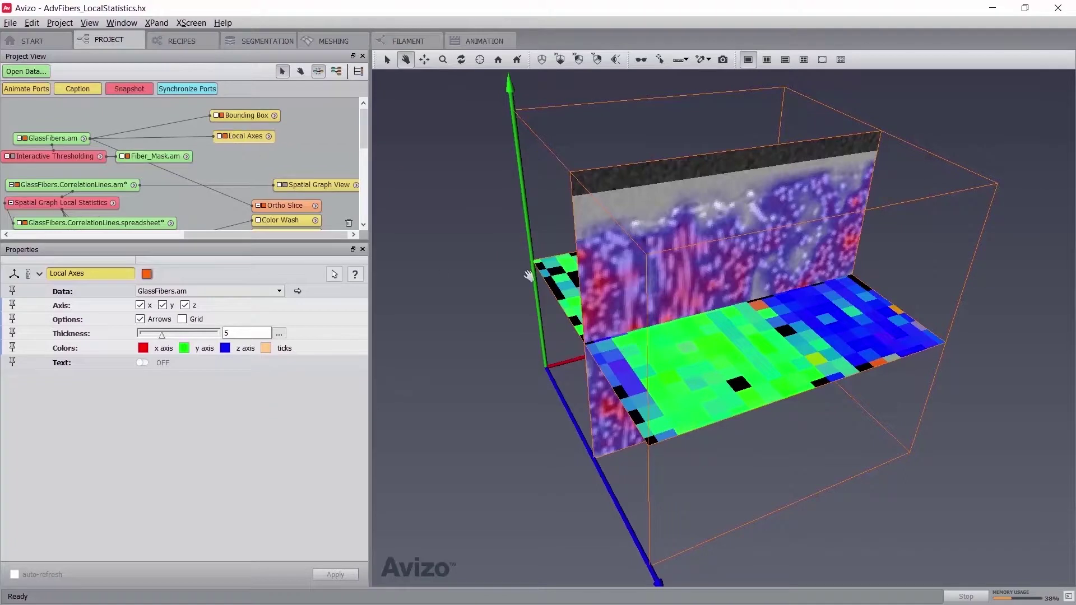
left_click_drag(652, 338, 923, 355)
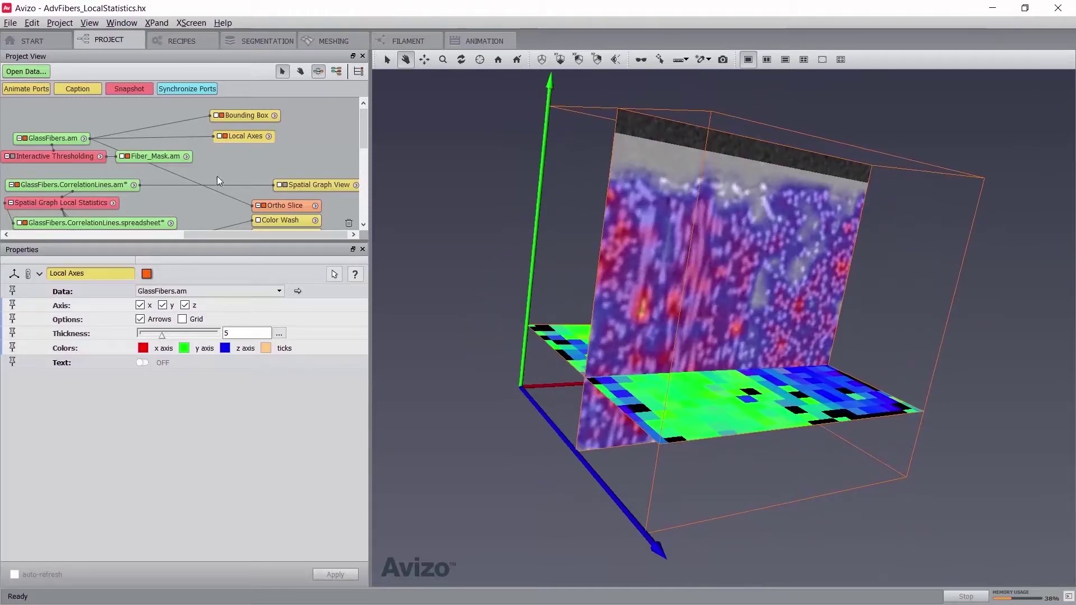
- Create a Tensor View display for the GlassFibers.CorrelationLines.tensor field and place it just below its Clipping Plane in the project
scroll(217, 176, "down", 3)
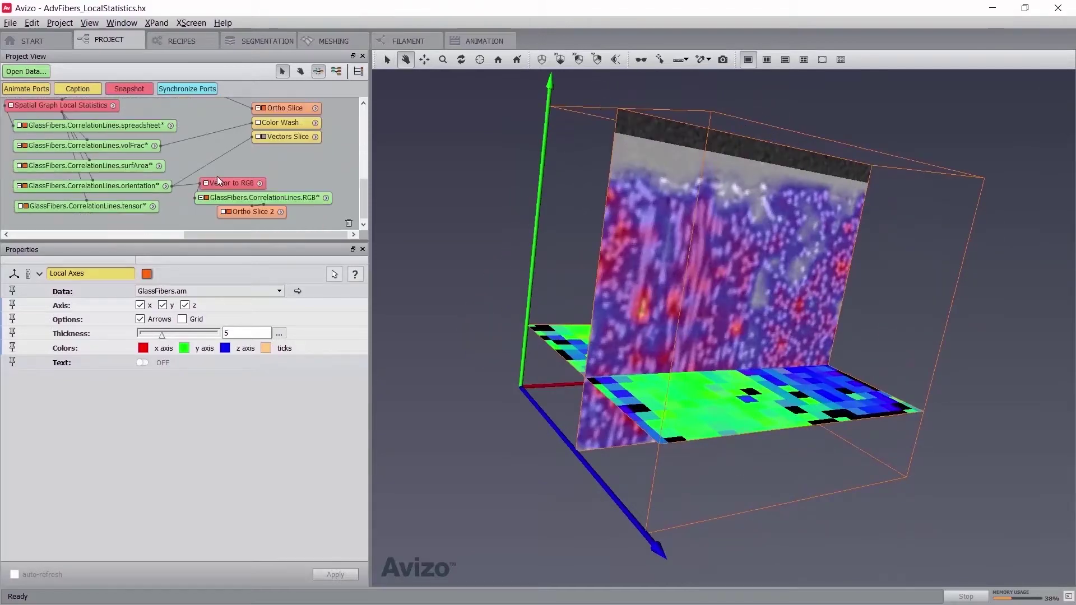
left_click(120, 206)
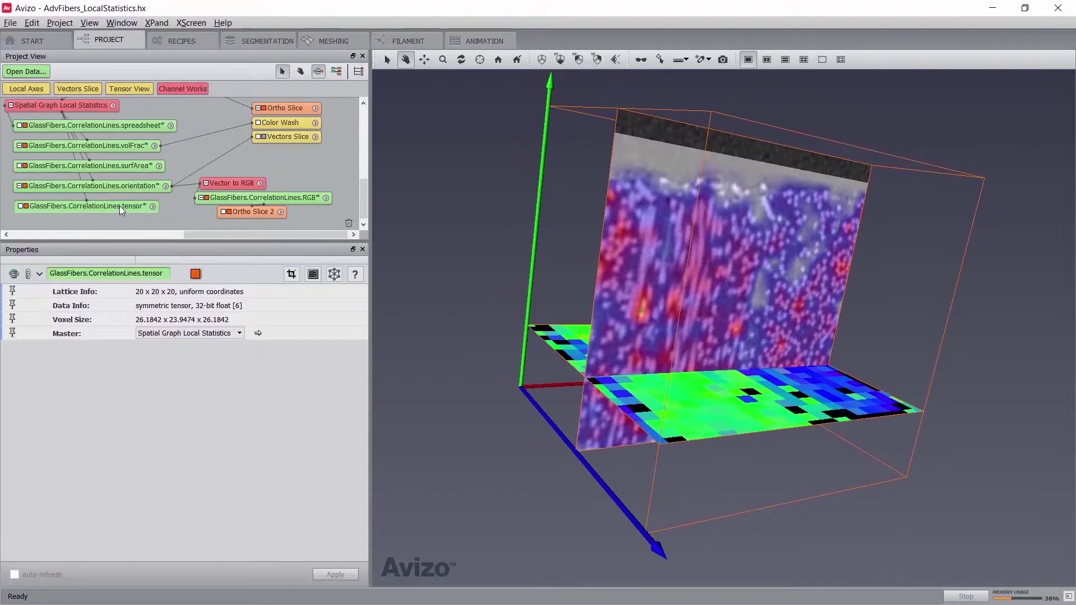
right_click(119, 206)
left_click(168, 346)
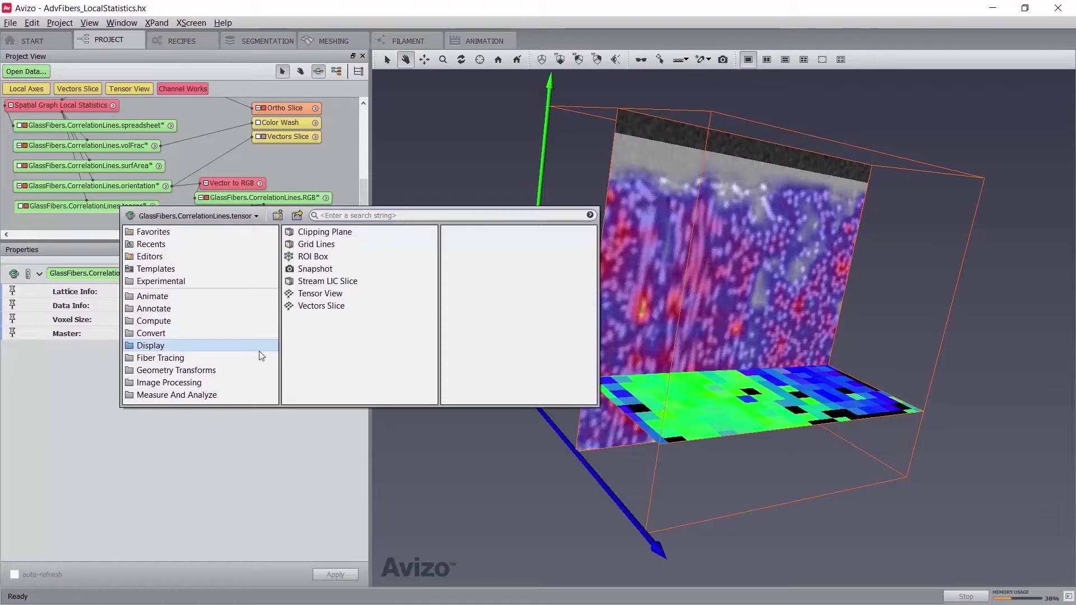
left_click(317, 294)
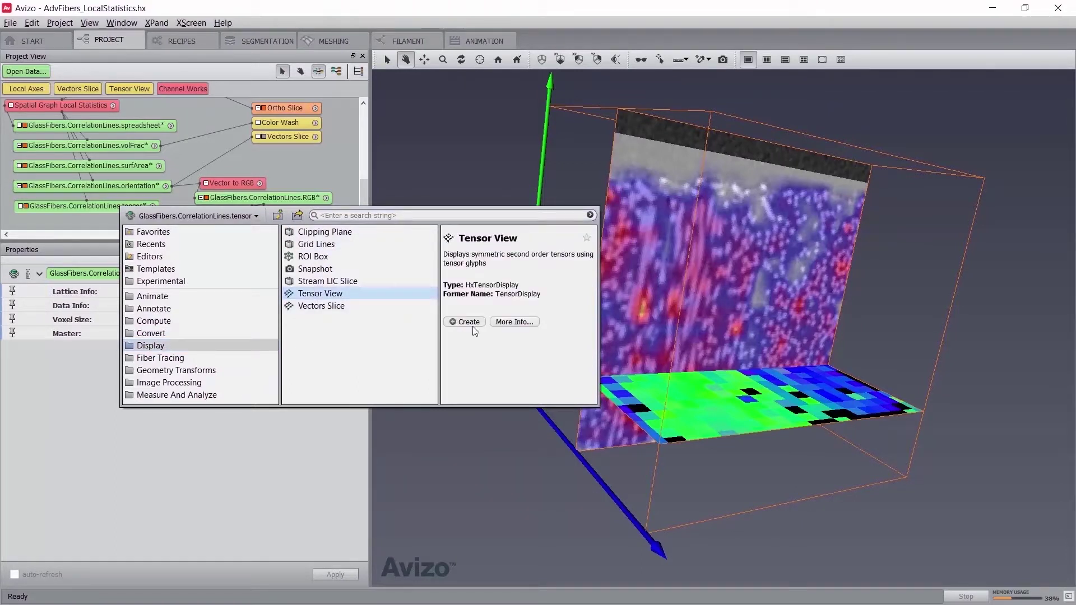
left_click(470, 322)
left_click_drag(303, 217, 238, 214)
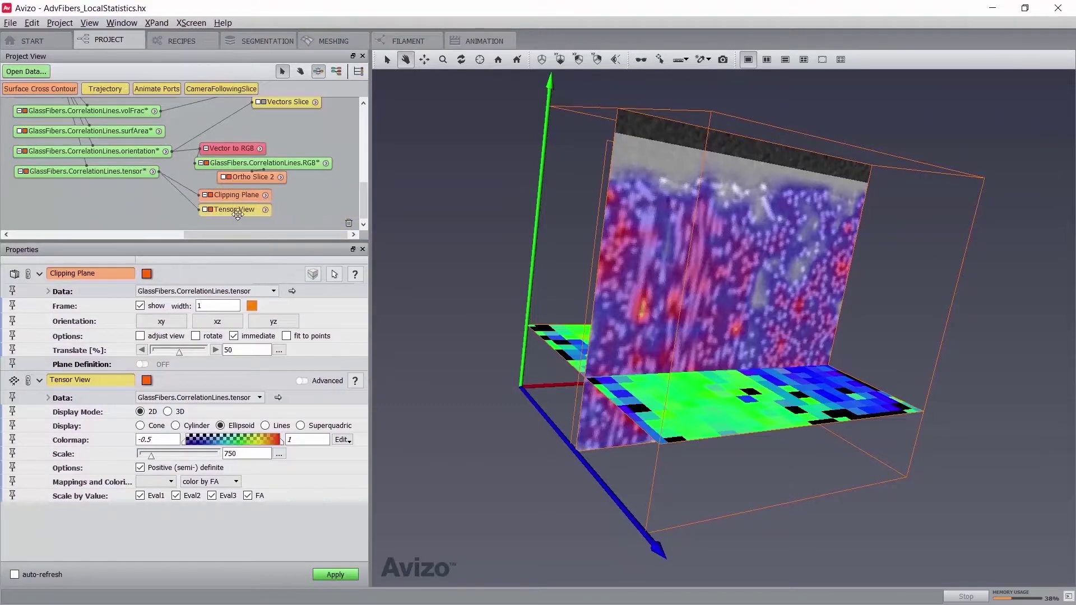
- Reconnect the Tensor View's Module port to the Ortho Slice and delete the unused Clipping Plane
left_click(206, 209)
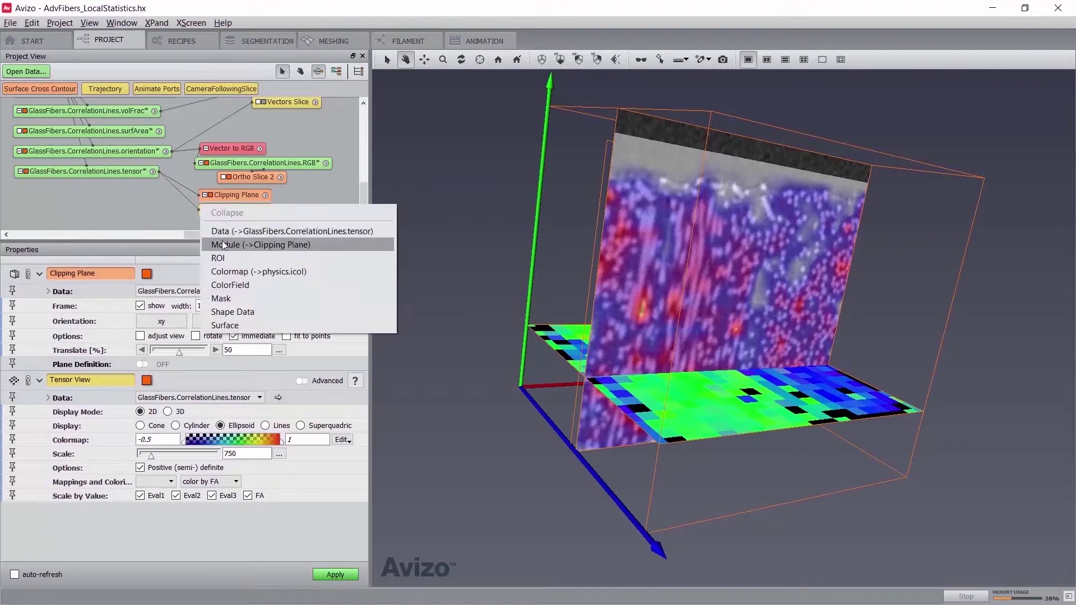
left_click(222, 240)
scroll(263, 146, "up", 2)
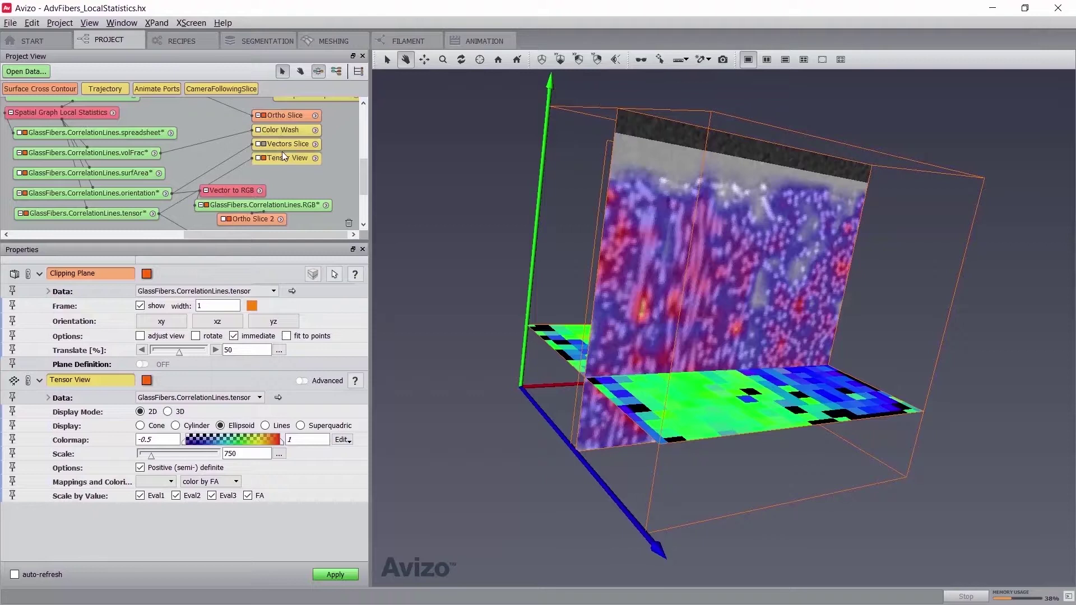
scroll(279, 174, "down", 2)
left_click(241, 217)
left_click(234, 196)
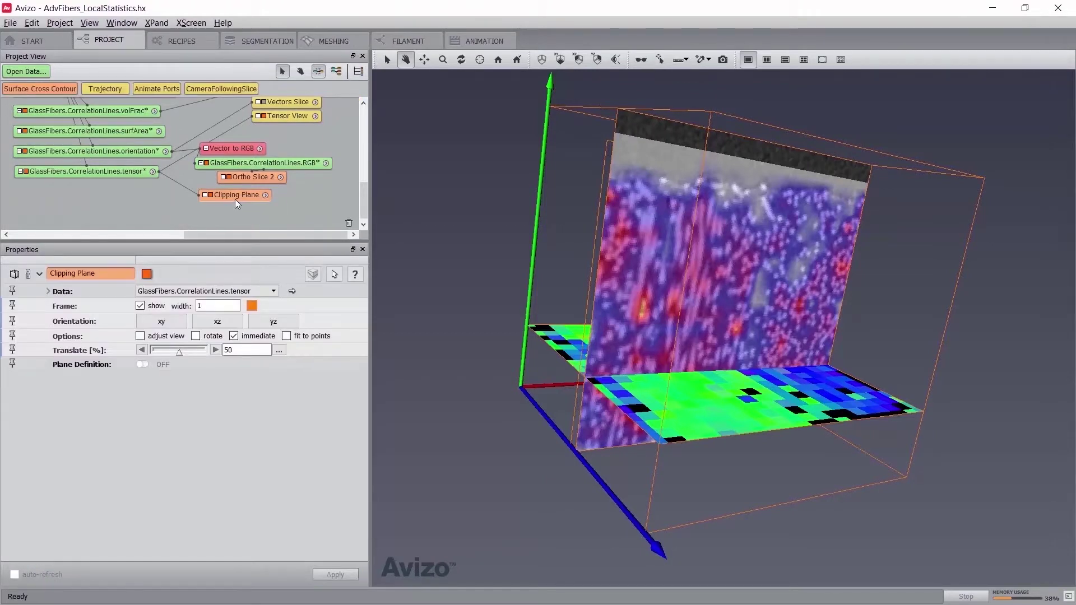
key("Delete")
- Generate the Tensor View ellipsoids at a scale of 50, and regenerate them with the scale reduced to 30
scroll(274, 170, "up", 3)
left_click(283, 167)
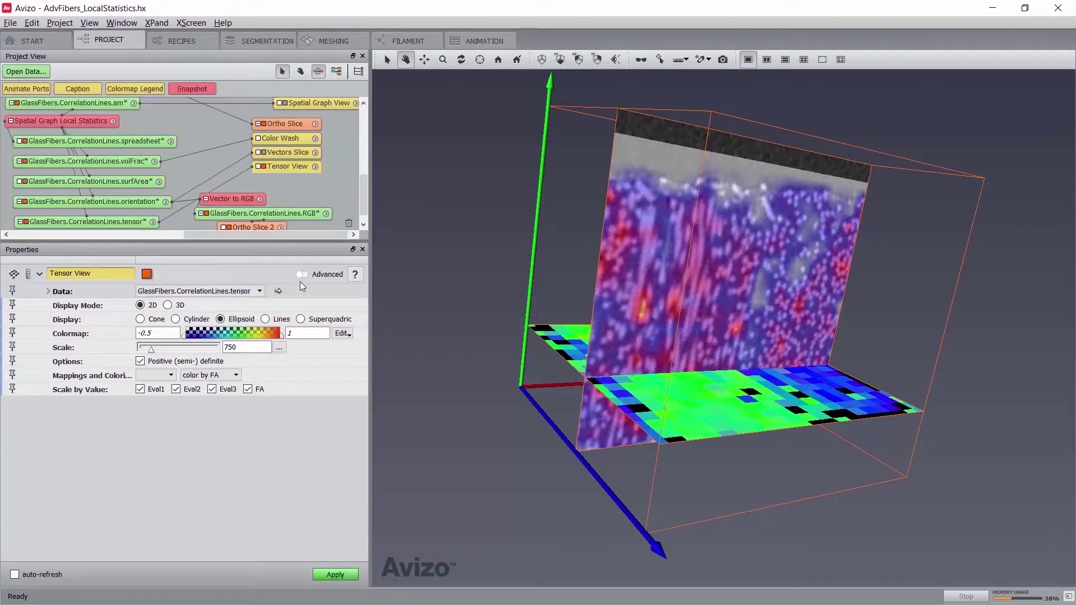
double_click(247, 347)
type("750")
left_click_drag(248, 349, 186, 350)
left_click(334, 575)
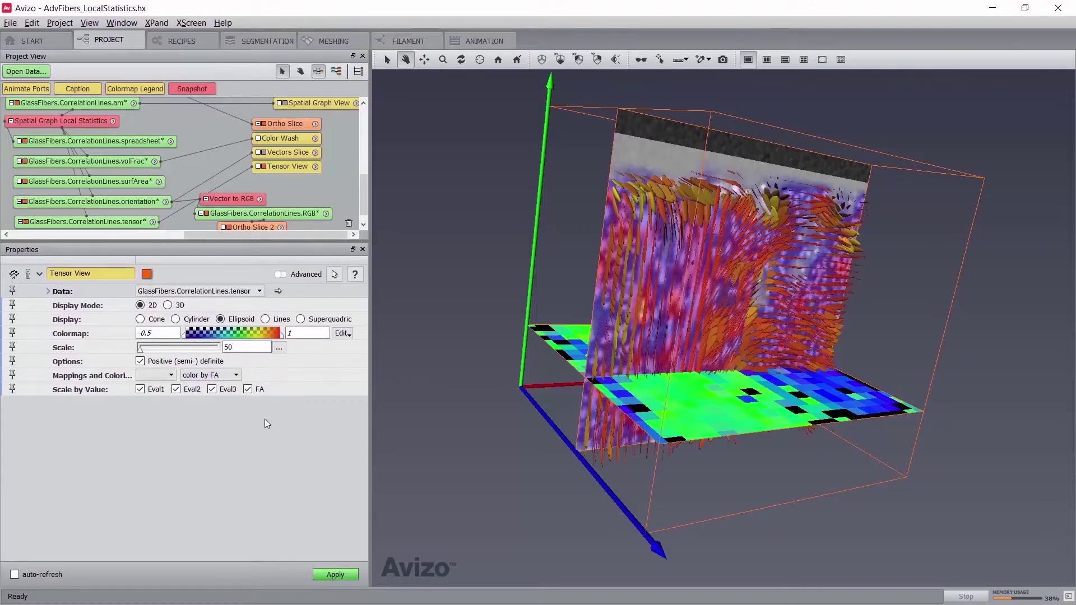
double_click(247, 347)
type("30")
left_click(328, 575)
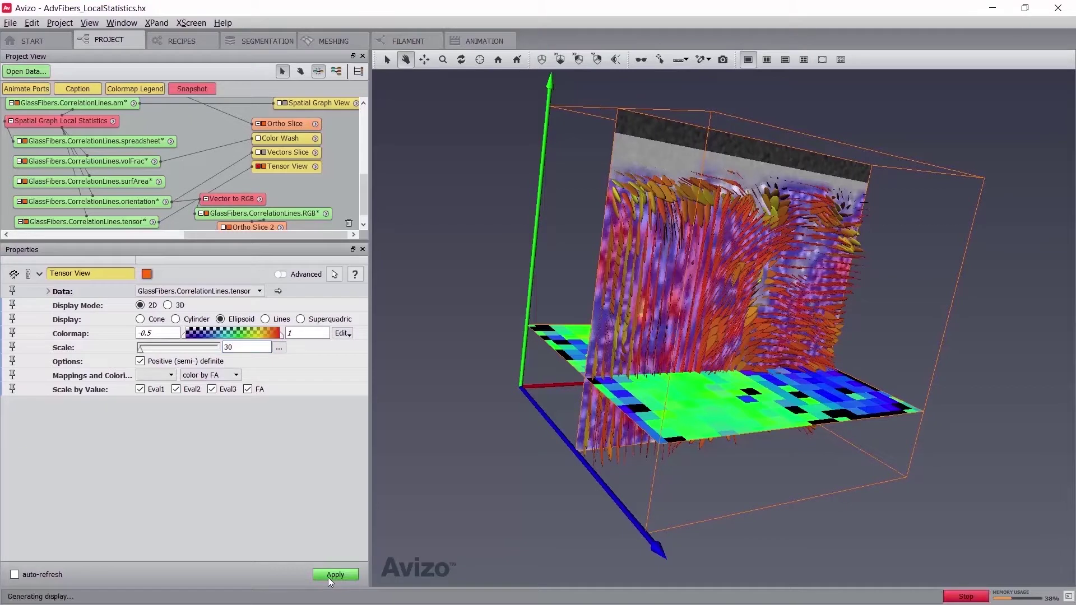
- Show the Tensor View's advanced options, set its resolution to 40 x 40 and enable auto-refresh
left_click(280, 274)
double_click(161, 419)
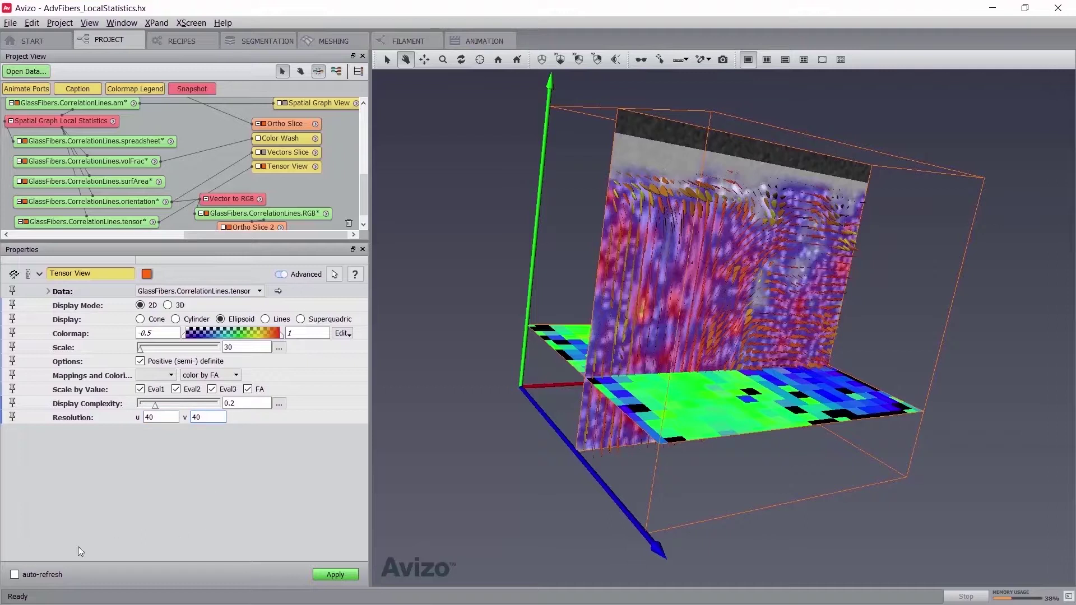
left_click(15, 574)
- Shift the Ortho Slice carrying the tensor ellipsoids to another depth in the volume
scroll(799, 361, "up", 8)
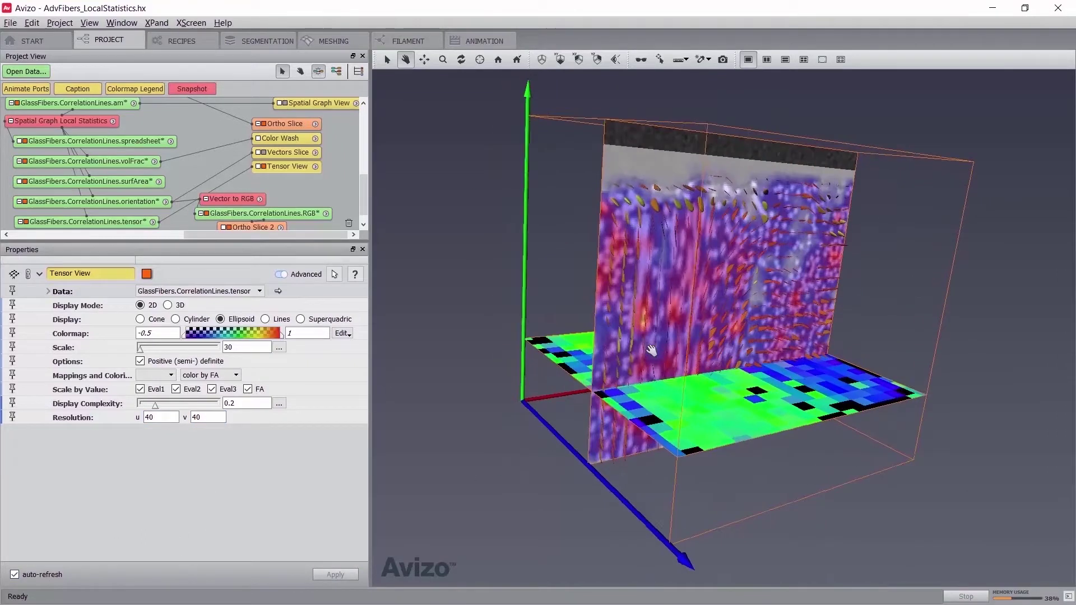
left_click_drag(798, 362, 556, 398)
key("Escape")
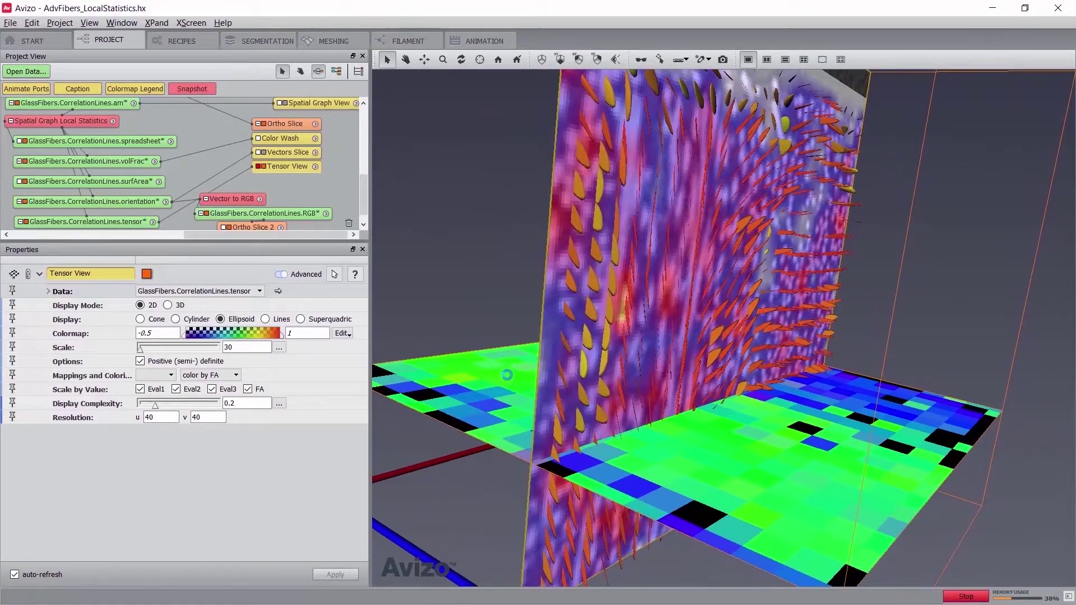
left_click_drag(500, 372, 486, 366)
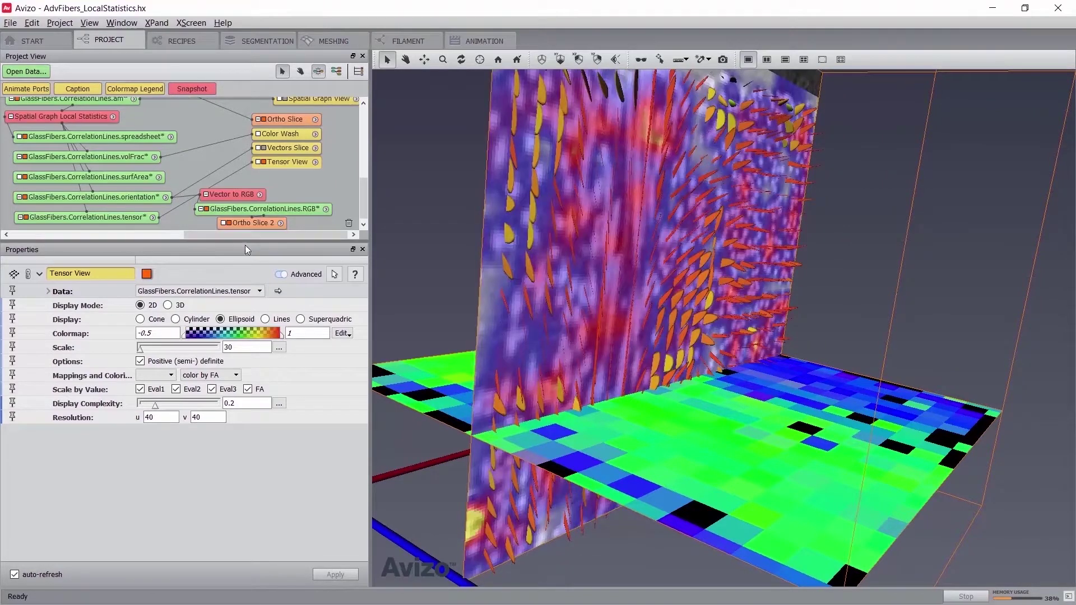
- Attach an Arithmetic module to the GlassFibers.CorrelationLines.tensor field
scroll(241, 227, "down", 1)
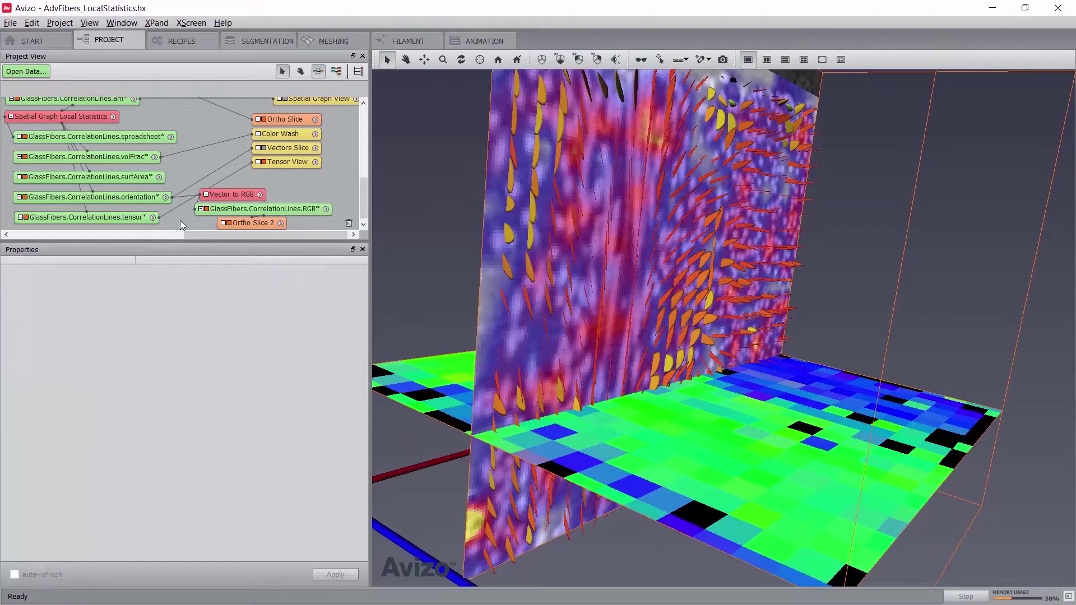
left_click(113, 216)
right_click(113, 215)
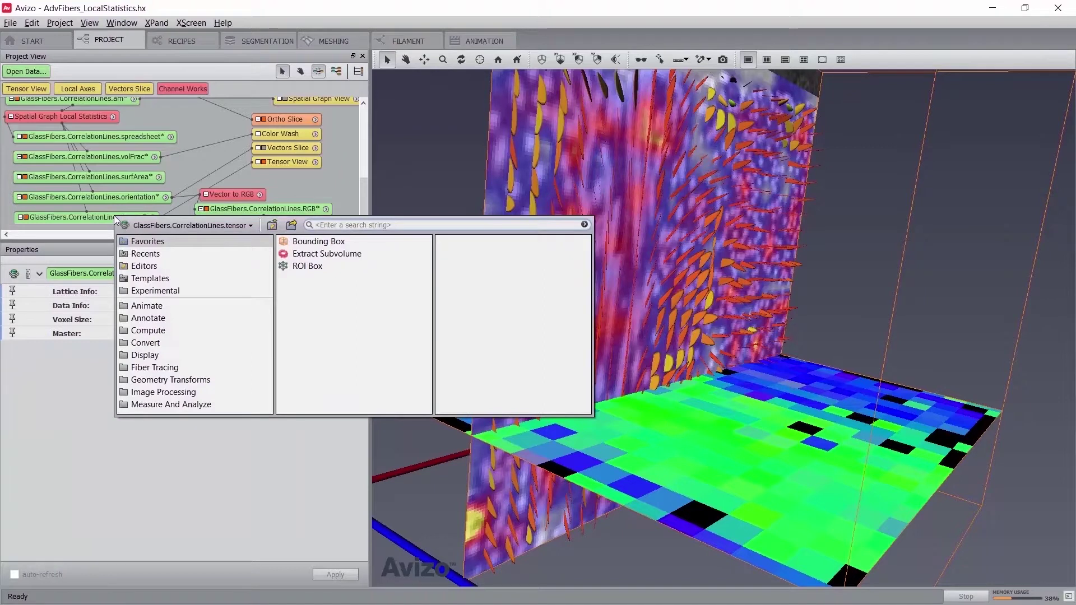
type("arith")
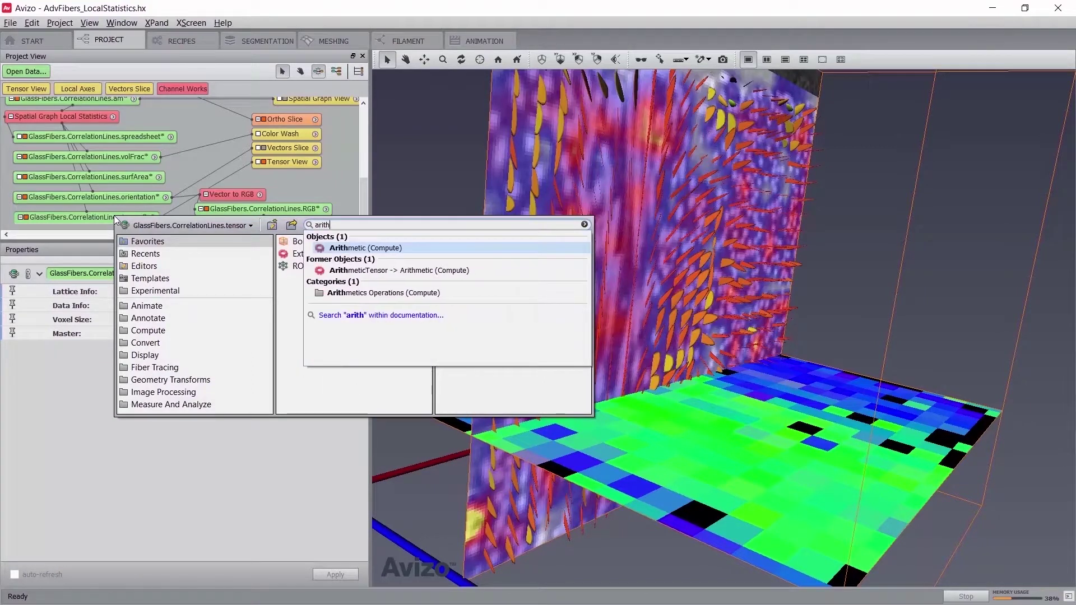
key("Return")
- Set the Arithmetic result channels to 1 value (scalar) and enter Aii as the expression
left_click(184, 362)
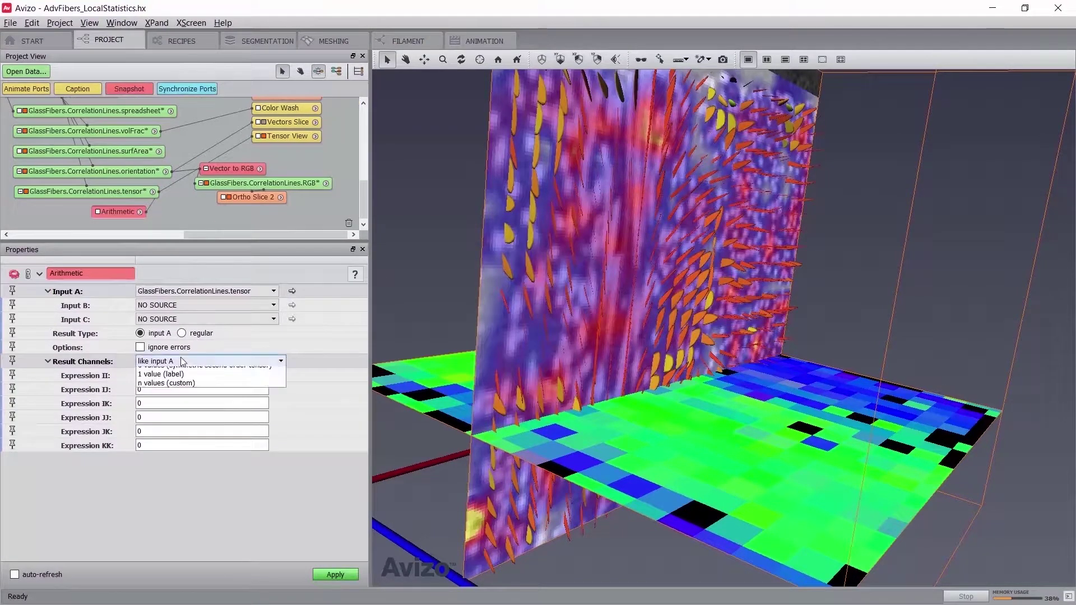
left_click(158, 377)
double_click(158, 375)
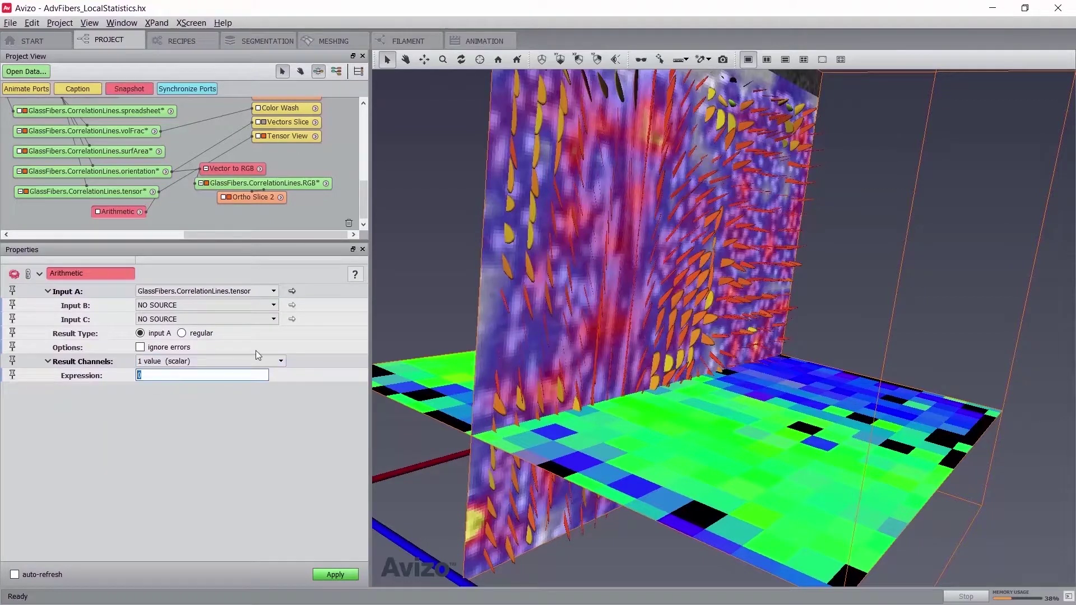
type("Aii")
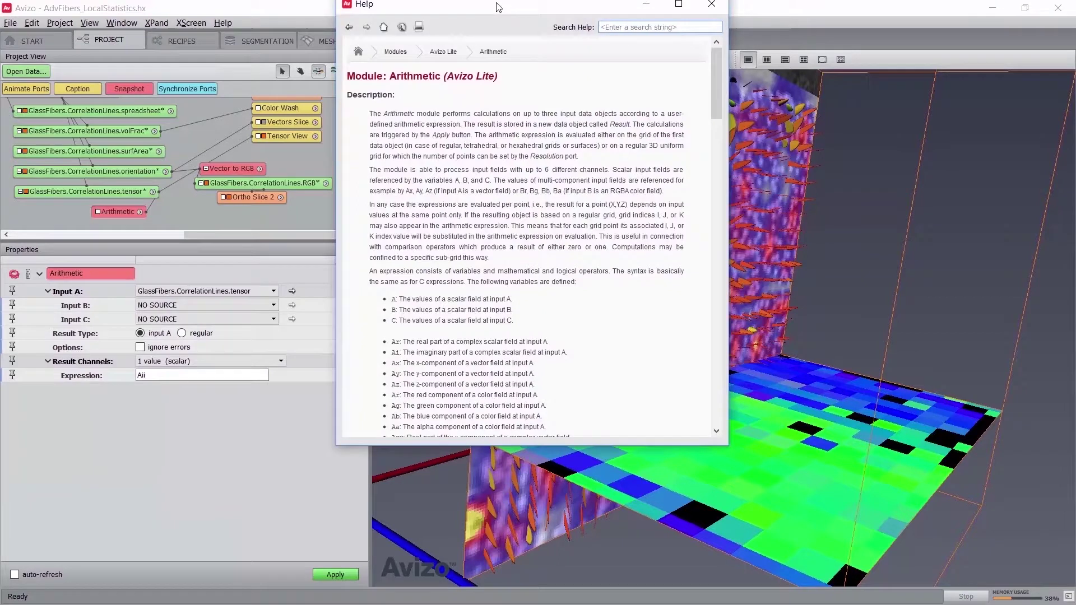
- Look up the symmetric second order tensor index variables in the Arithmetic module's help page
left_click_drag(499, 8, 595, 106)
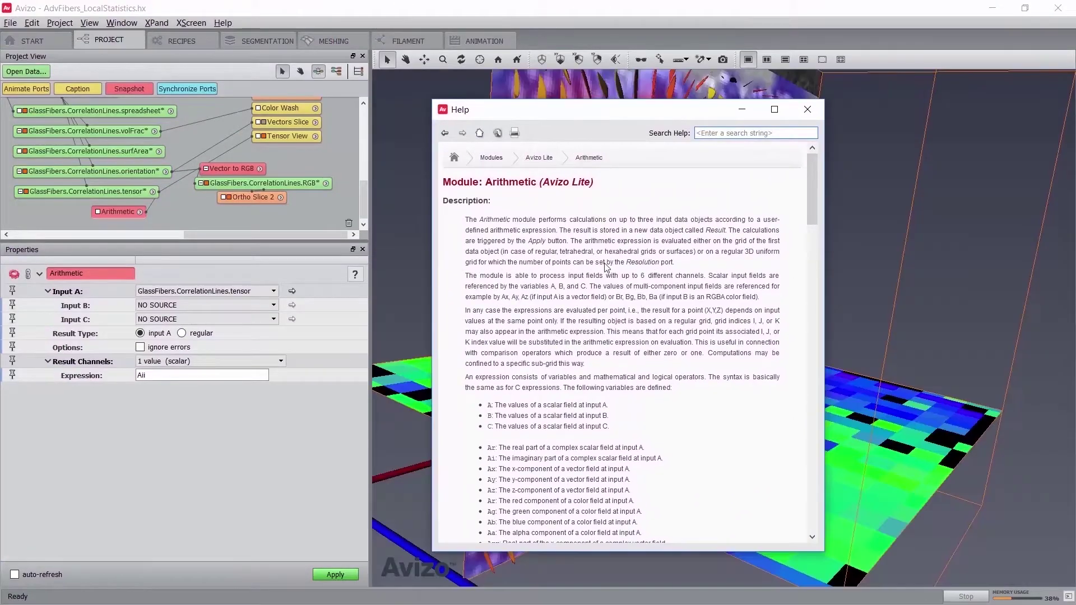
scroll(561, 446, "down", 6)
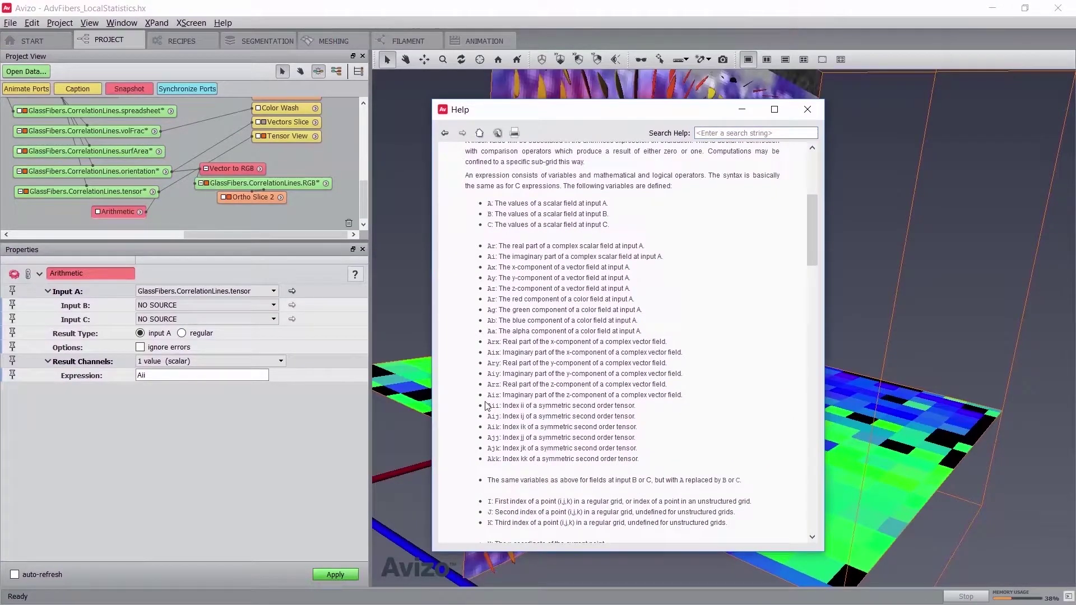
left_click_drag(486, 405, 708, 460)
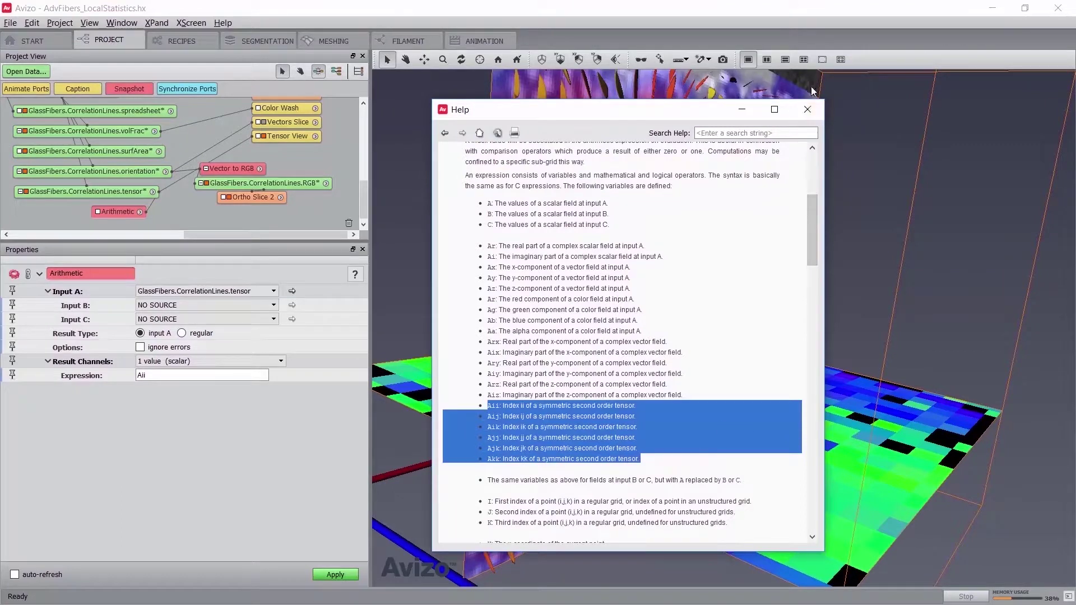
- Try out a Channel Works module on the GlassFibers.CorrelationLines.tensor field in place of Arithmetic, and delete it
left_click(807, 109)
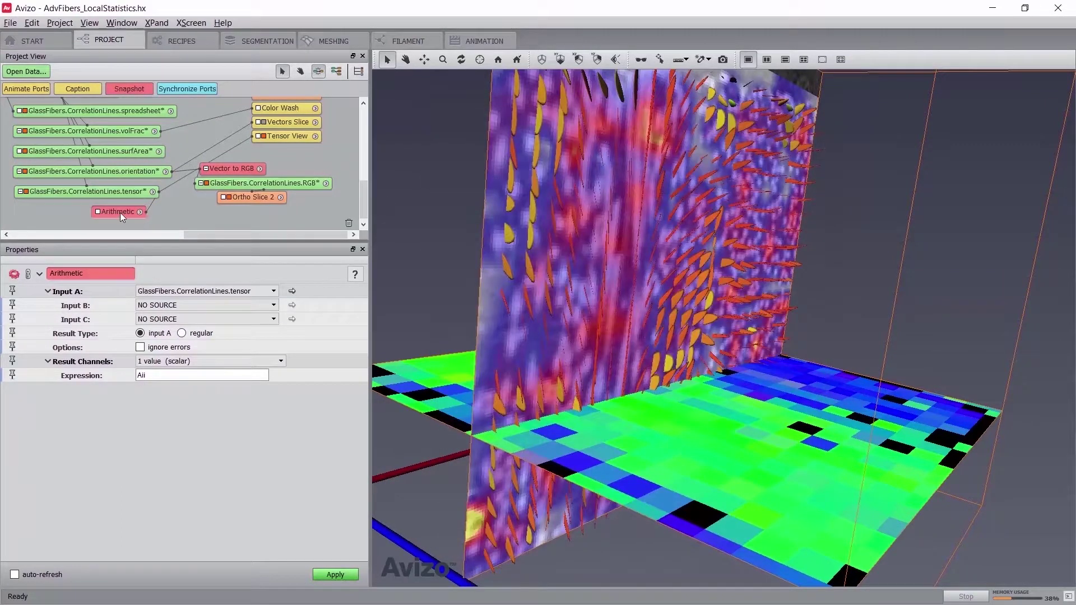
left_click(118, 196)
right_click(116, 193)
type("cha")
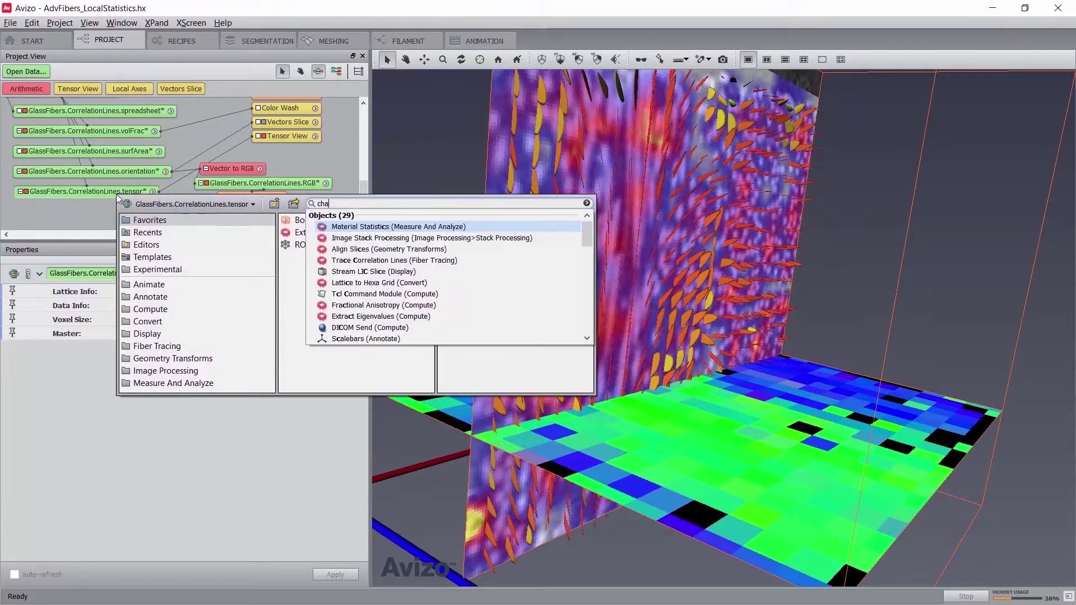
type("nnel")
key("Return")
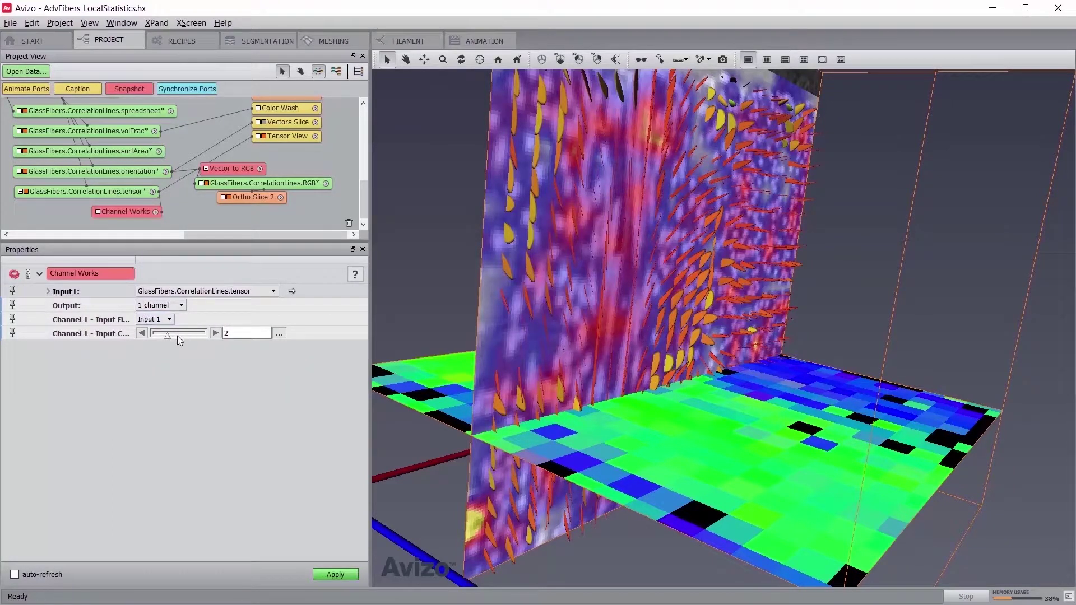
left_click(142, 333)
key("Delete")
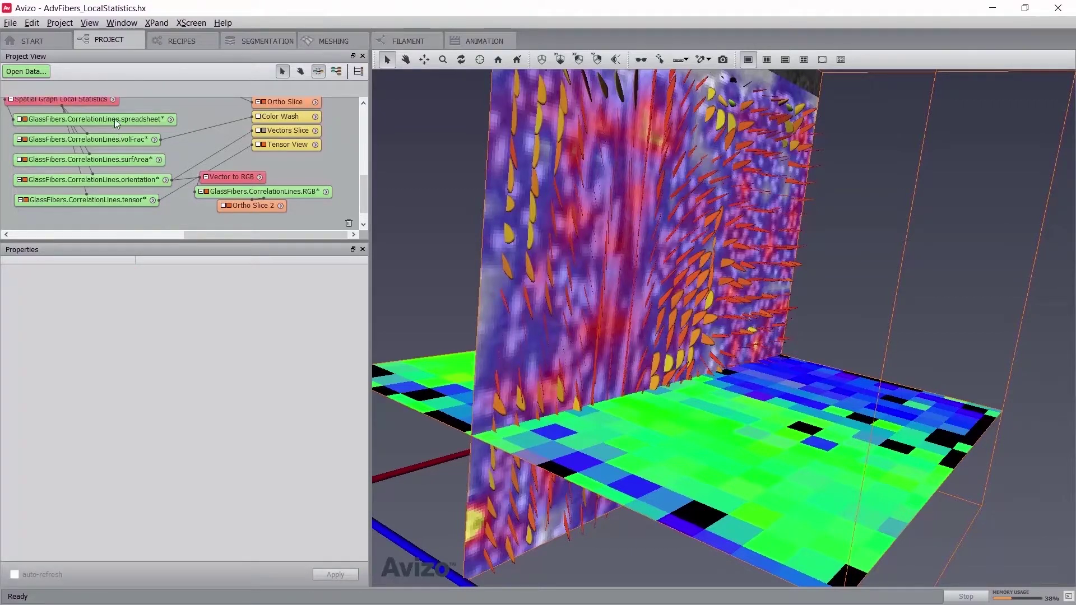
- Show the GlassFibers.CorrelationLines.spreadsheet table and examine its domain, index and volume fraction columns along the rows
left_click(114, 117)
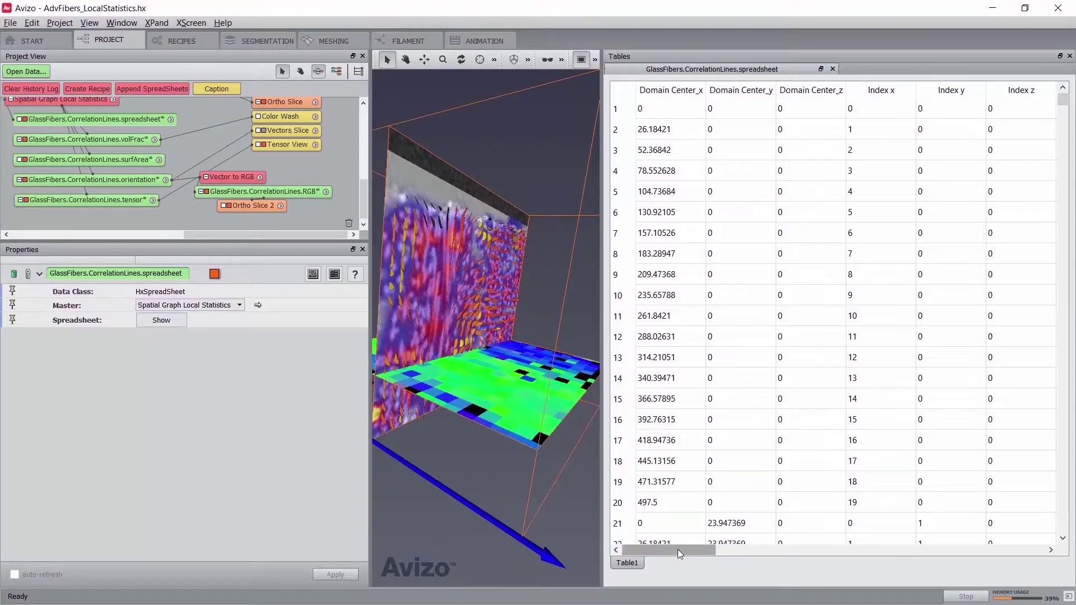
left_click_drag(678, 549, 715, 551)
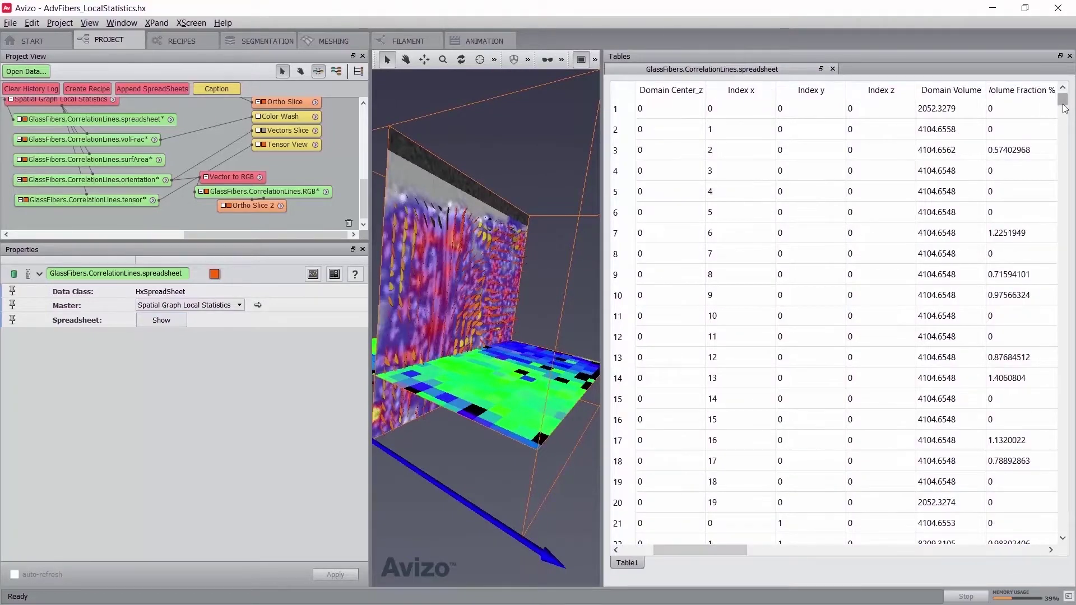
left_click_drag(1063, 104, 1063, 253)
left_click_drag(712, 549, 654, 557)
left_click(1069, 56)
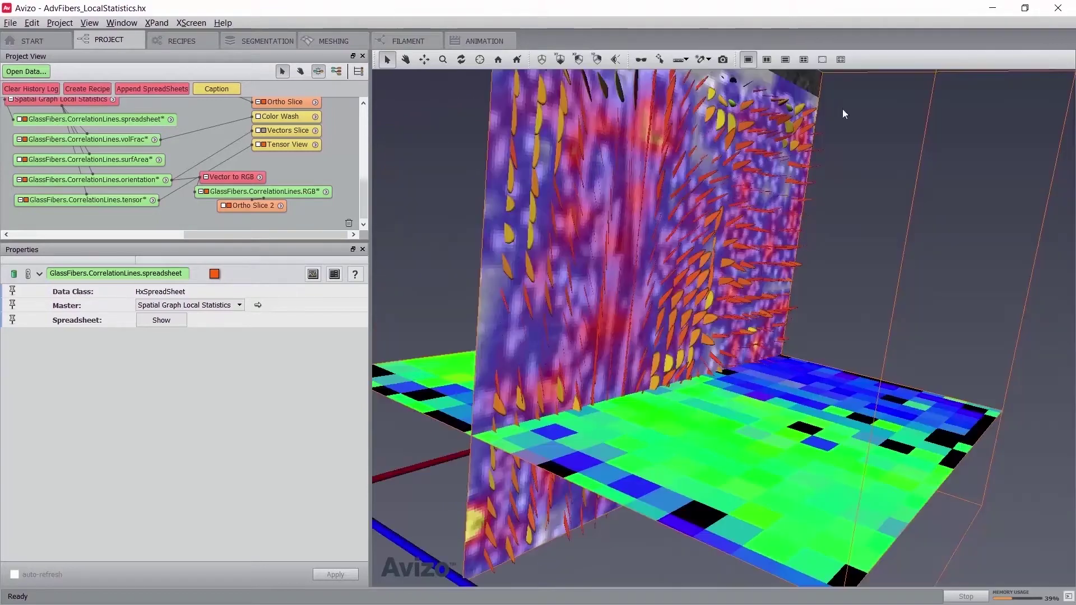
- Review the file types offered for exporting GlassFibers.CorrelationLines.spreadsheet, and leave the export without saving
right_click(95, 119)
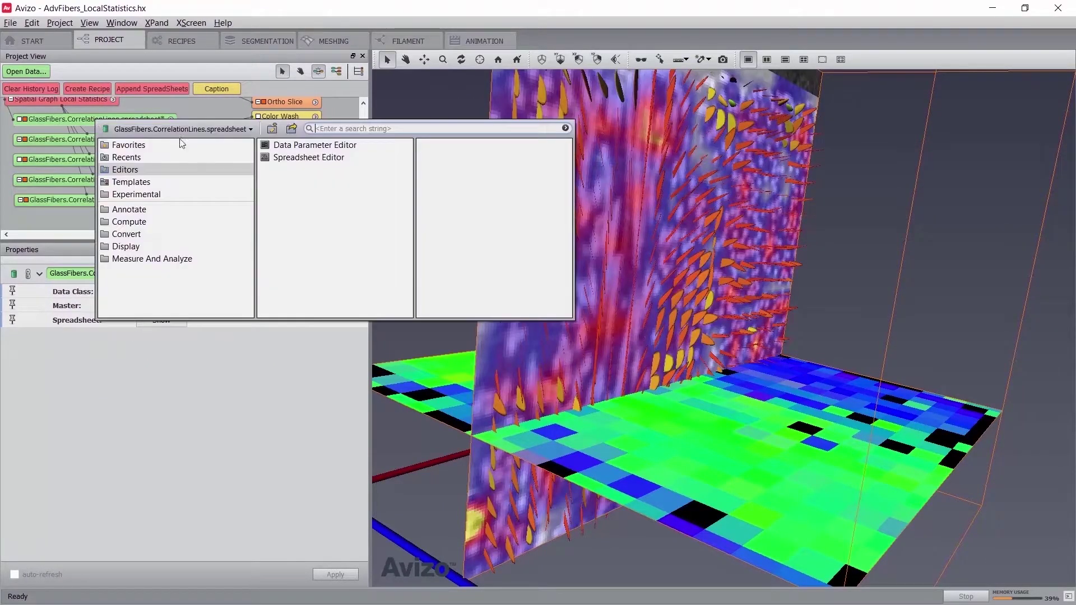
left_click(292, 130)
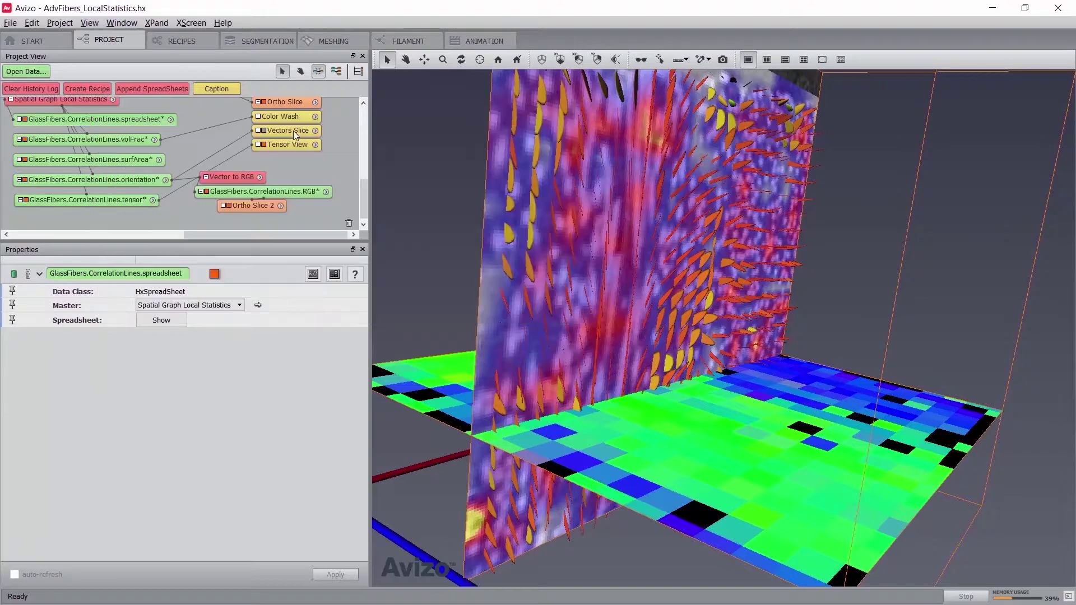
left_click(207, 273)
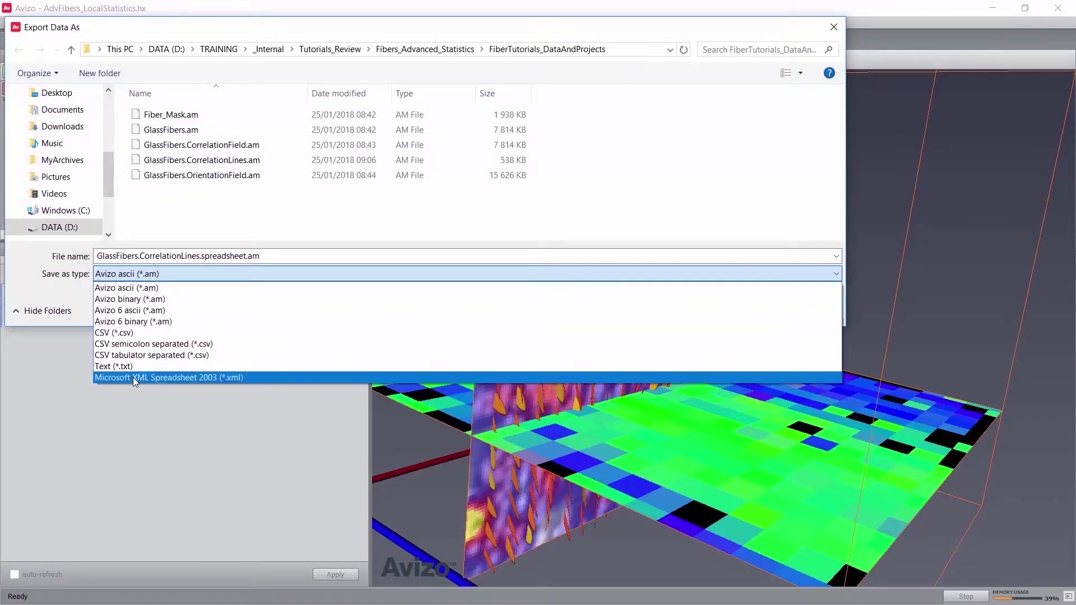
left_click(834, 27)
left_click(834, 27)
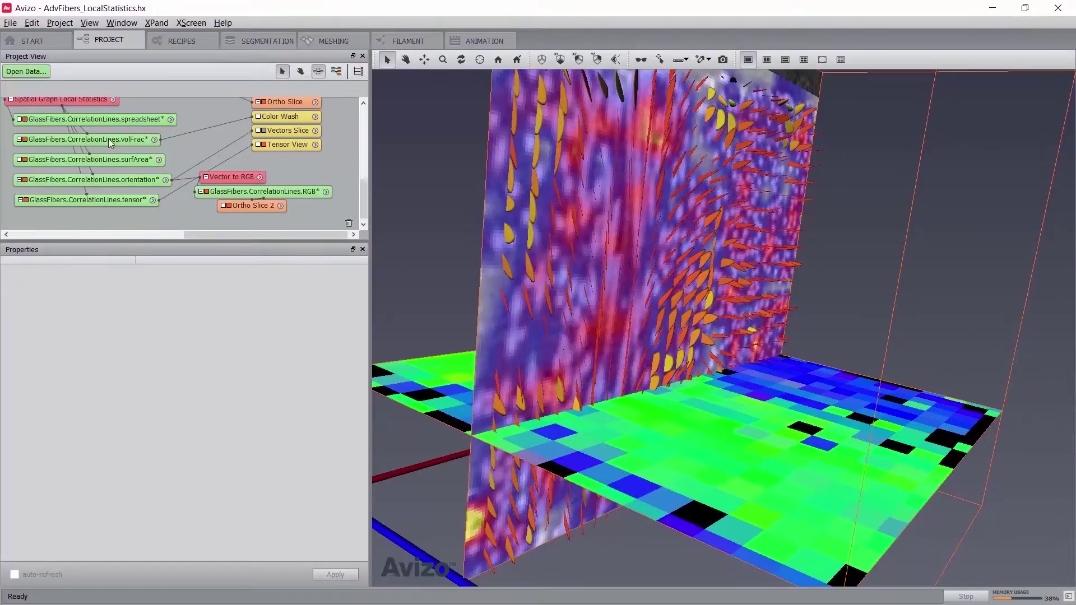
- Compare the volFrac field's lattice dimensions with the Spatial Graph Local Statistics resolution, keeping that resolution at 20, 20, 20
left_click(109, 139)
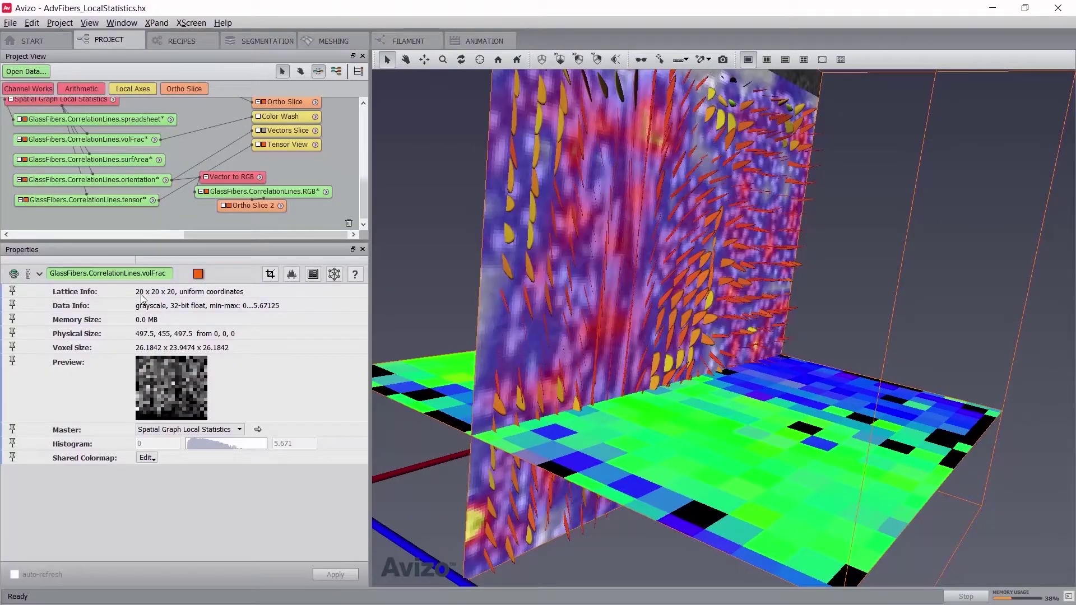
left_click(83, 99)
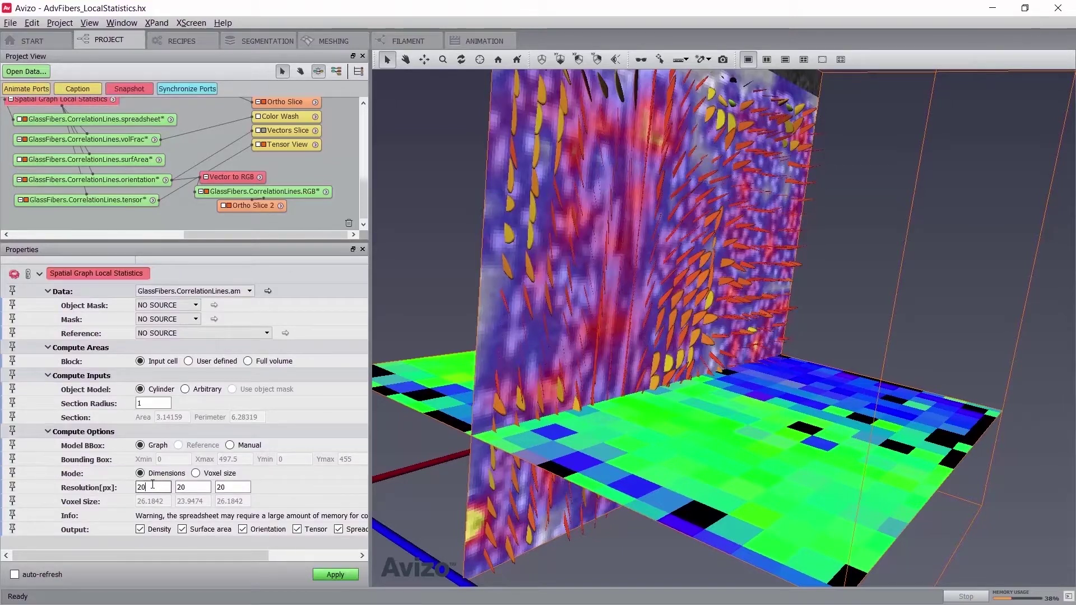
double_click(190, 487)
double_click(240, 489)
scroll(195, 489, "down", 1)
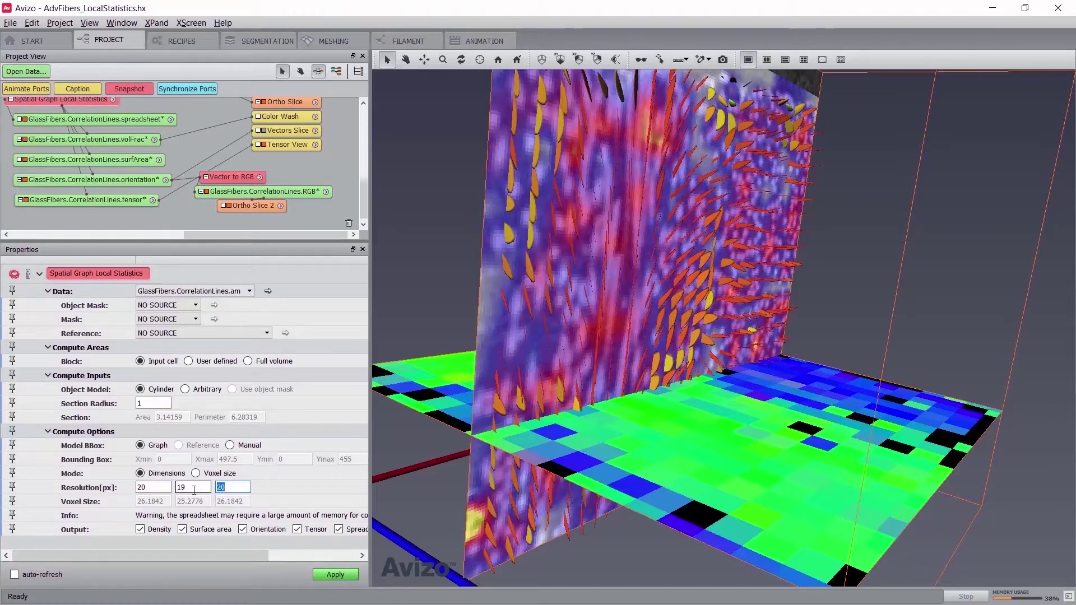
scroll(194, 490, "down", 3)
double_click(192, 489)
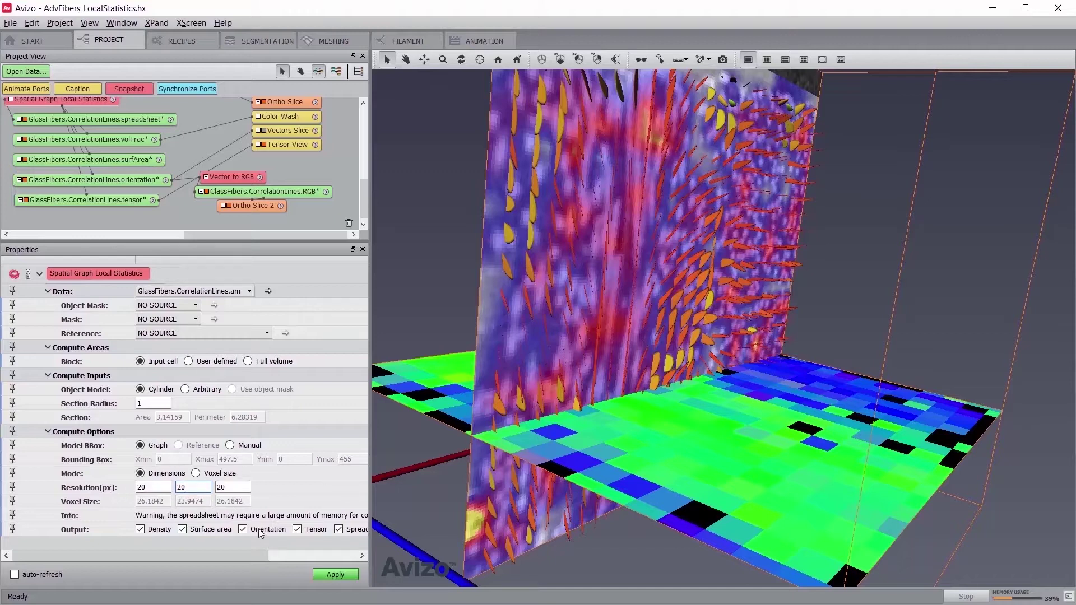
- Set GlassFibers.am as the reference of Spatial Graph Local Statistics so the model bounding box comes from the reference
left_click_drag(227, 556, 309, 553)
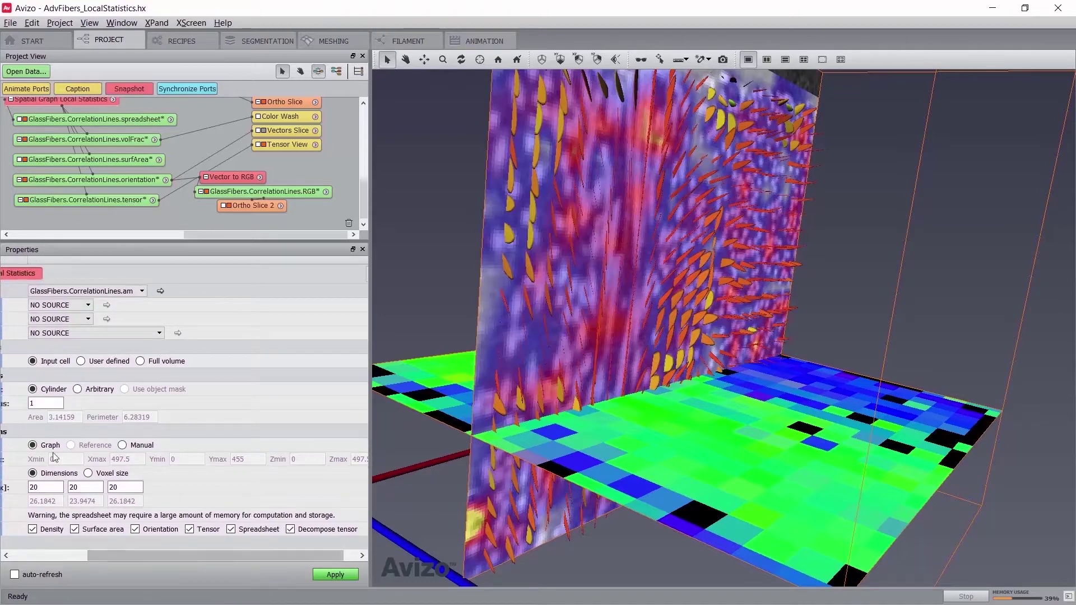
left_click_drag(171, 555, 140, 548)
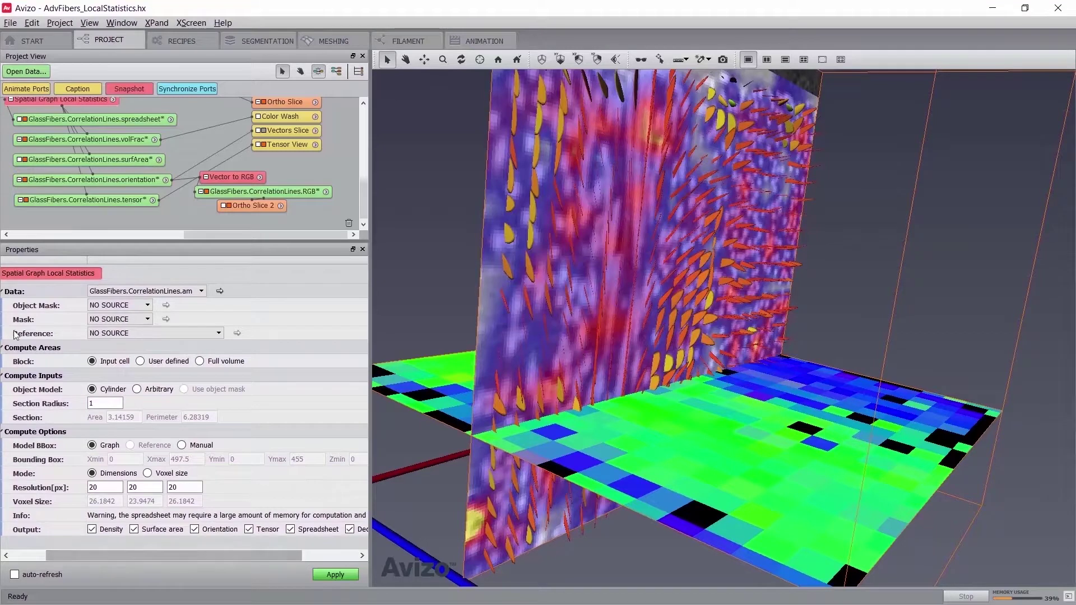
left_click(135, 331)
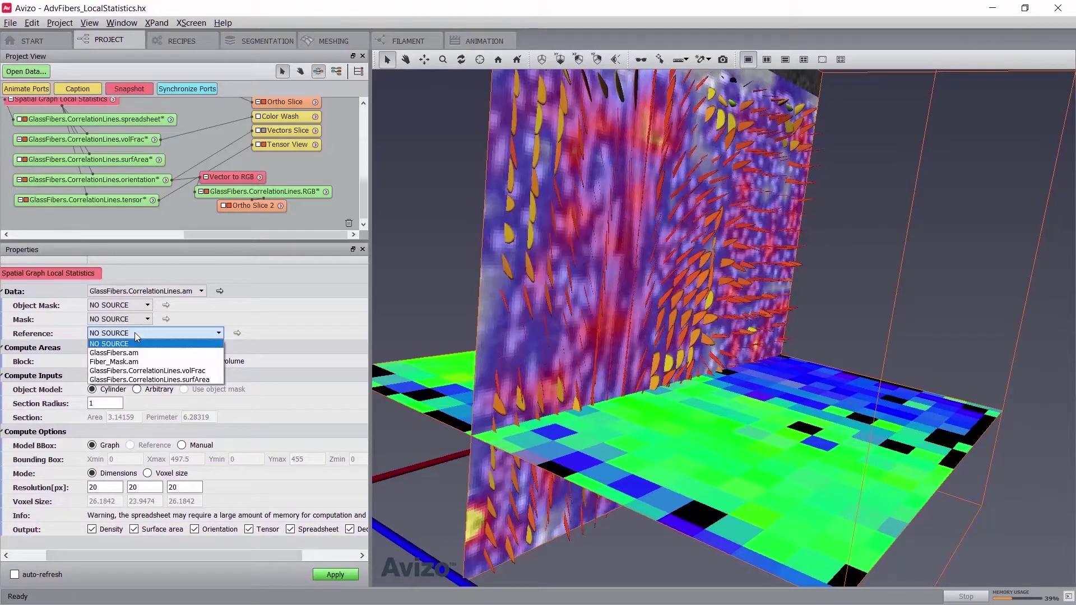
left_click(134, 353)
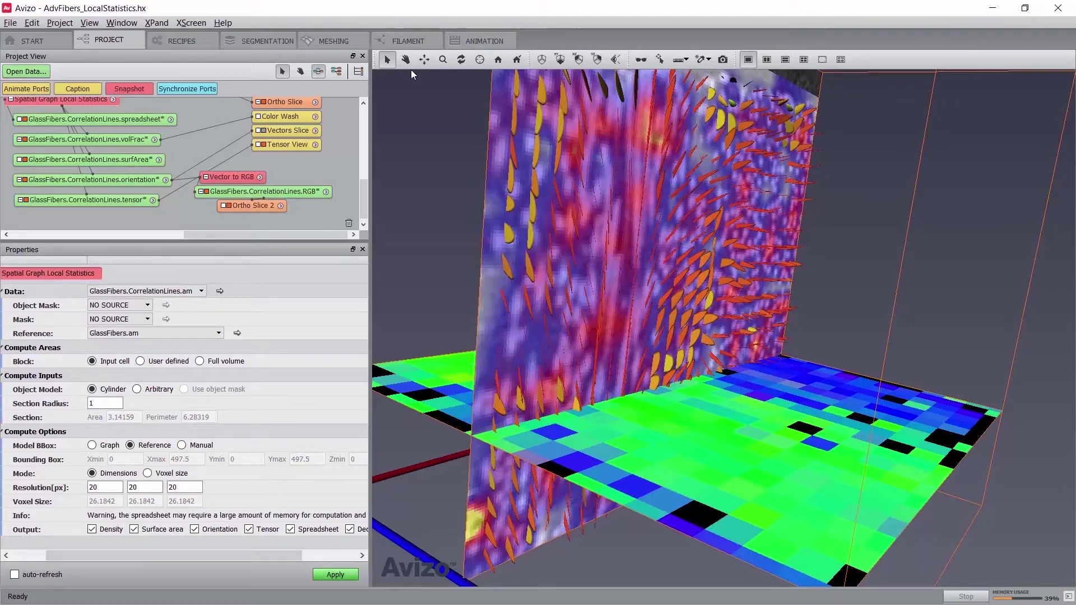
- Attach a Bounding Box to the GlassFibers.CorrelationLines.RGB field and view its extent against the original volume
left_click(274, 192)
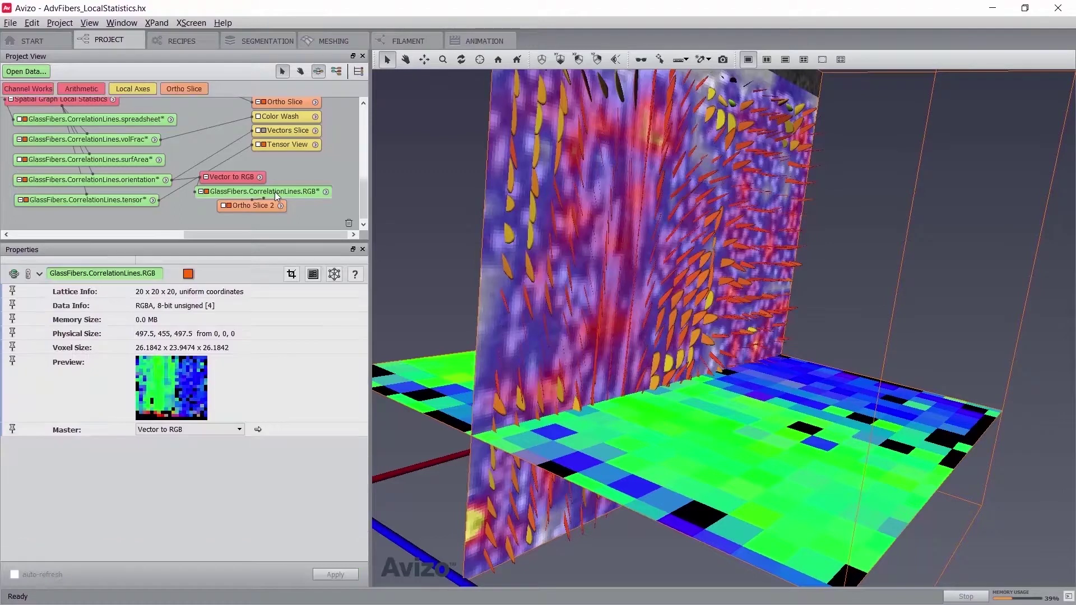
right_click(275, 192)
left_click(479, 219)
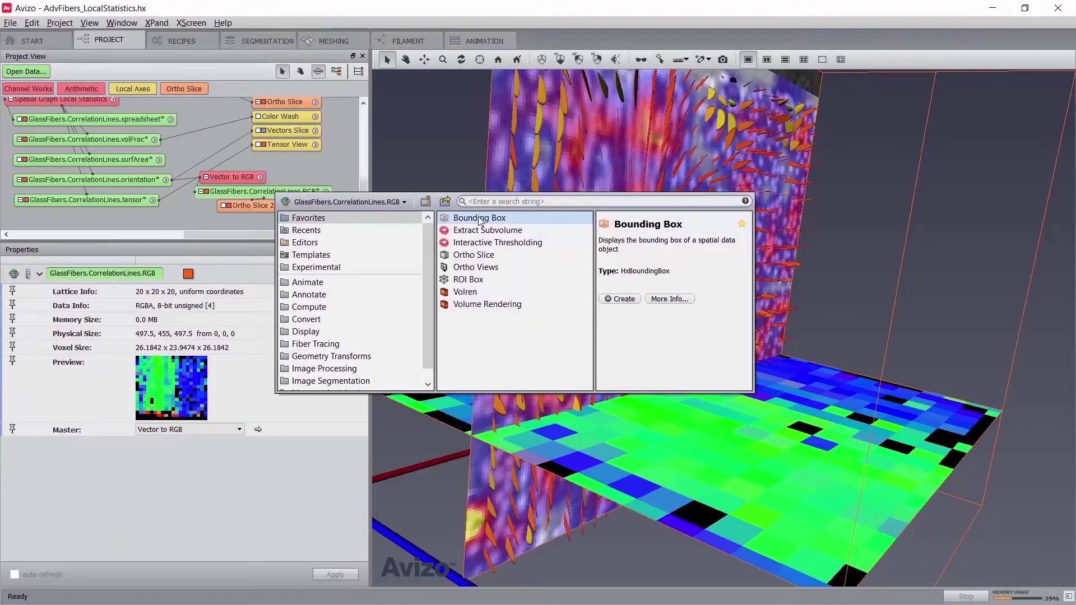
left_click(623, 298)
left_click(409, 63)
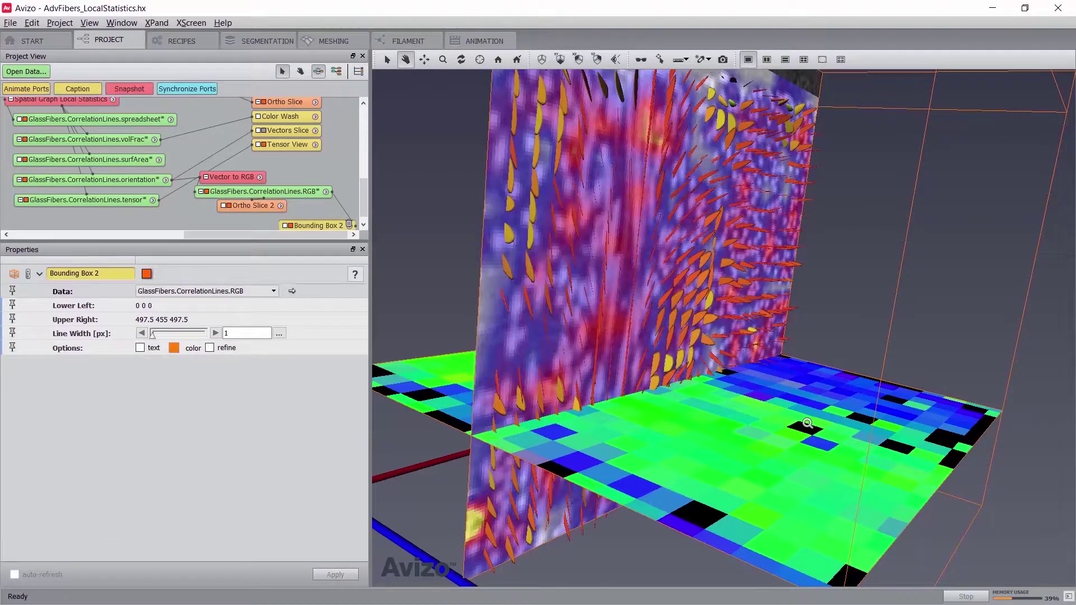
scroll(807, 420, "down", 3)
left_click_drag(790, 412, 775, 447)
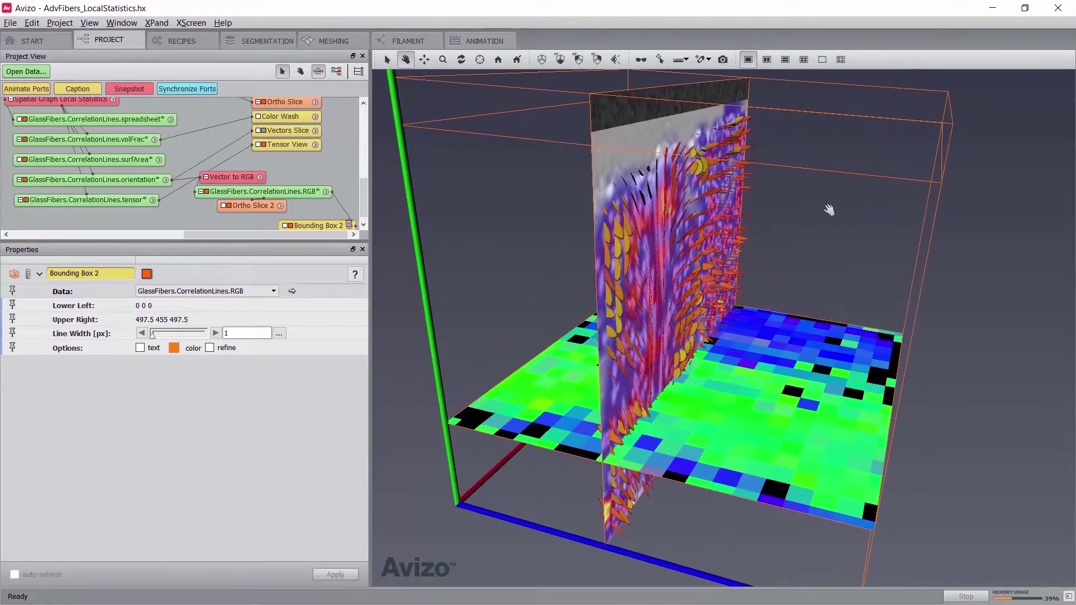
- Change the orientation of Ortho Slice 2, which shows the RGB field, to yz
left_click(226, 206)
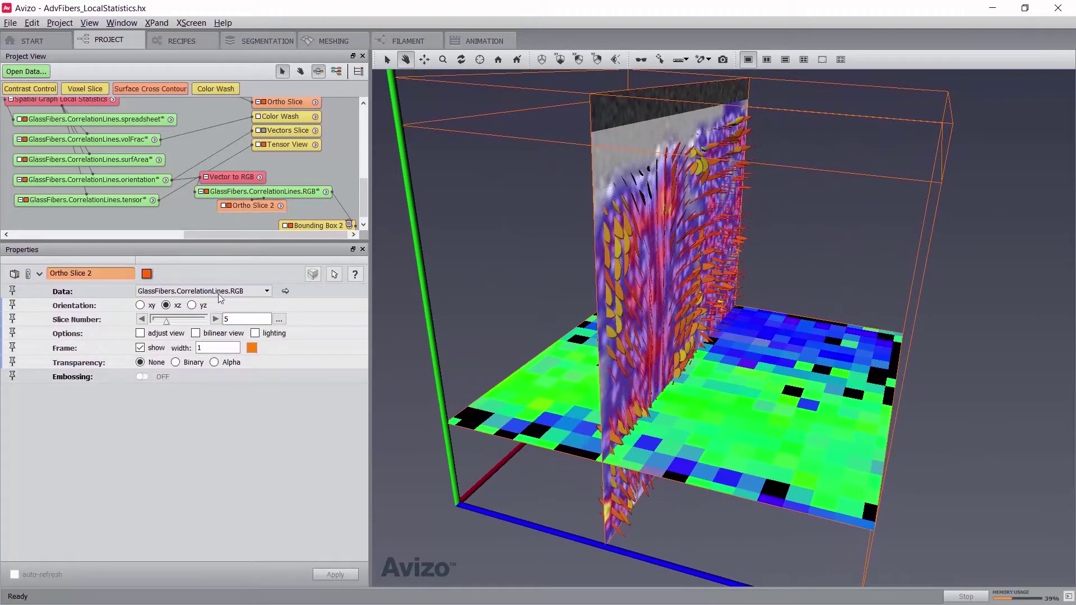
left_click(192, 306)
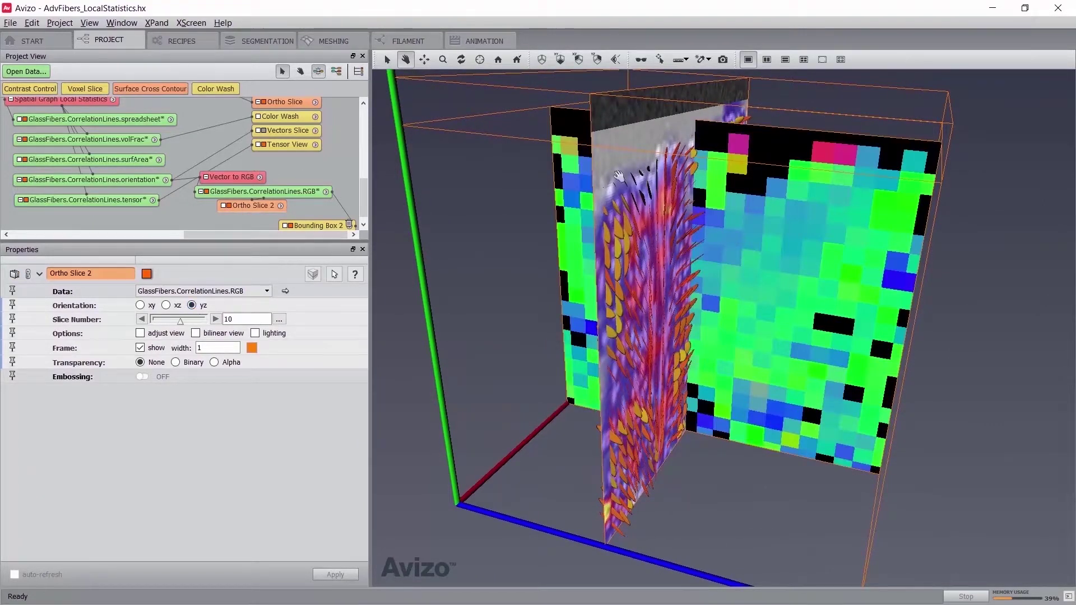
left_click_drag(776, 201, 767, 198)
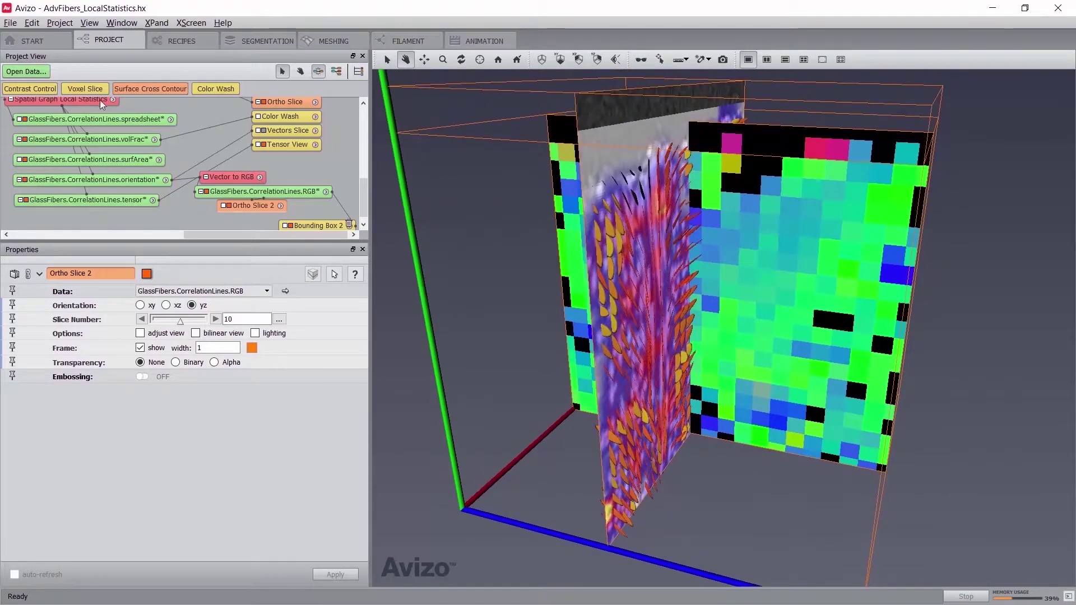
- Recompute Spatial Graph Local Statistics with the reference bounding box and inspect the updated slices in 3D
left_click(101, 102)
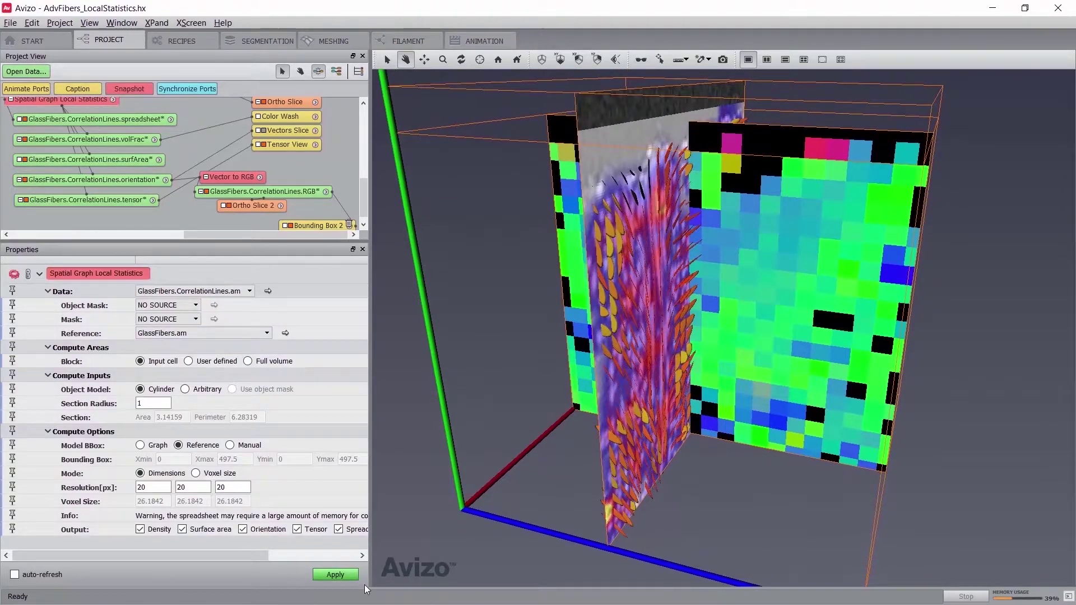
left_click(336, 575)
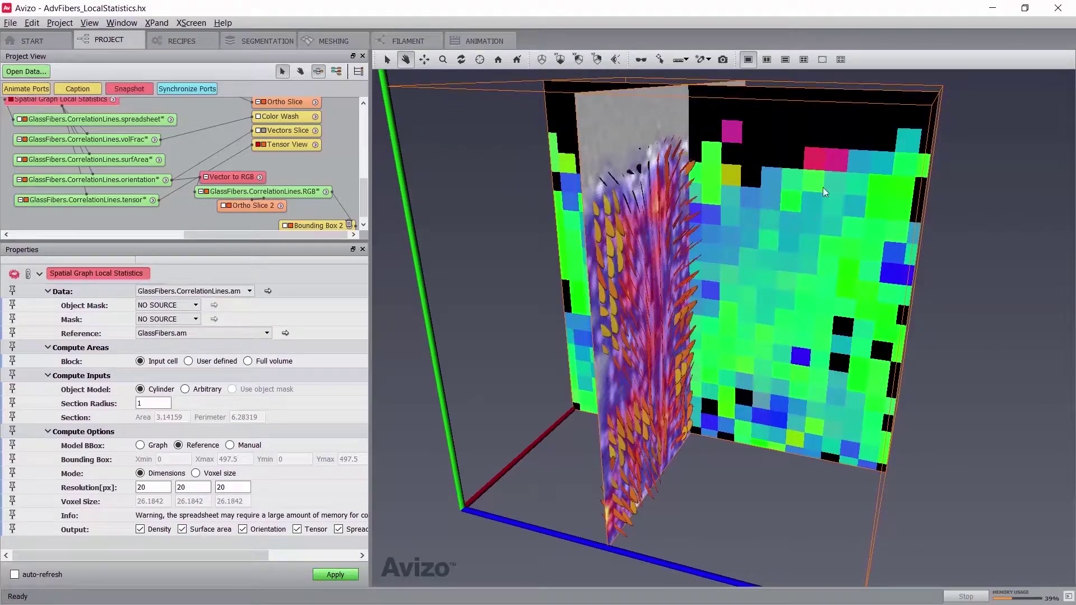
left_click_drag(778, 305, 695, 180)
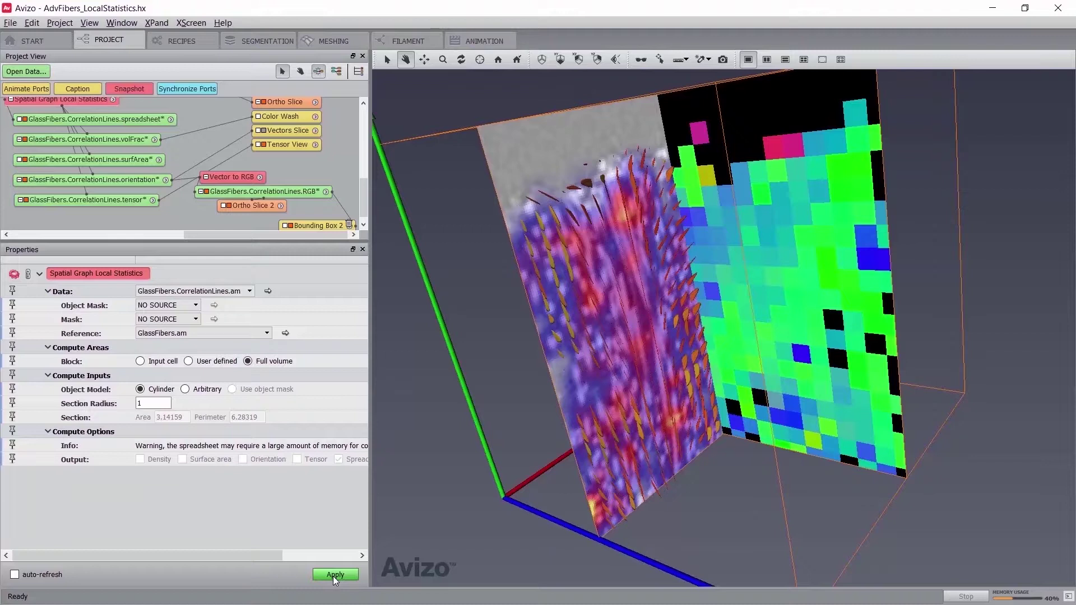
- Compute the statistics with the block set to Full volume, and delete the leftover RGB field, Ortho Slice 2 and Bounding Box 2
left_click(334, 575)
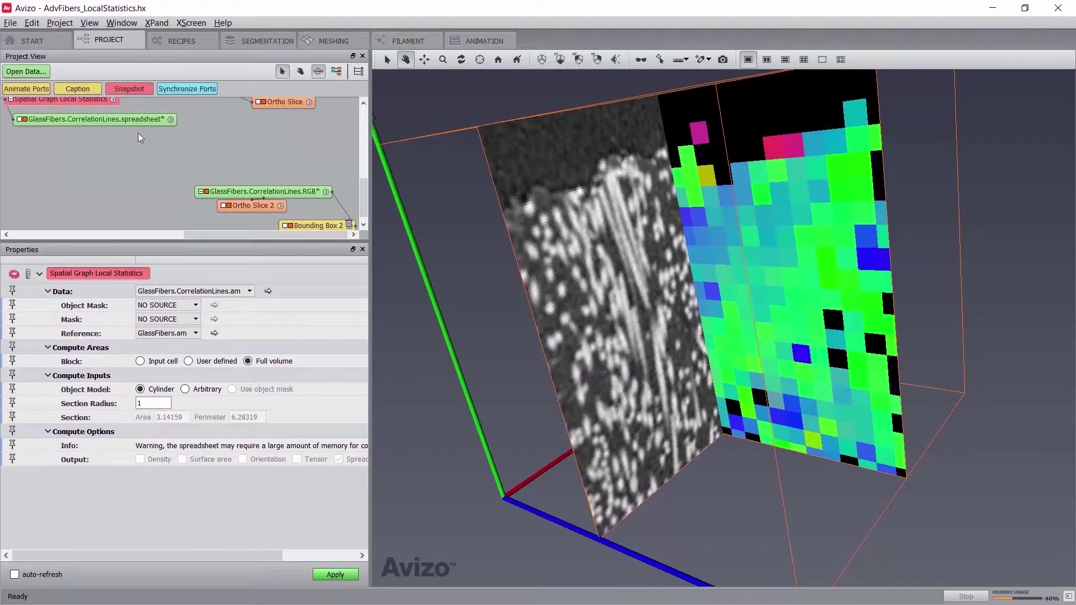
left_click_drag(126, 119, 136, 140)
left_click_drag(193, 175, 383, 260)
key("Delete")
key("Return")
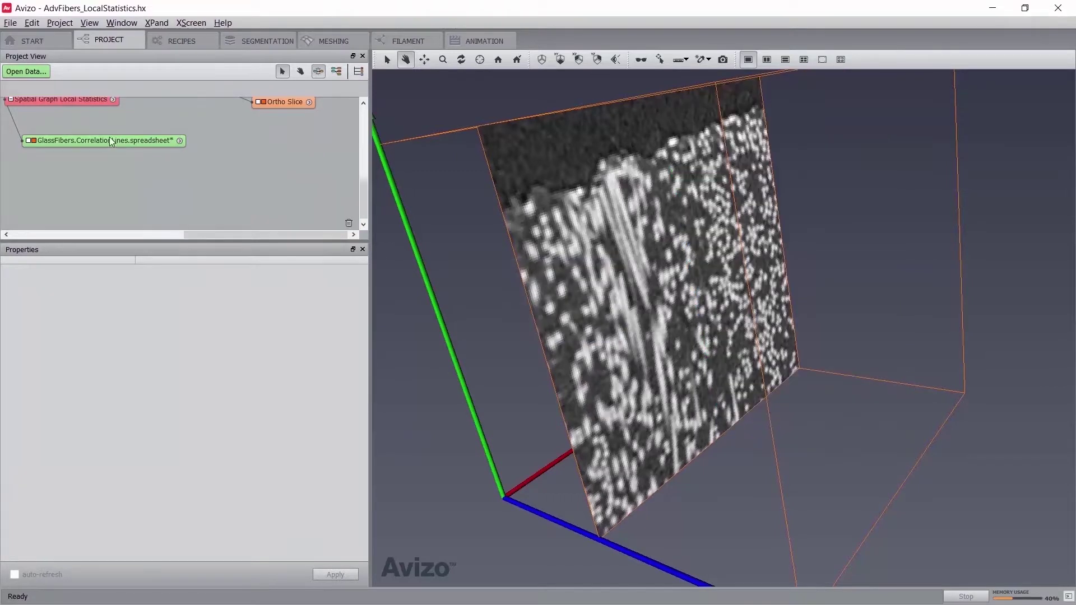
- Show the full-volume statistics table of GlassFibers.CorrelationLines.spreadsheet, examine its columns, and close it
left_click(140, 140)
left_click(160, 320)
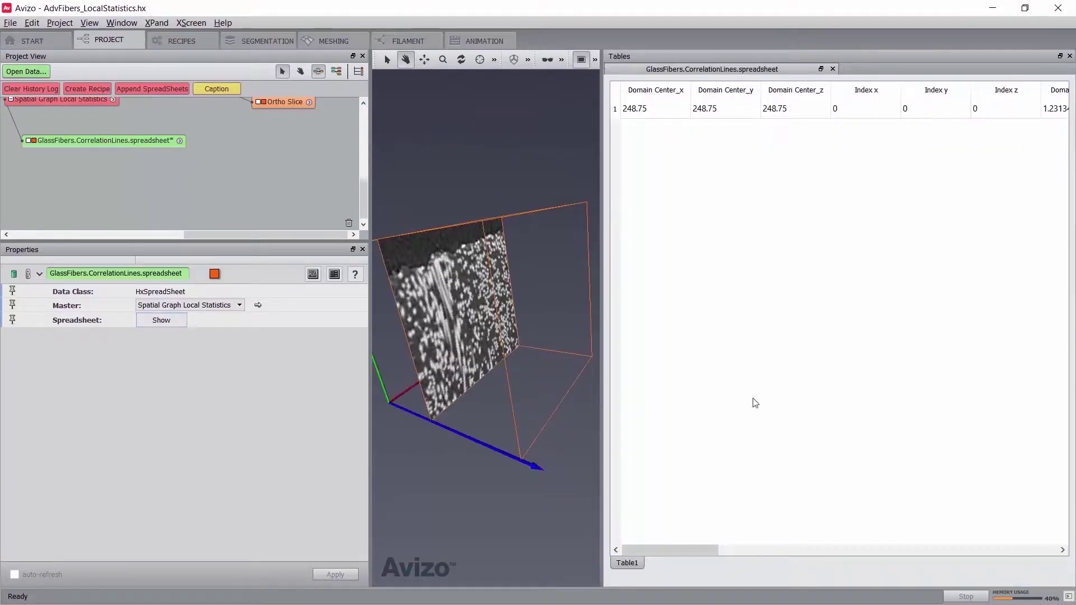
left_click_drag(691, 549, 786, 124)
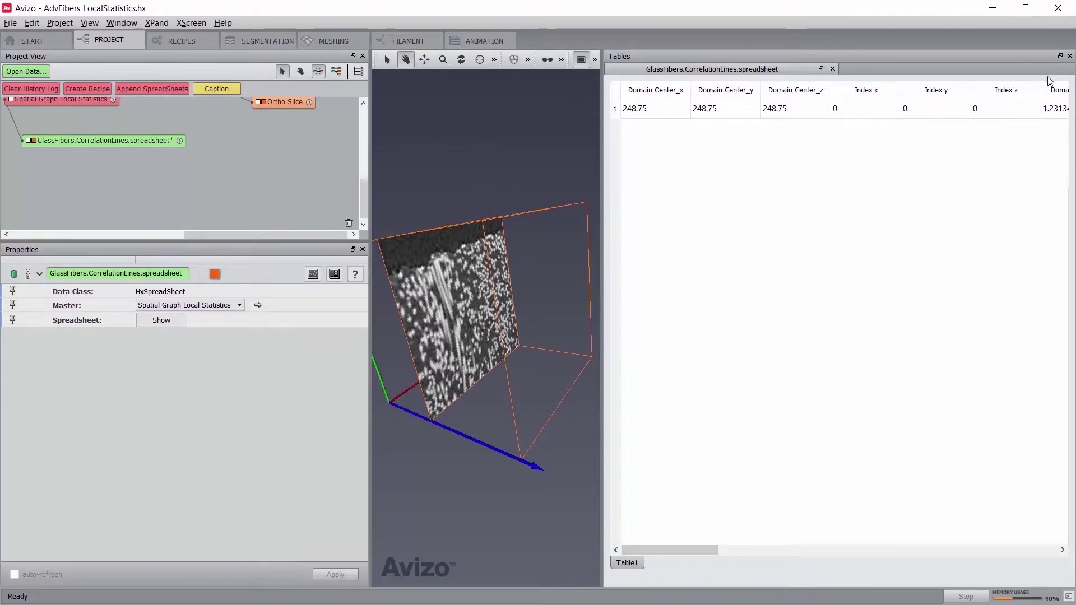
left_click(1069, 56)
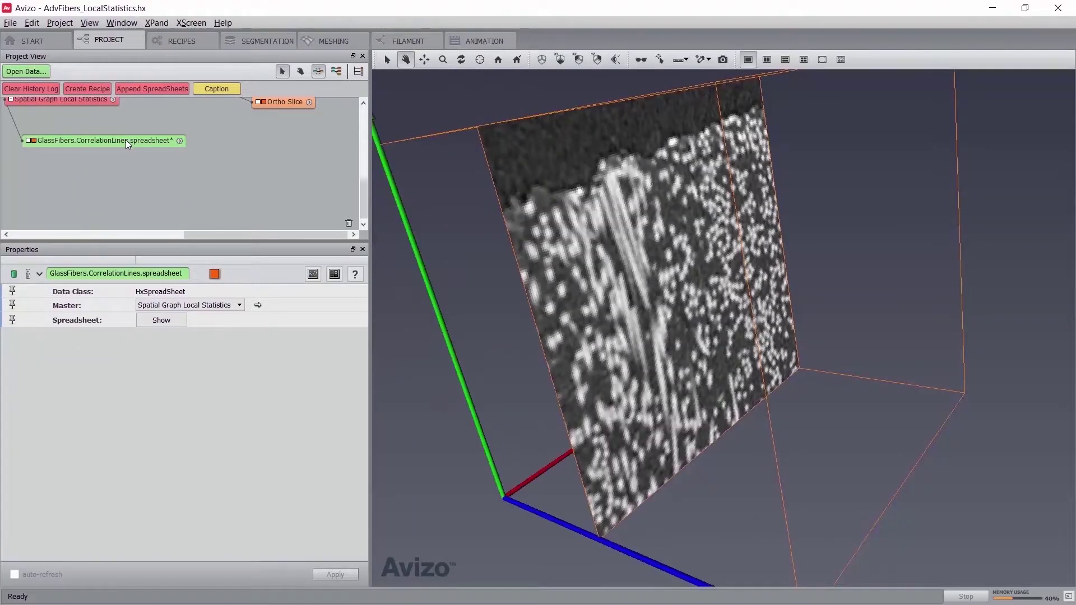
- Compute Spatial Graph Local Statistics with the block set back to Input cell
left_click(87, 99)
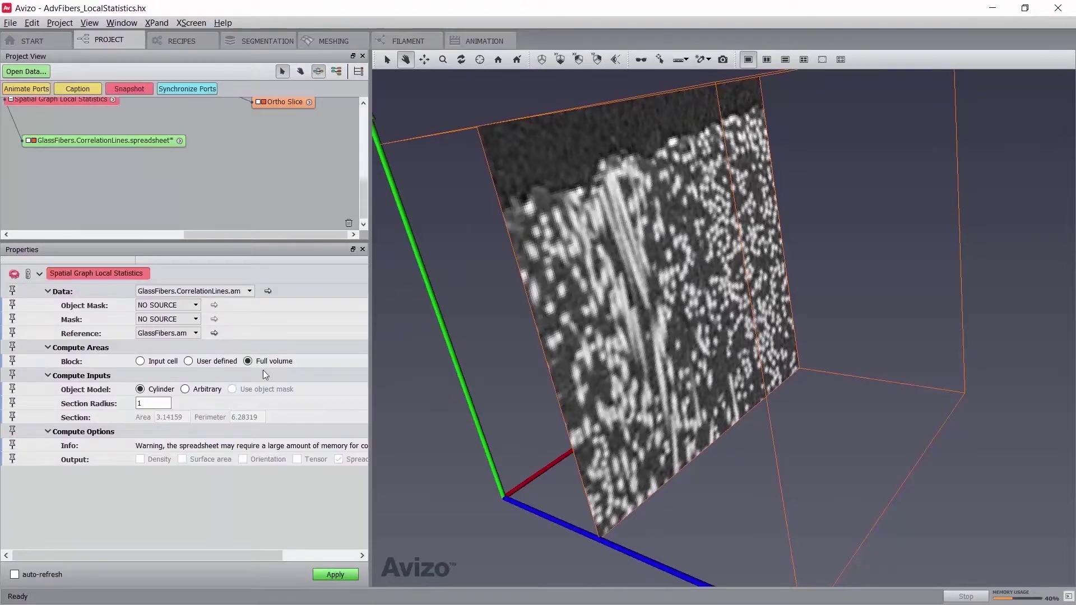
left_click(174, 362)
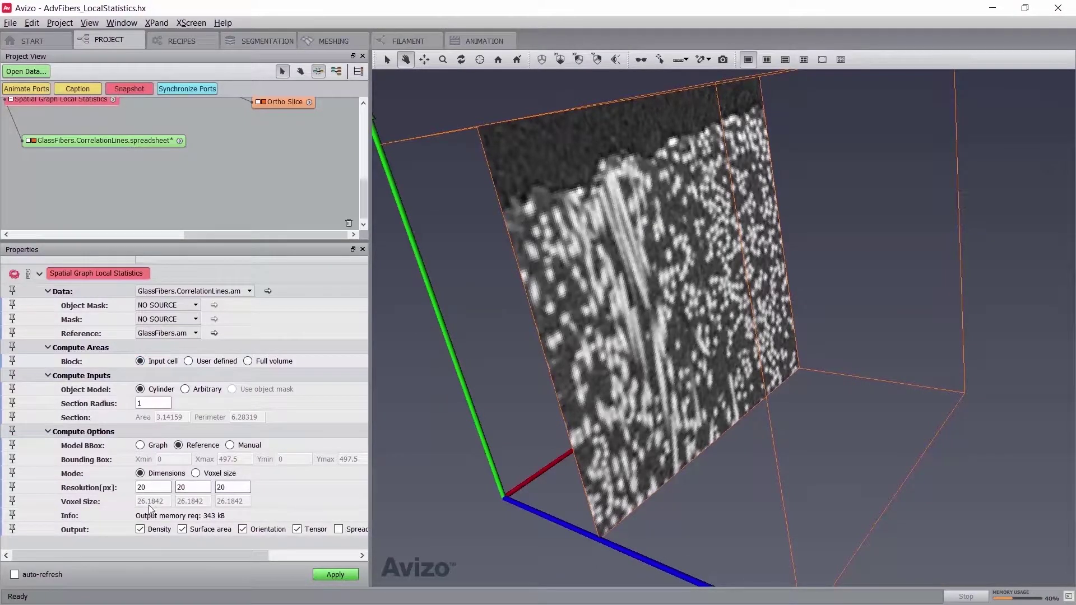
left_click(335, 574)
- Attach Vector to RGB to the GlassFibers.CorrelationLines.orientation field and generate its output with auto-refresh enabled
scroll(244, 141, "up", 1)
left_click(147, 192)
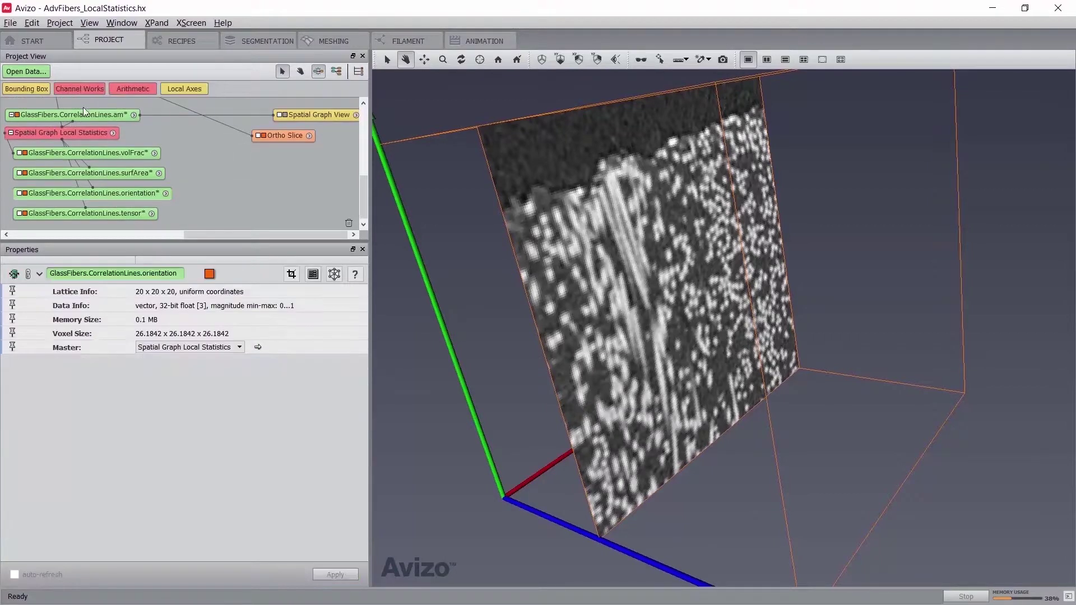
right_click(100, 193)
type("rgb")
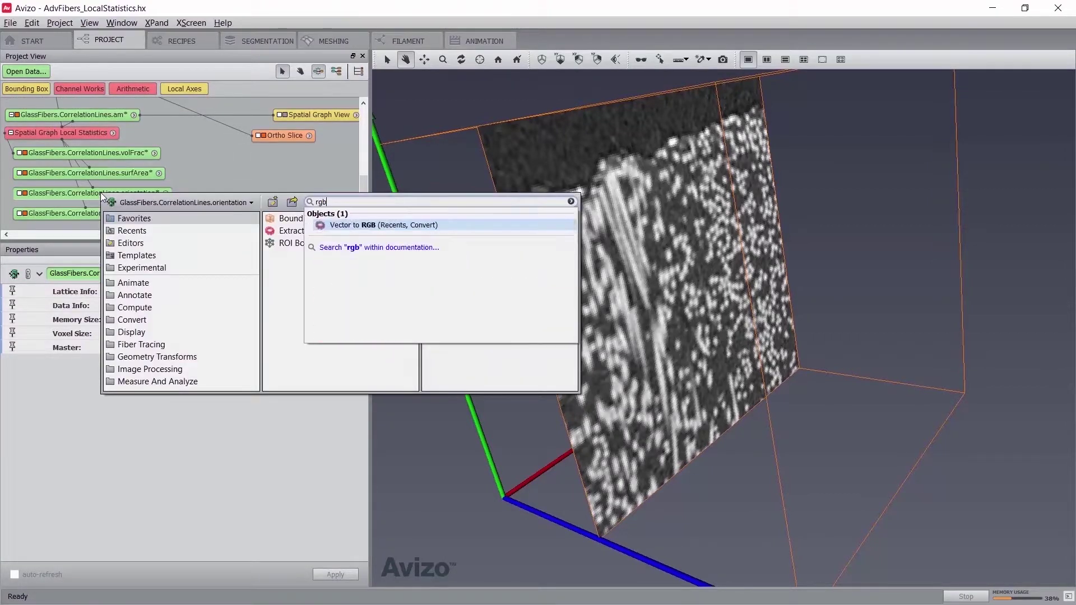
key("Return")
left_click_drag(226, 177, 228, 176)
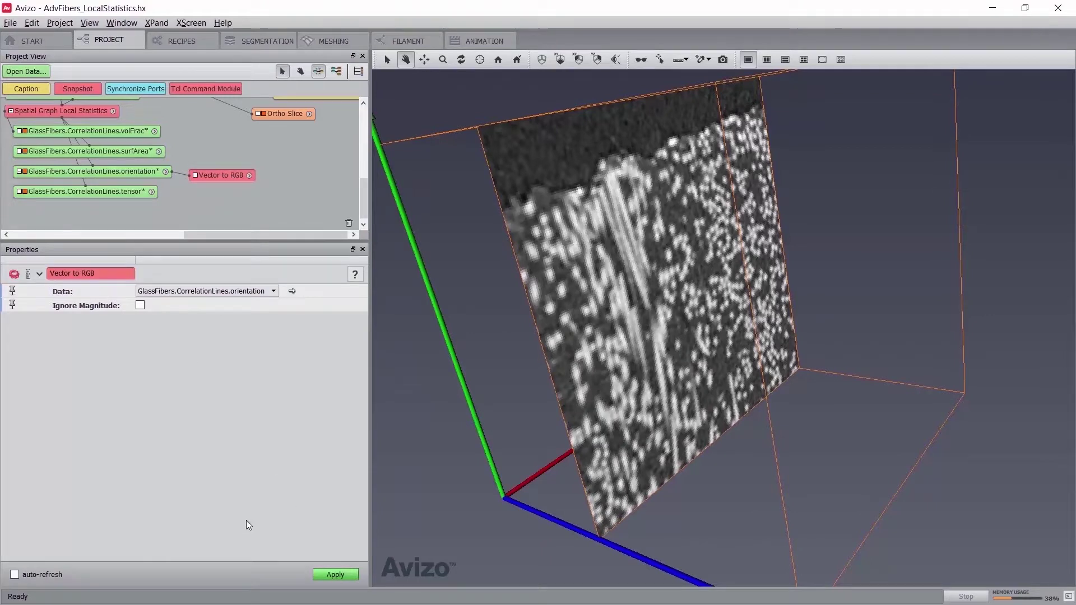
left_click(15, 574)
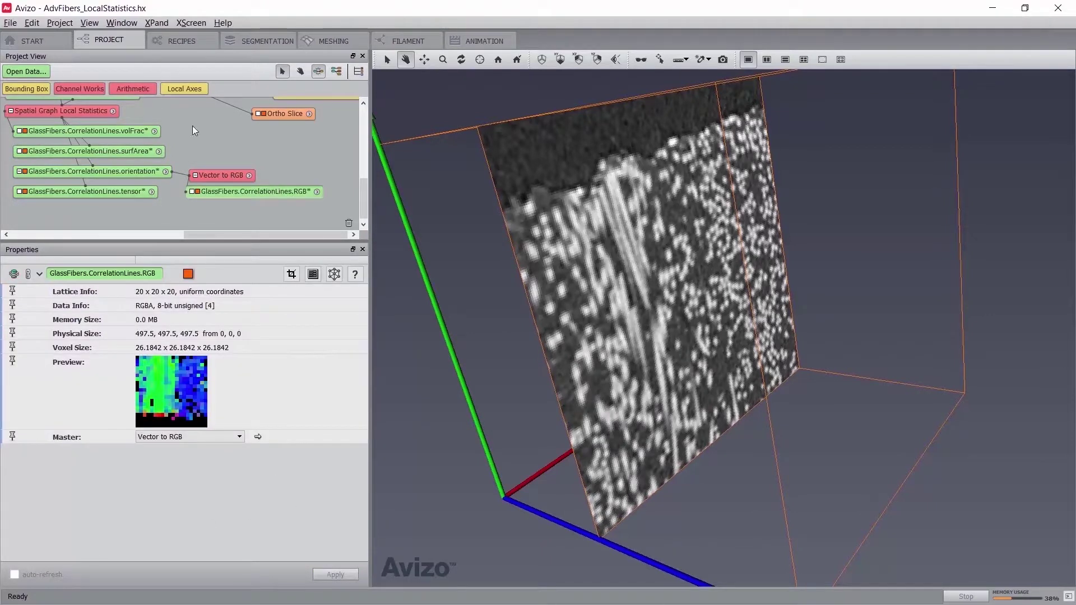
- Display the RGB field on a new Ortho Slice in yz orientation
right_click(258, 193)
left_click(465, 255)
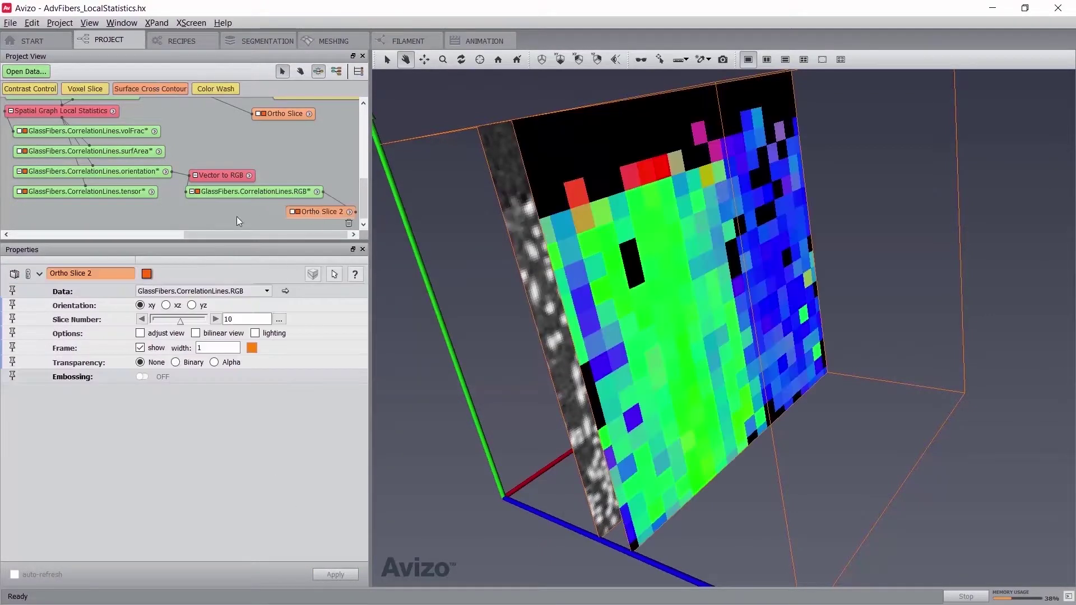
left_click_drag(283, 211, 229, 207)
left_click(192, 304)
left_click_drag(820, 256, 644, 255)
- Compute Spatial Graph Local Statistics with a user-defined block size of 25 × 25 × 25, and inspect the updated RGB slice in 3D
left_click(72, 111)
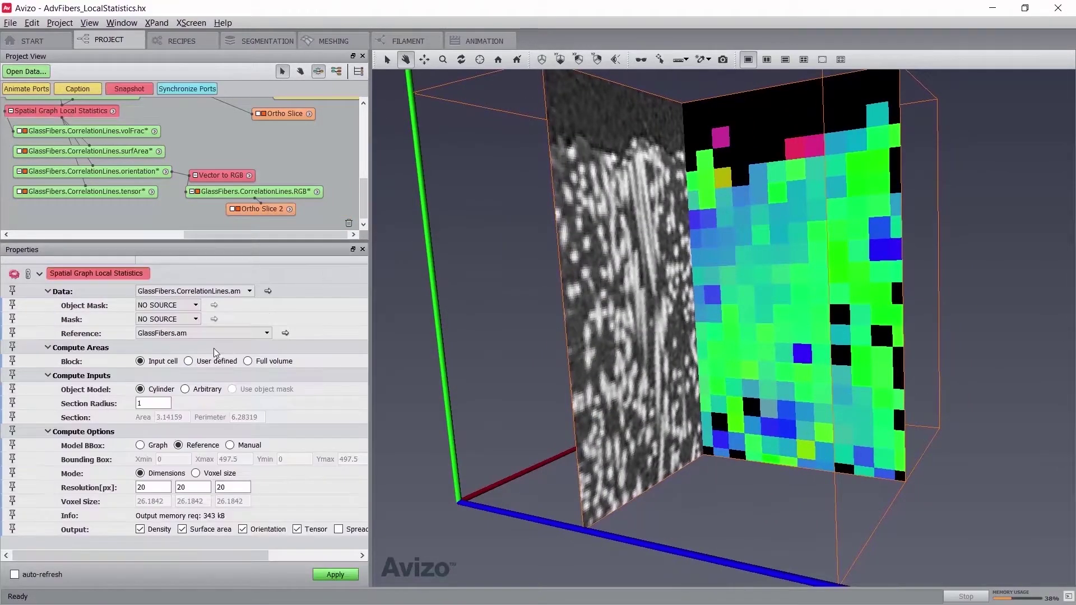
left_click(193, 364)
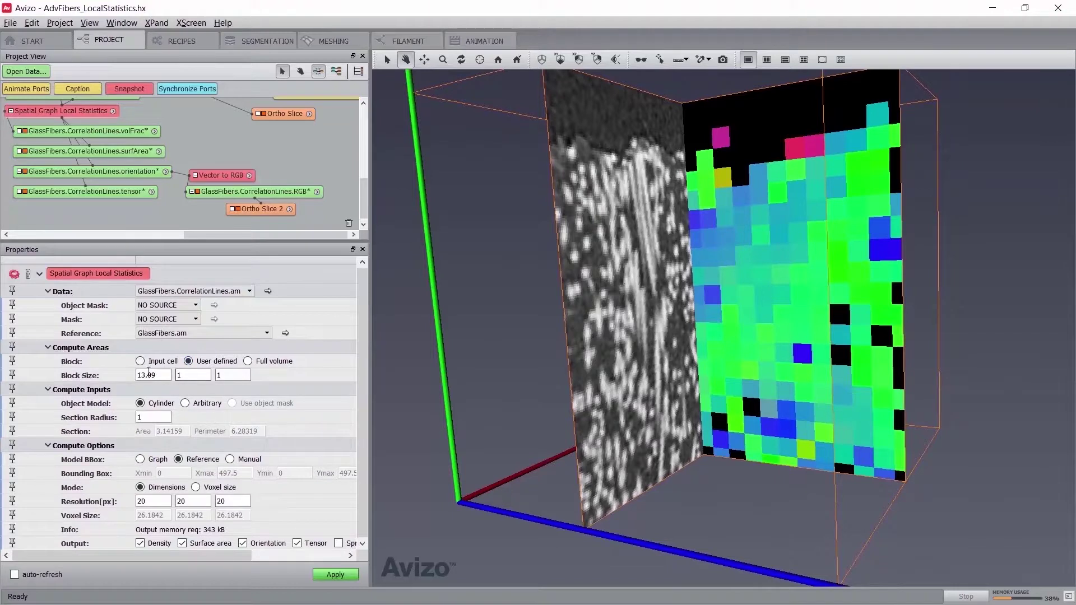
double_click(166, 377)
type("25")
key("Tab")
type("25")
key("Tab")
type("25")
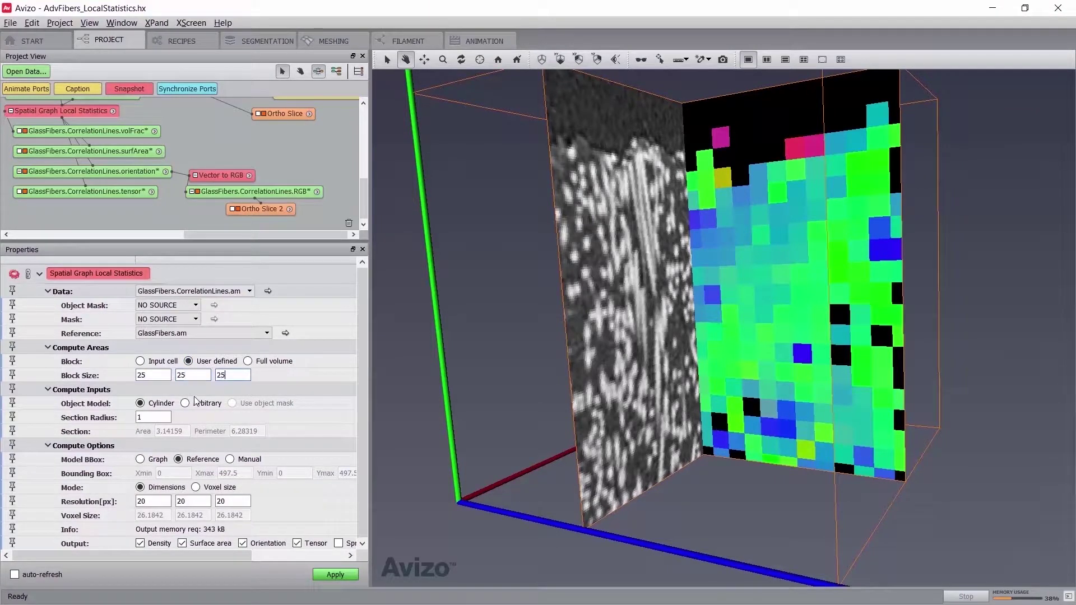
left_click(335, 575)
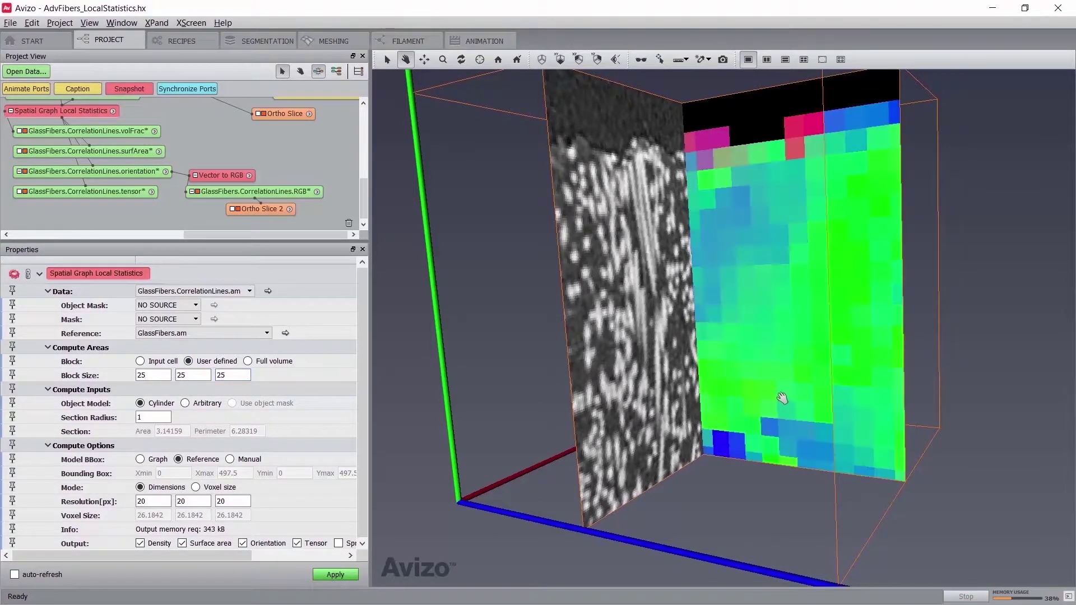
left_click_drag(781, 396, 766, 369)
- Recompute the statistics with a block size of 30 × 30 × 30, and move the grayscale Ortho Slice to slice 2
key("Escape")
double_click(153, 374)
type("30")
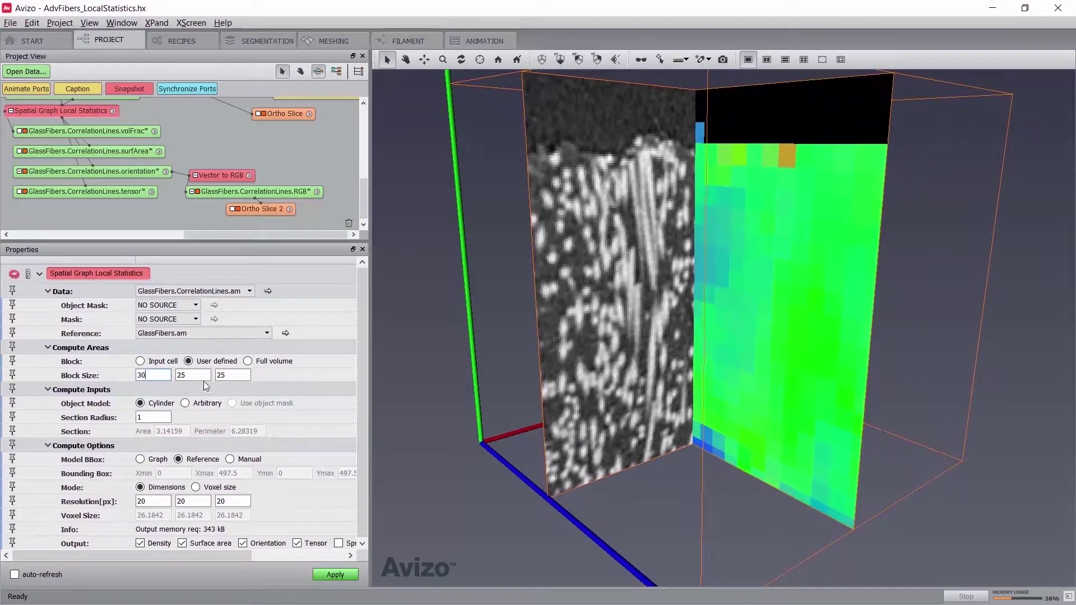
key("Tab")
type("30")
key("Tab")
type("30")
left_click(335, 574)
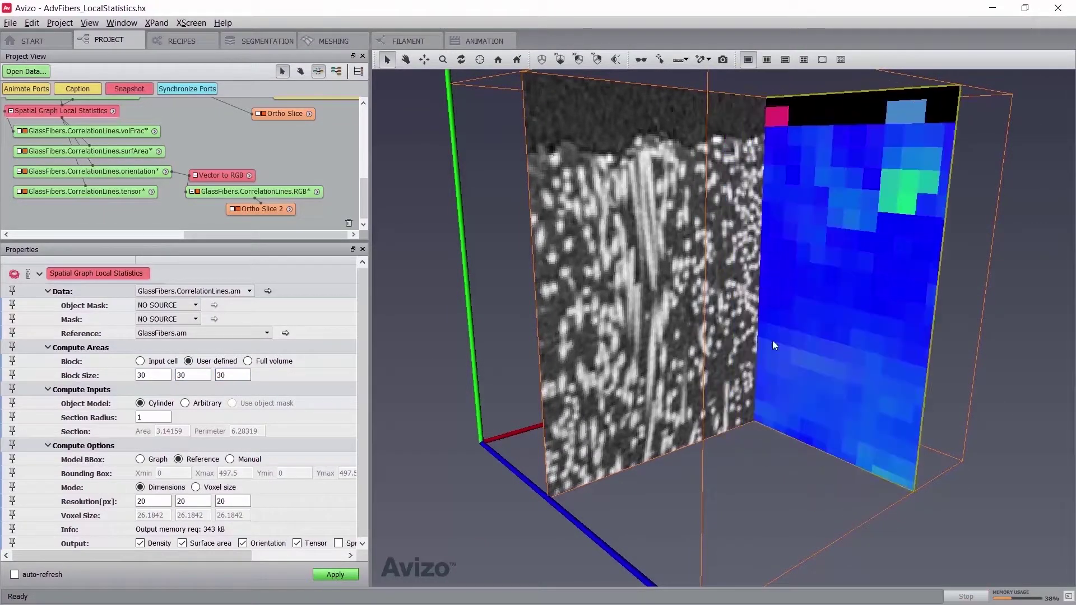
left_click_drag(772, 341, 544, 307)
- Recompute the local statistics with a small 5 × 5 × 5 block size and look closely at the RGB slice
double_click(160, 372)
type("5")
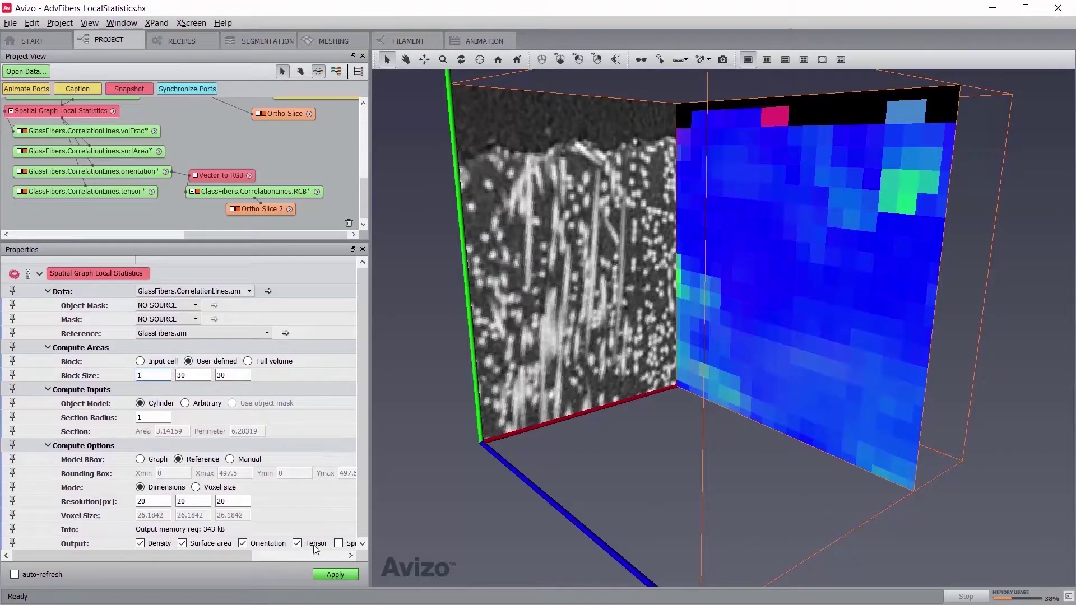
double_click(183, 375)
type("5")
key("Tab")
type("5")
left_click(335, 575)
scroll(698, 309, "up", 5)
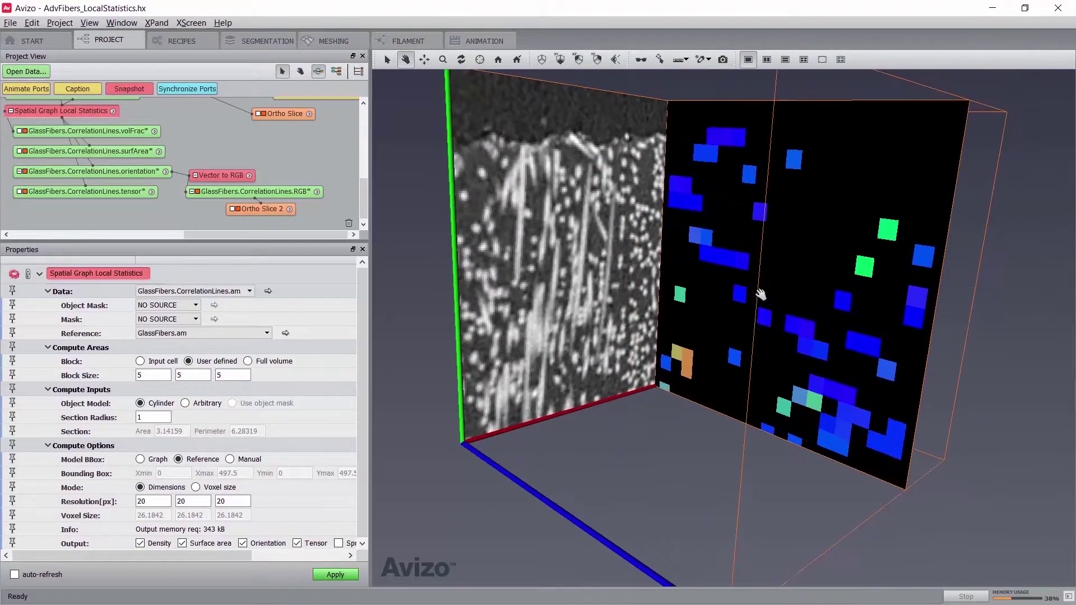
- Return the block size to 25 × 25 × 25, recompute the statistics, and view the whole volume
double_click(151, 375)
type("25")
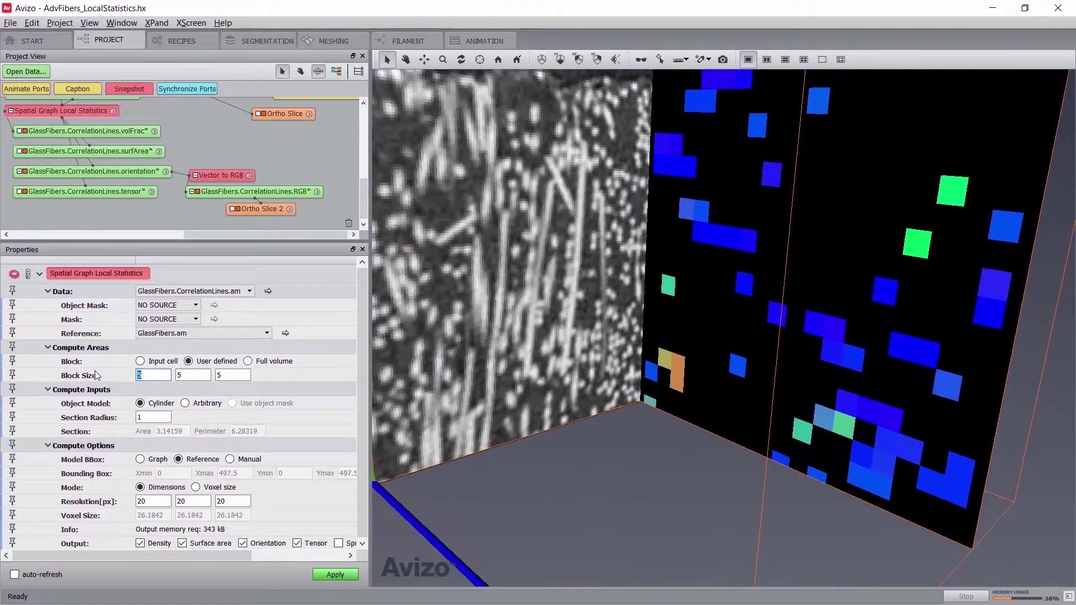
key("Tab")
type("25")
key("Tab")
type("25")
left_click(335, 574)
scroll(849, 348, "down", 5)
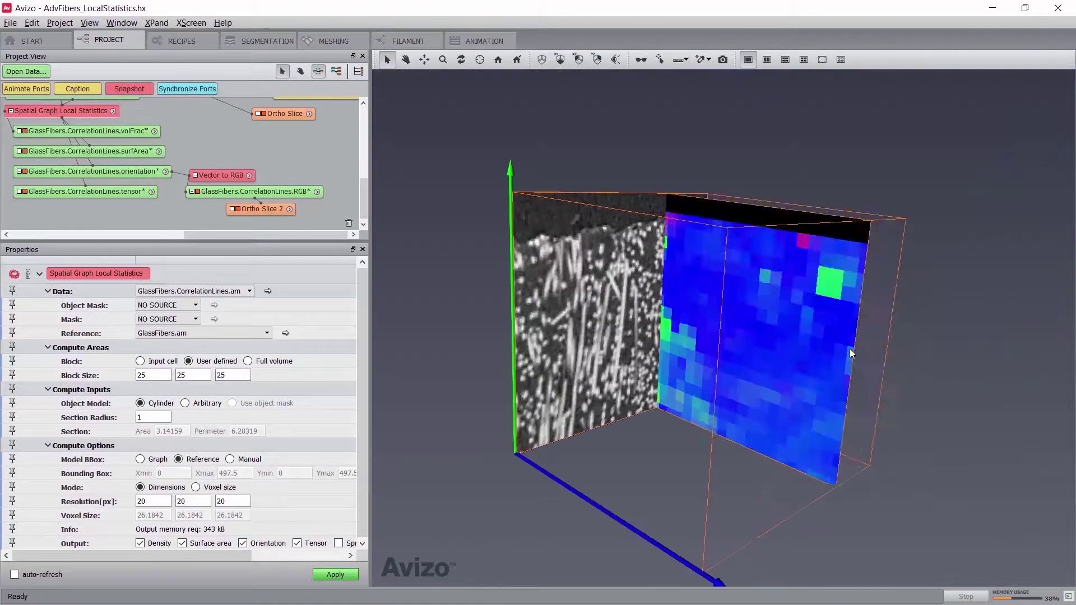
- Set the user-defined block size to 30 × 30 × 30 and recompute the local statistics
double_click(151, 375)
type("30")
key("Tab")
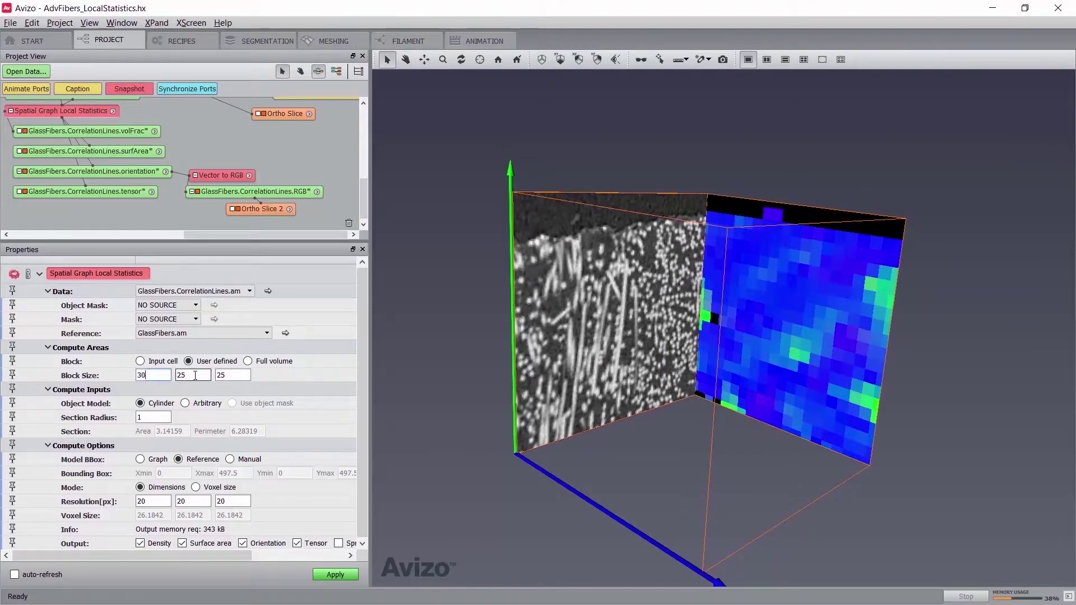
type("30")
key("Tab")
type("30")
left_click(335, 575)
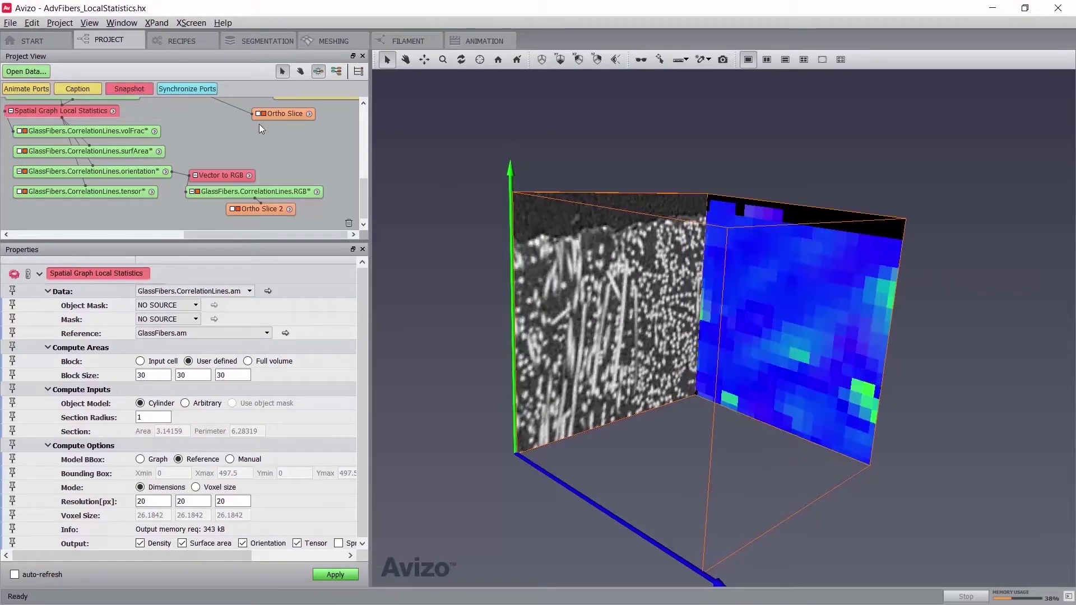
- Add a Color Wash to the grayscale Ortho Slice and connect it to the GlassFibers.CorrelationLines.volFrac field
scroll(252, 137, "up", 3)
left_click(276, 164)
right_click(278, 163)
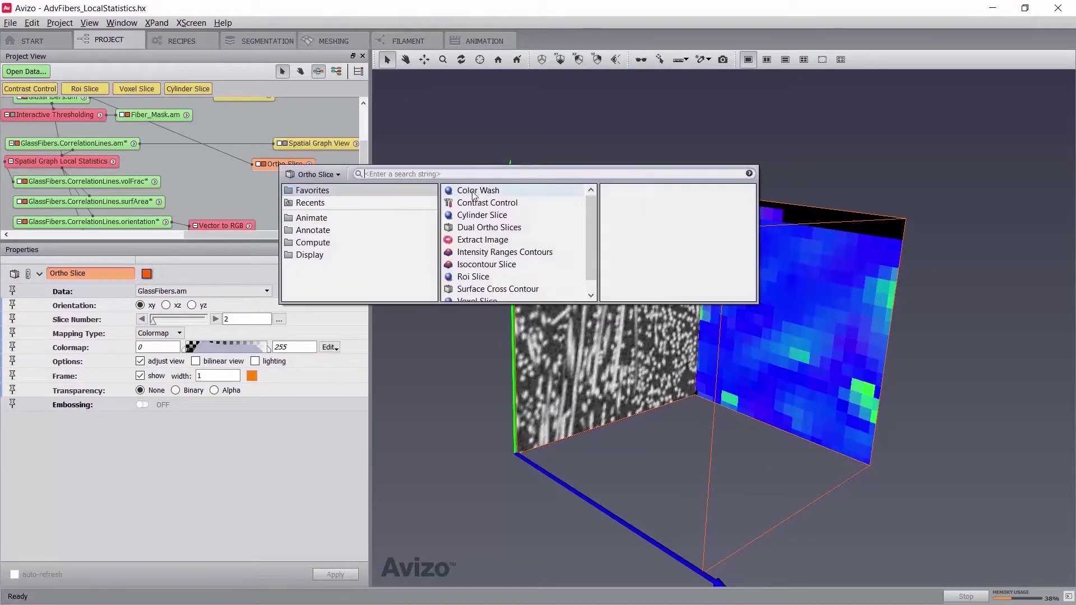
double_click(478, 193)
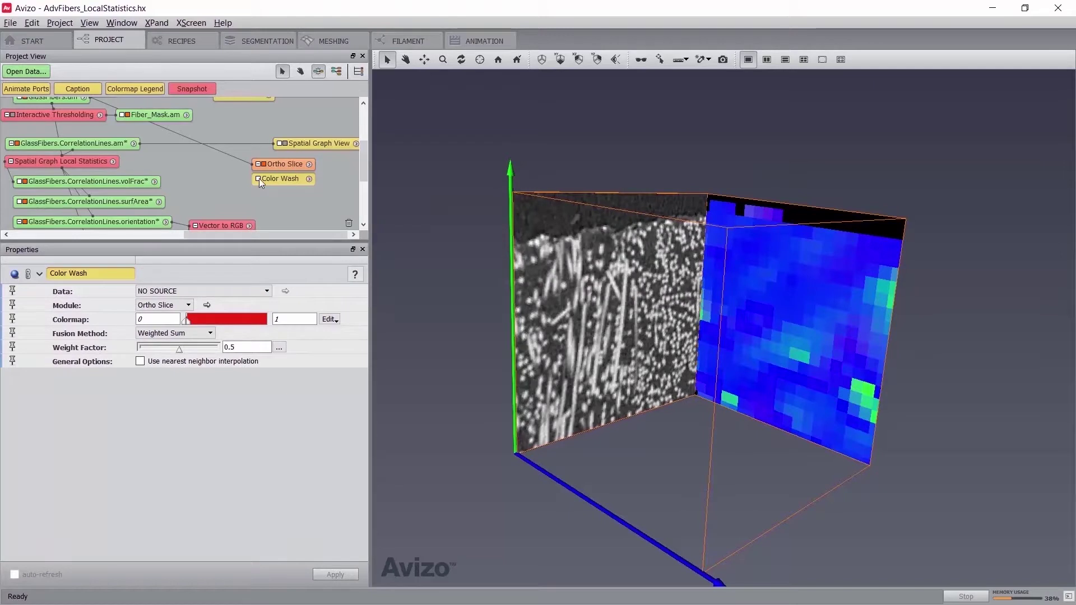
left_click_drag(227, 200, 134, 183)
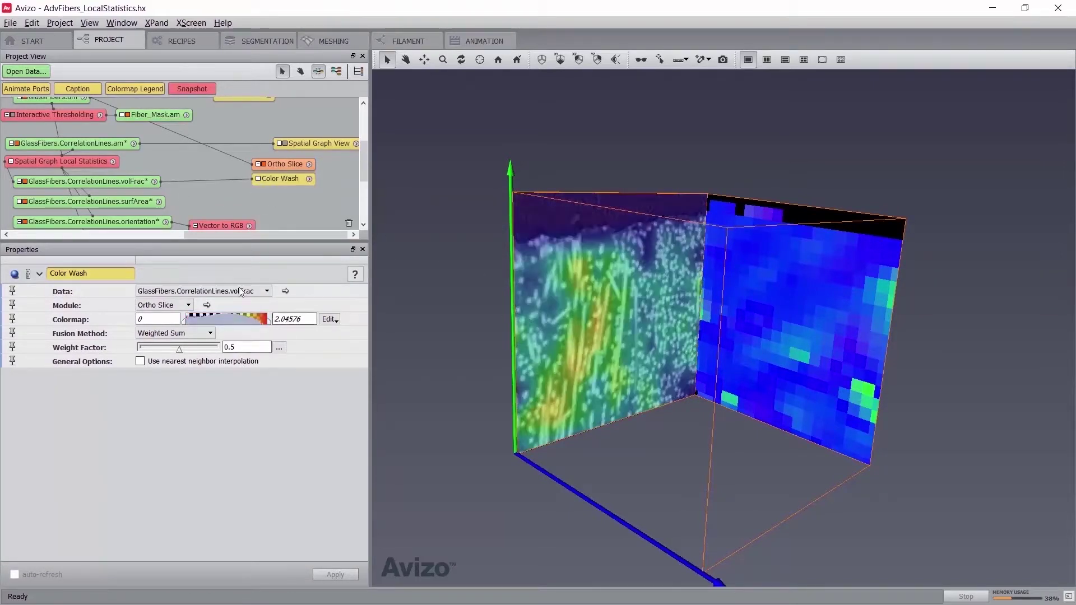
- Add a Point Probe to the volFrac field, place it at about (213.77, 312.64, 0) on the slice, and widen its callout
left_click(129, 183)
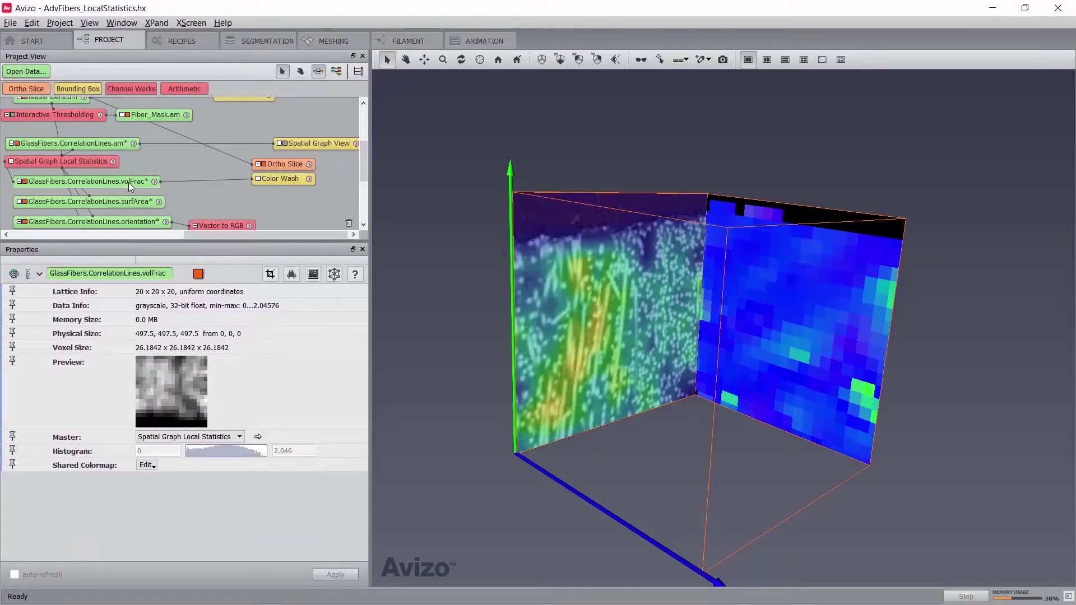
right_click(129, 183)
type("point")
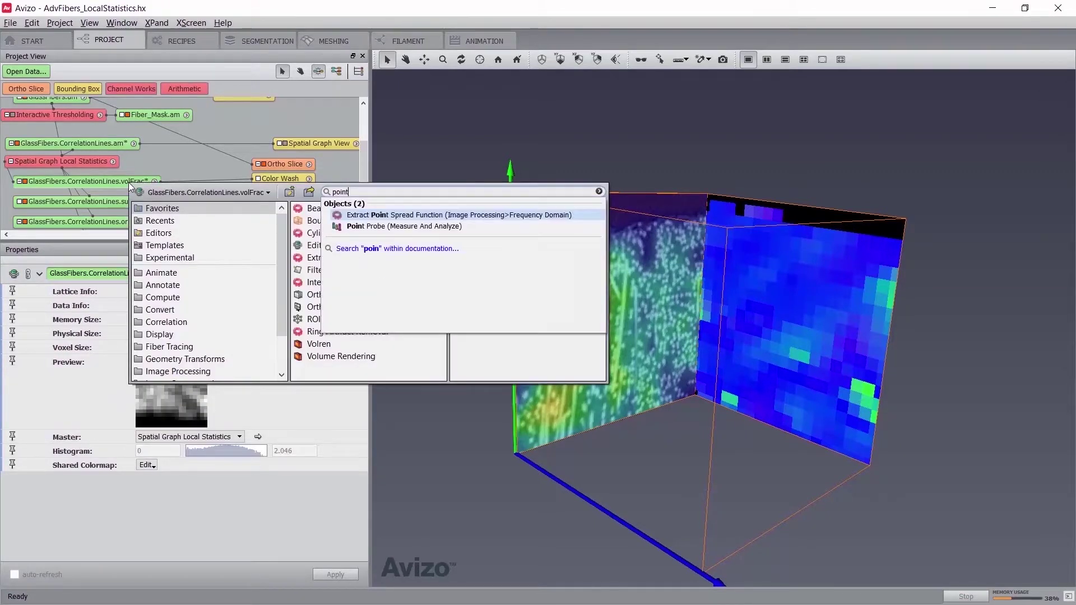
key("Escape")
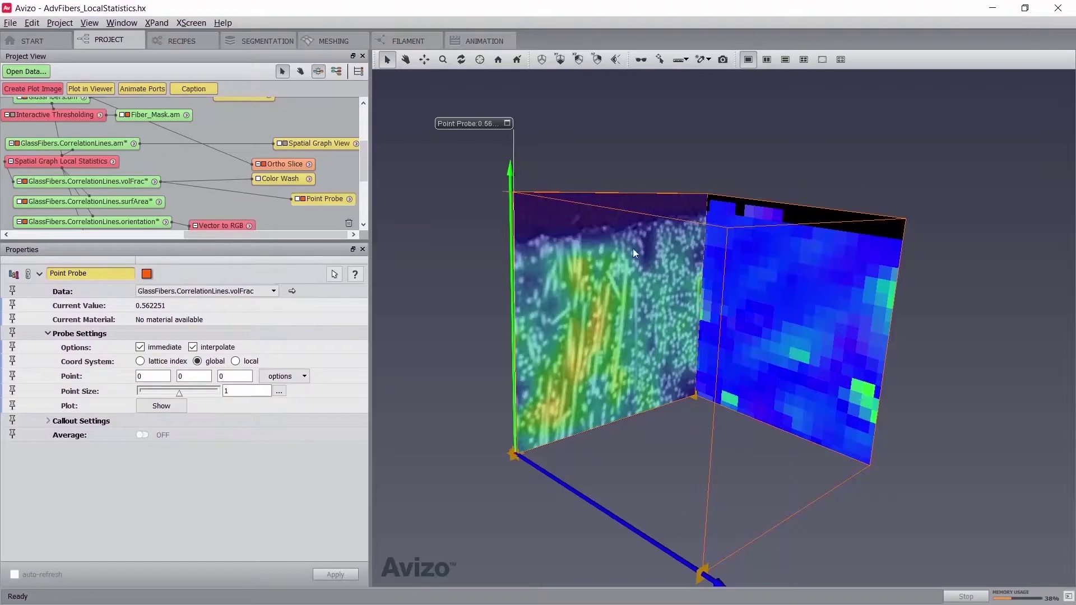
left_click_drag(633, 248, 607, 283)
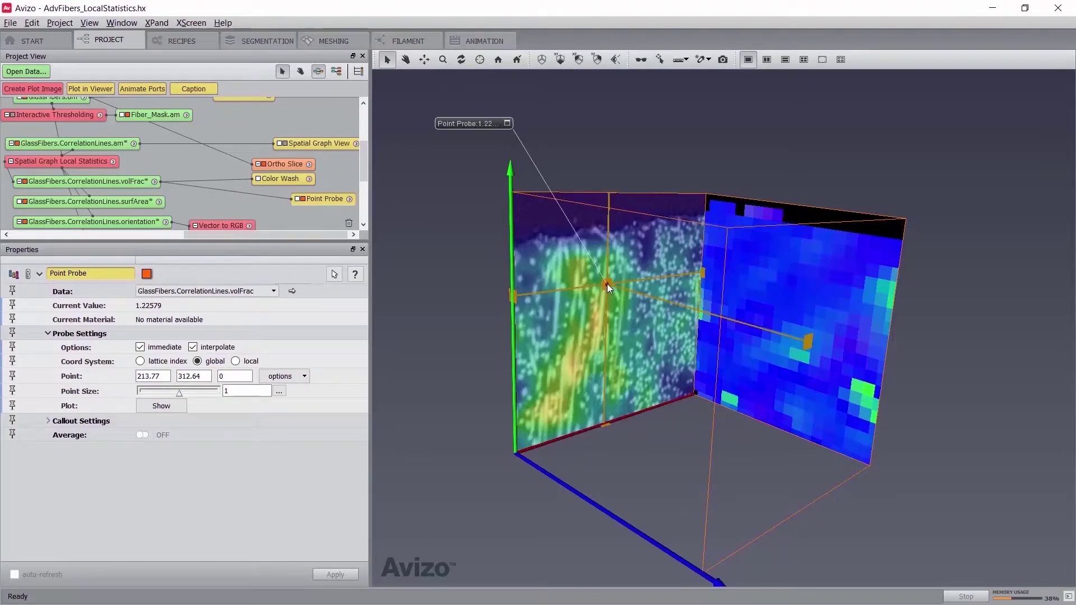
left_click(507, 123)
left_click_drag(509, 156, 557, 140)
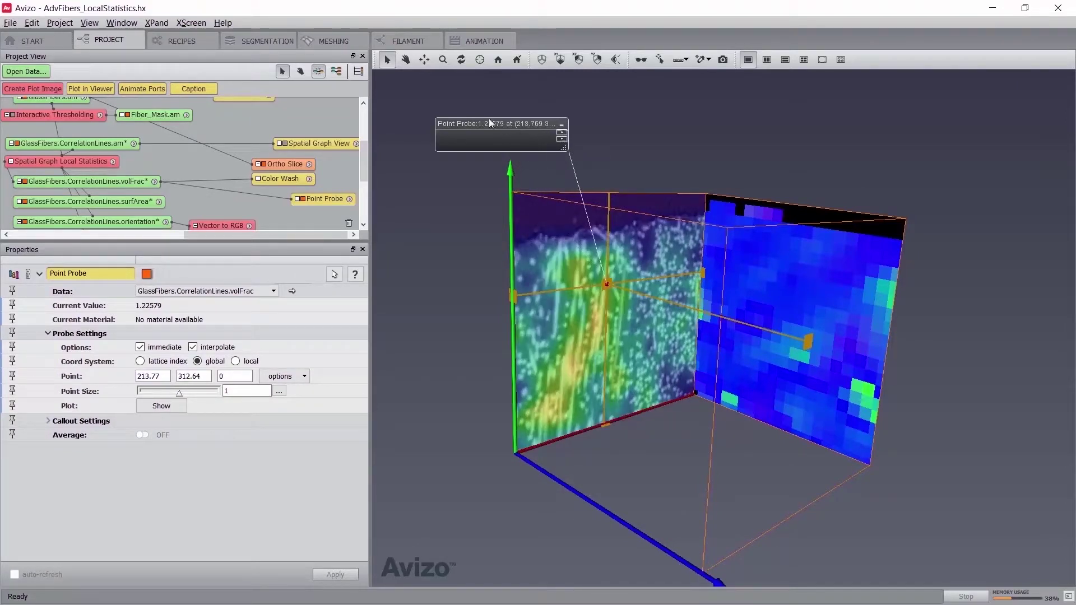
left_click(562, 124)
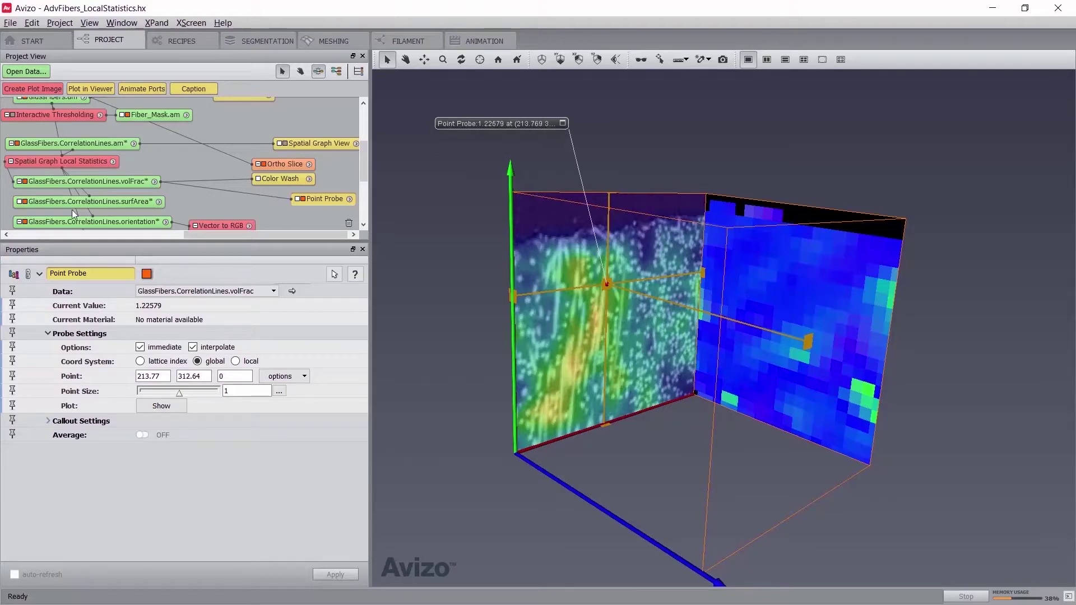
- Check the properties of GlassFibers.am and the volFrac field, set the cylinder section radius to 5, and recompute the local statistics
left_click(116, 183)
left_click(85, 161)
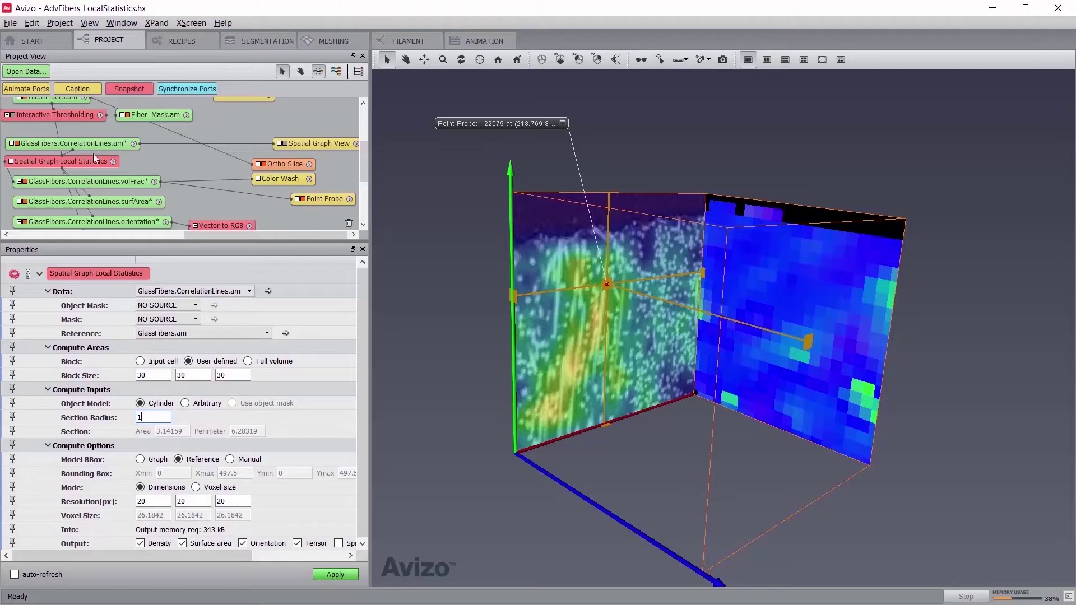
scroll(106, 159, "up", 2)
left_click(53, 143)
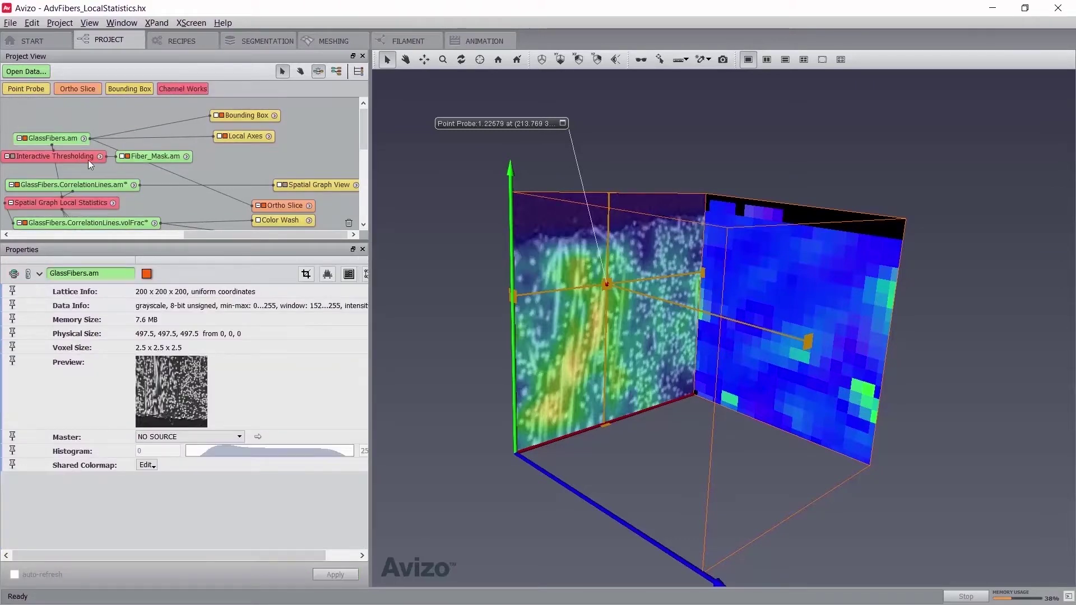
scroll(87, 164, "down", 2)
left_click(102, 180)
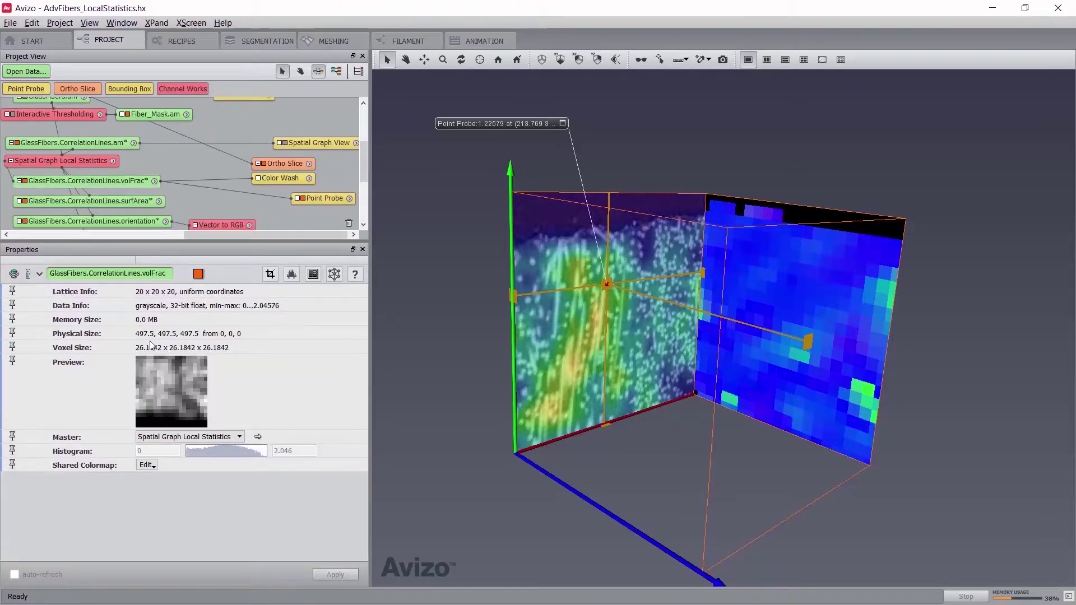
left_click(90, 161)
double_click(153, 417)
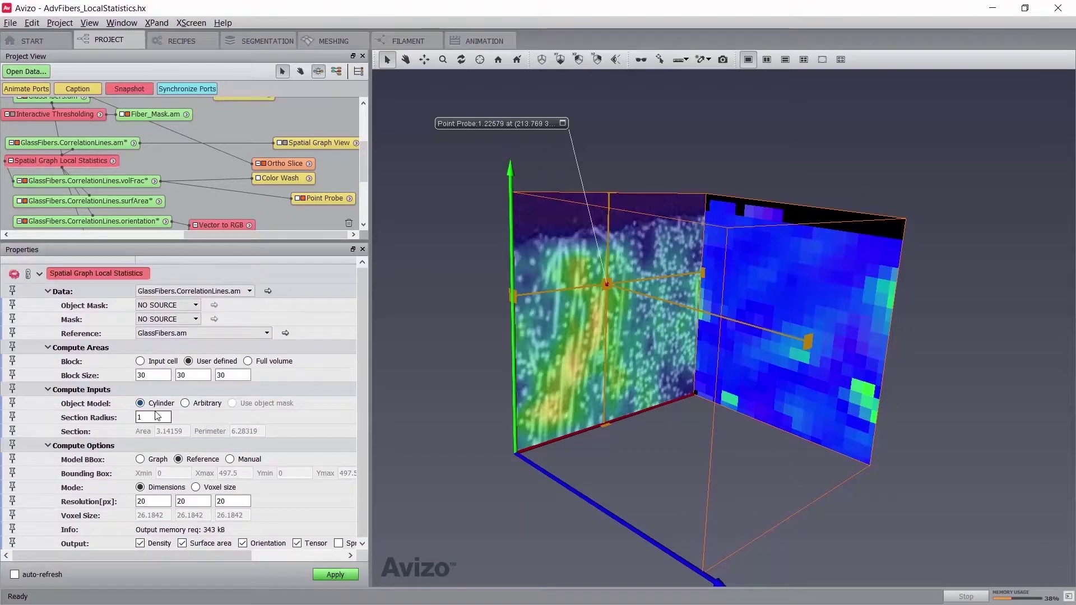
type("5")
left_click(335, 574)
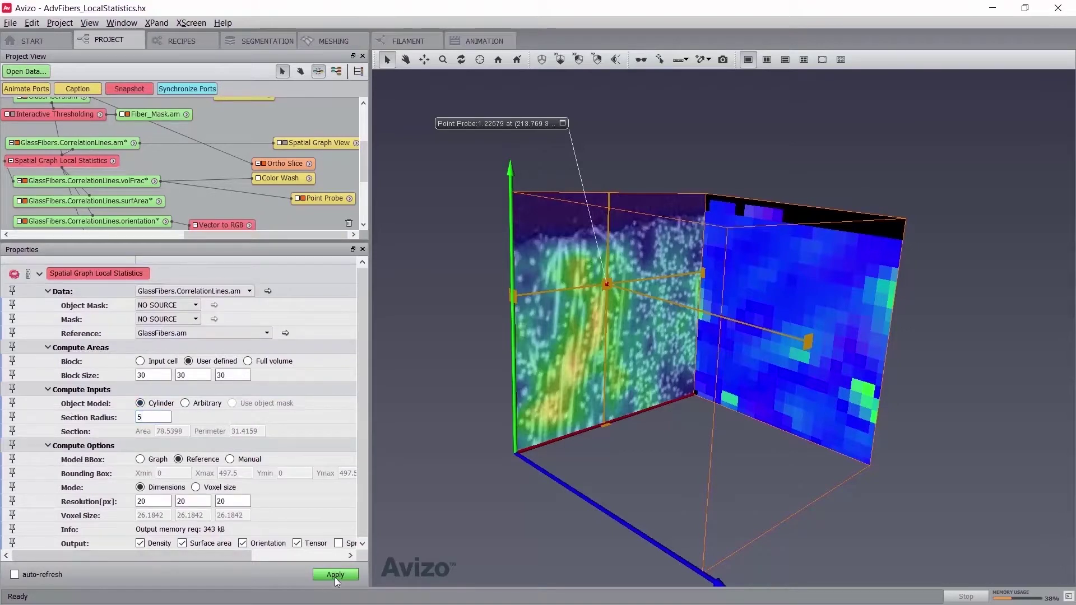
- Raise the Color Wash colormap maximum to about 47.29
left_click(277, 178)
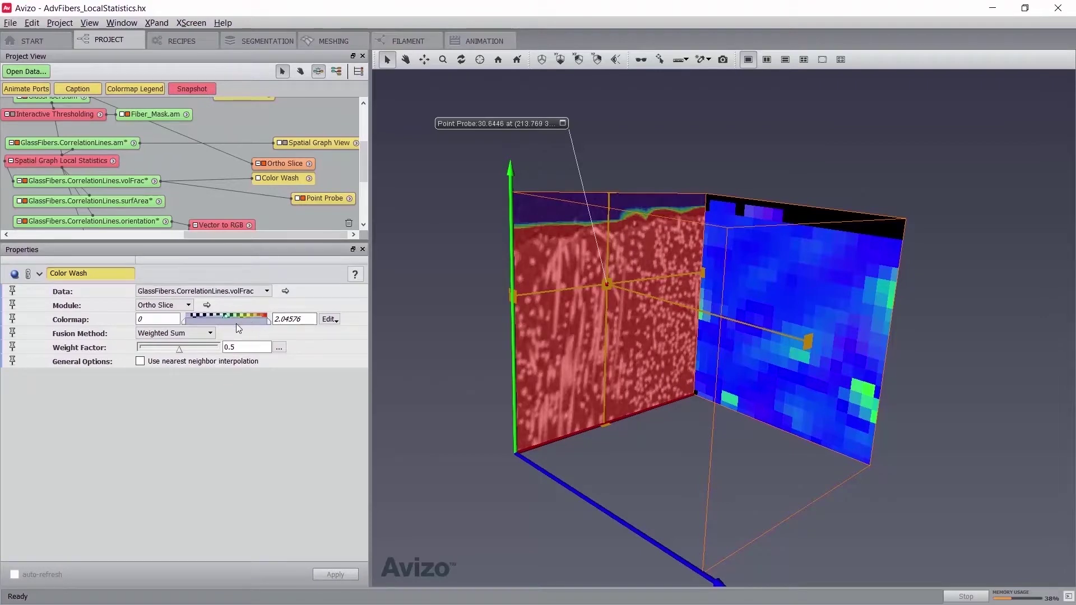
left_click_drag(190, 324, 264, 324)
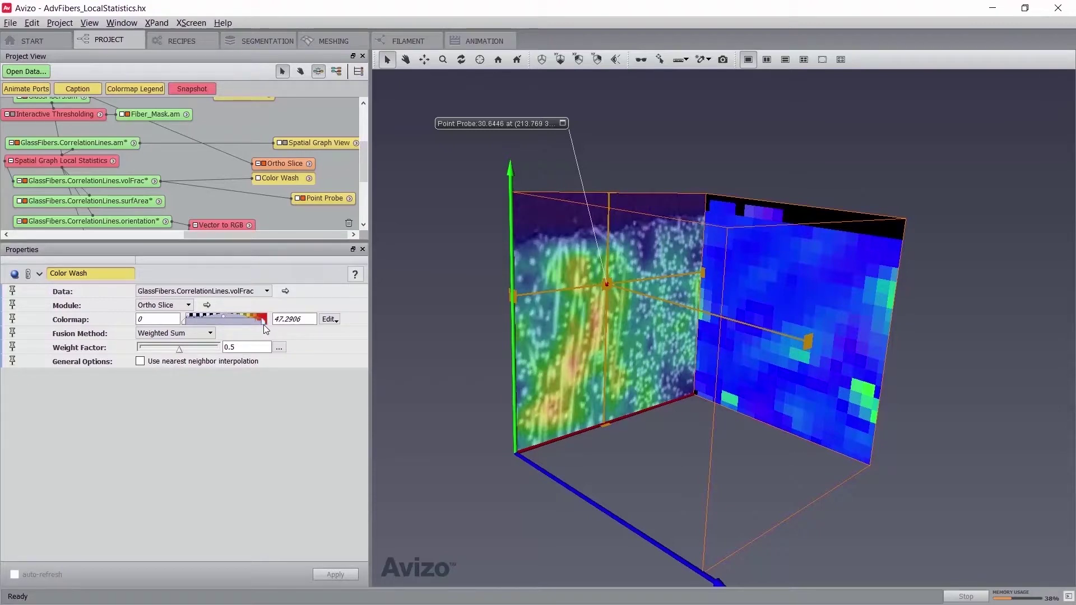
- Switch the object model of Spatial Graph Local Statistics to Arbitrary and back to Cylinder
left_click(315, 197)
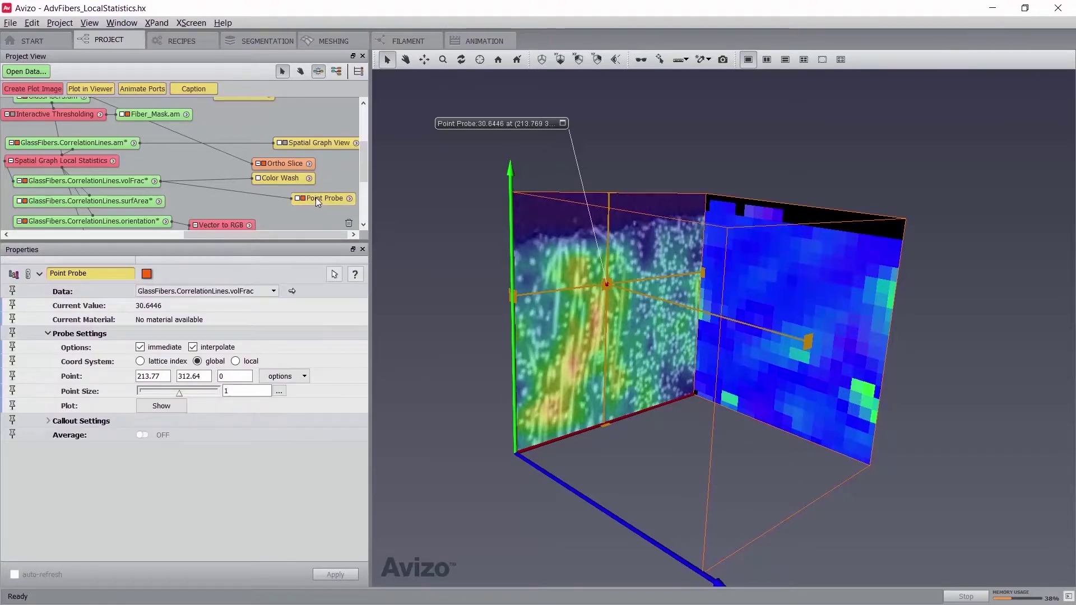
left_click(68, 160)
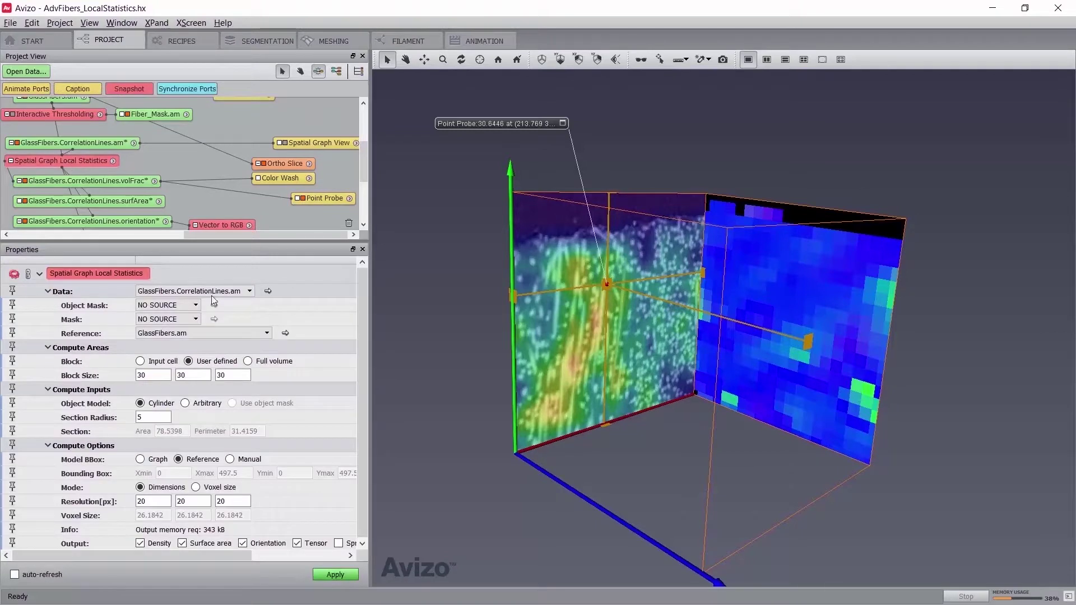
left_click(185, 403)
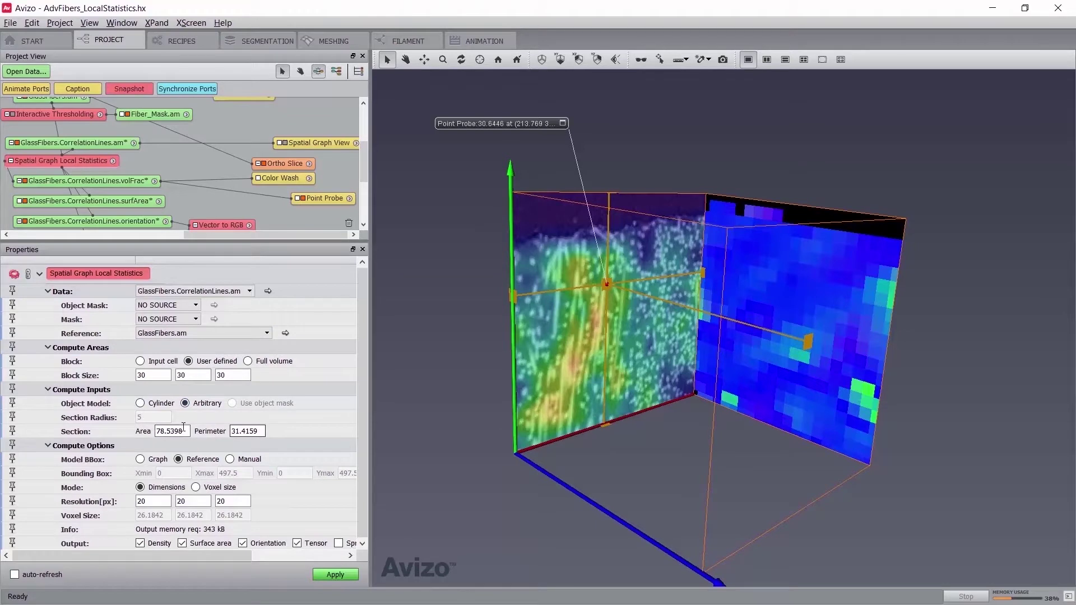
left_click(141, 403)
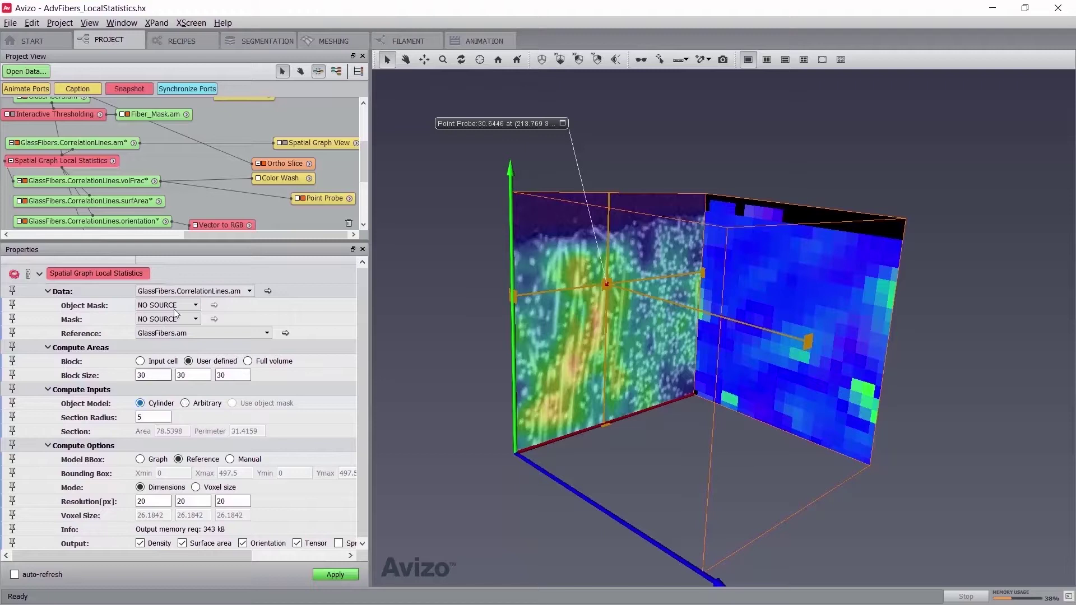
- Recompute the local statistics with Fiber_Mask.am as the object mask, displaying that mask in the Color Wash
left_click(169, 309)
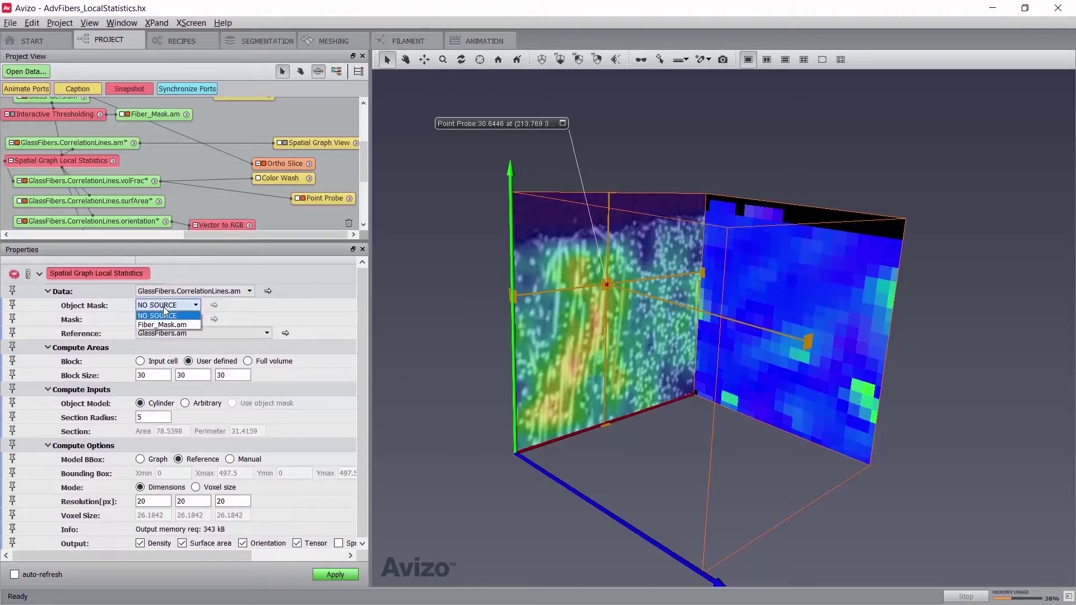
left_click(149, 326)
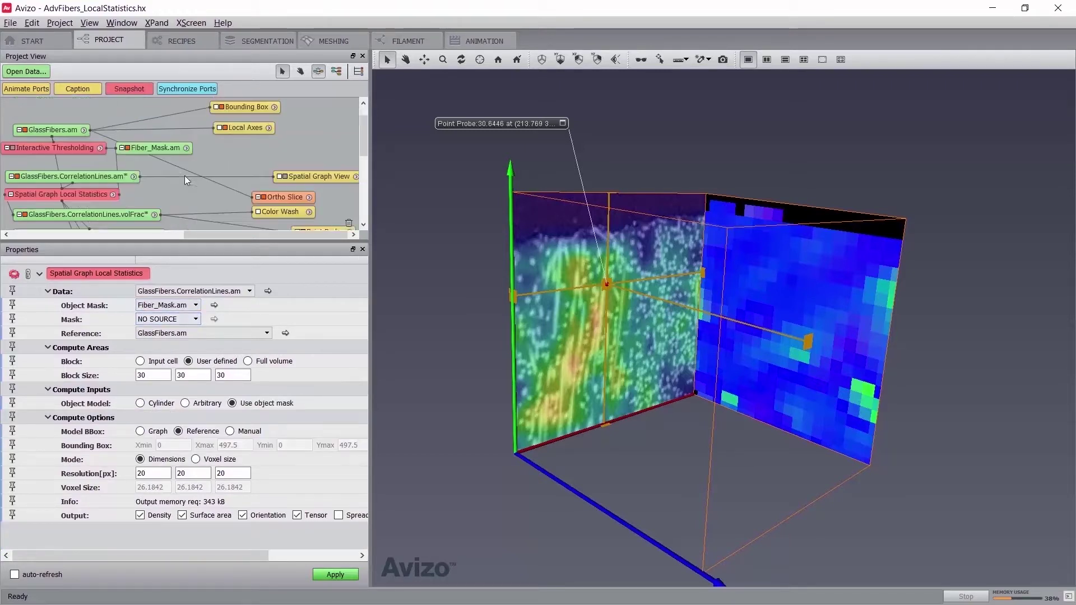
left_click_drag(227, 182, 157, 113)
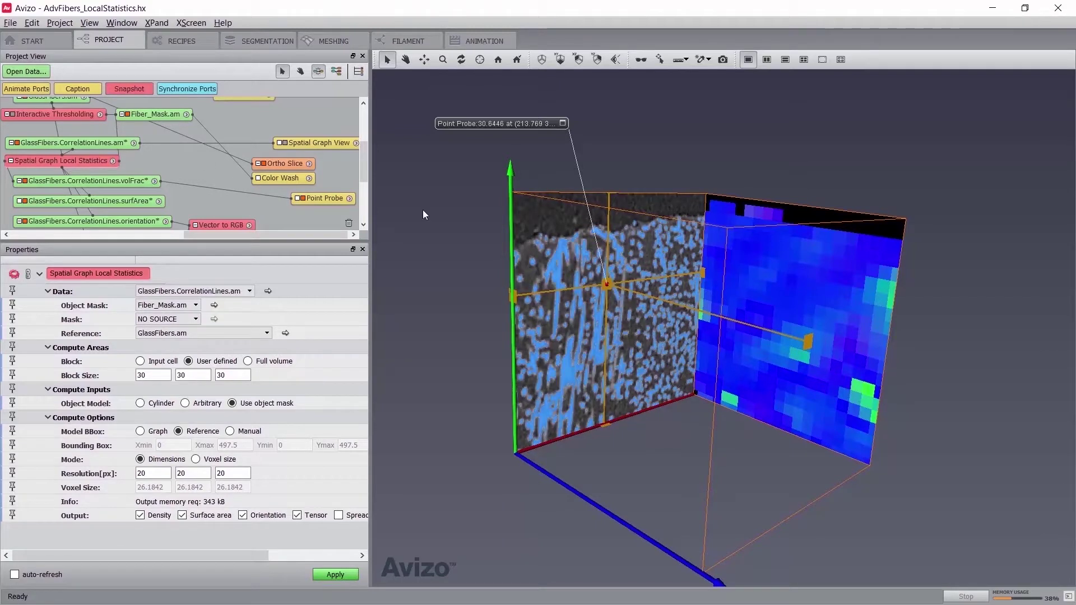
scroll(258, 171, "down", 1)
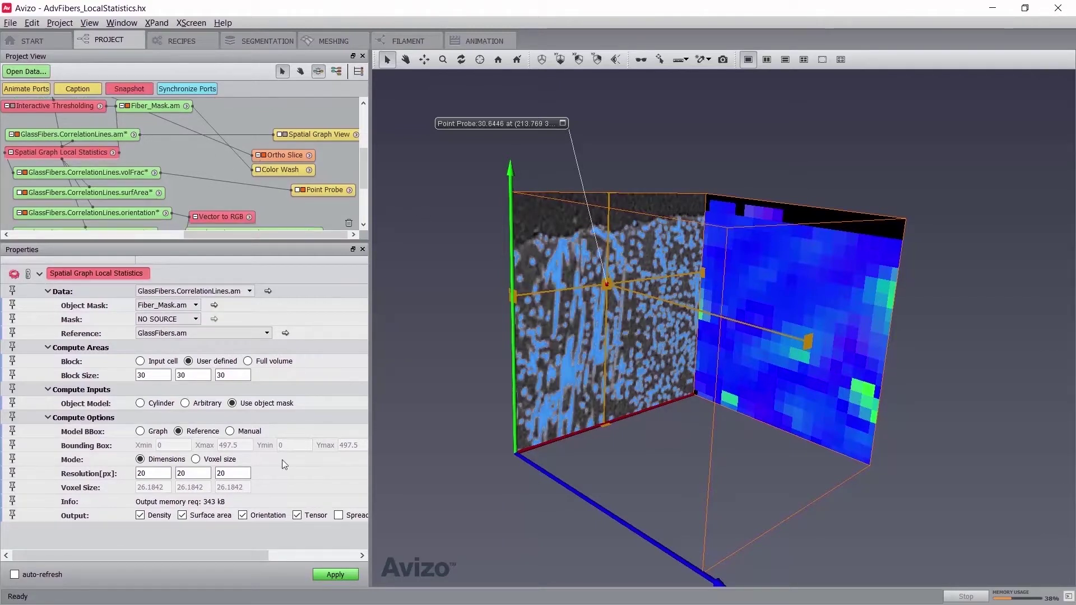
left_click(334, 575)
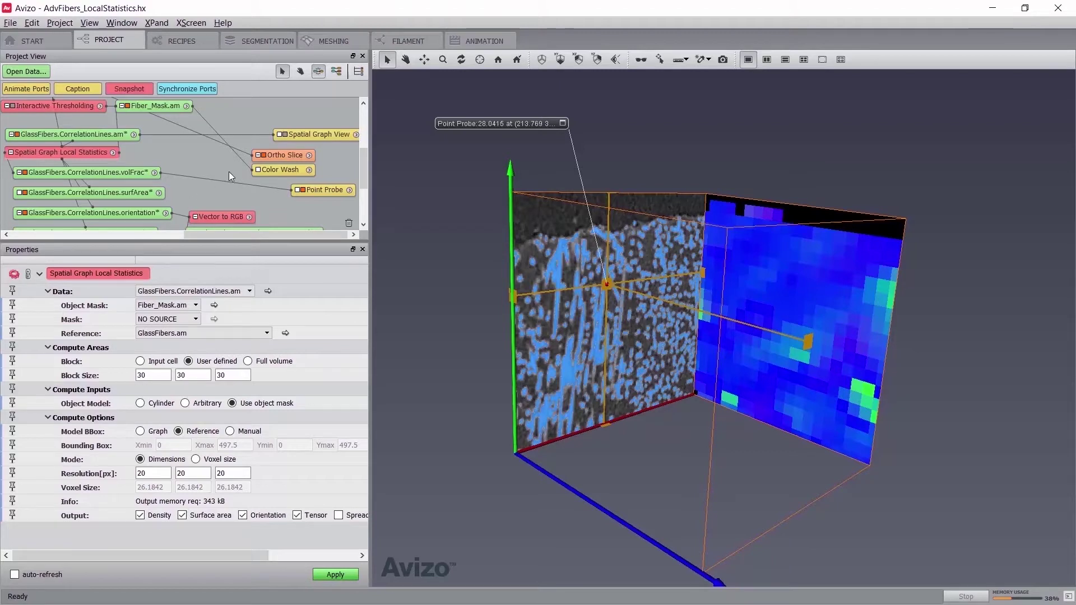
- Reconnect the Color Wash to the GlassFibers.CorrelationLines.volFrac field and set its colormap to physics.icol.am
left_click_drag(110, 173, 257, 170)
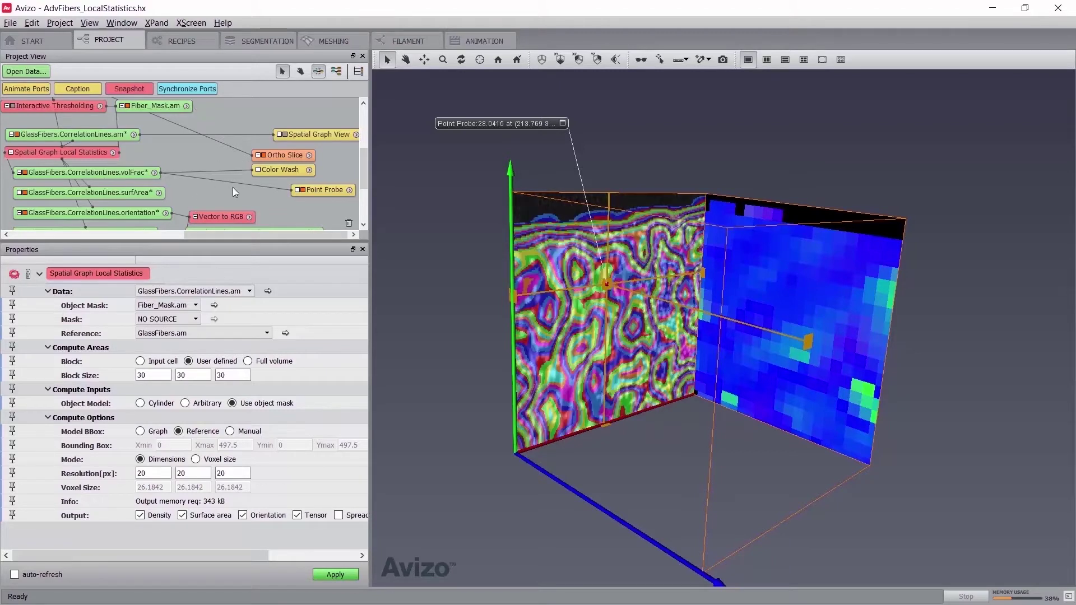
left_click(291, 174)
left_click(329, 319)
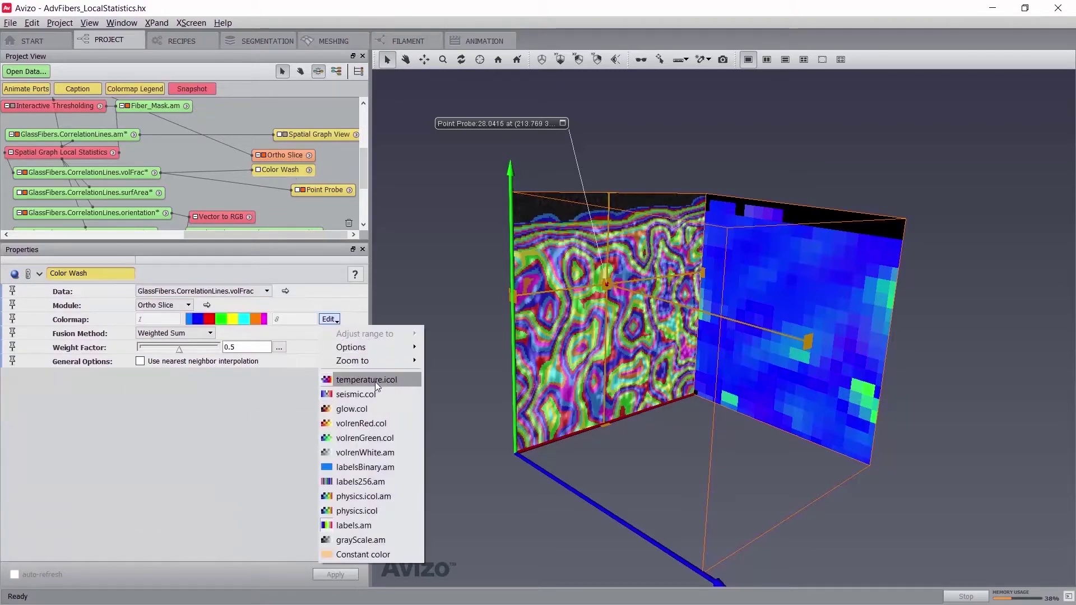
left_click(375, 380)
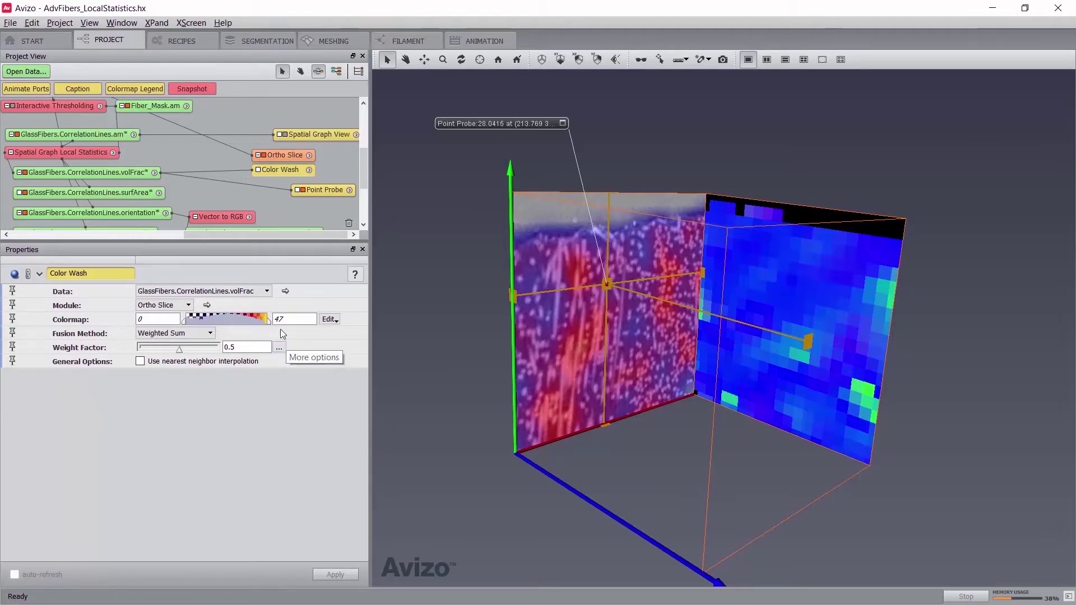
left_click(329, 319)
left_click(352, 501)
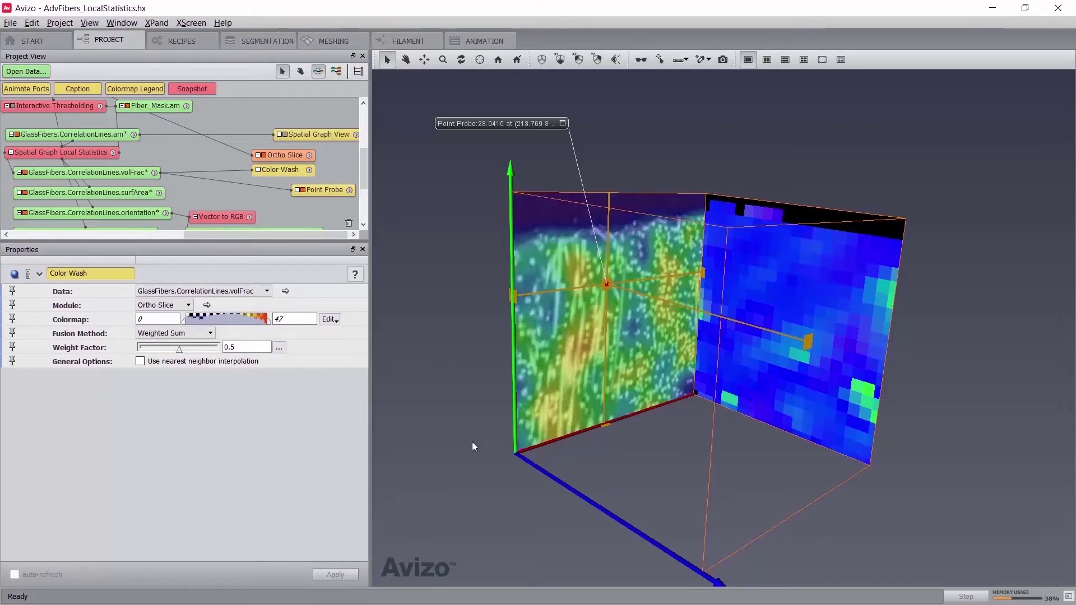
- Move the Point Probe to about (142.35, 351.16, 0) on the slice, check its value, and delete the probe
left_click_drag(805, 337, 782, 323)
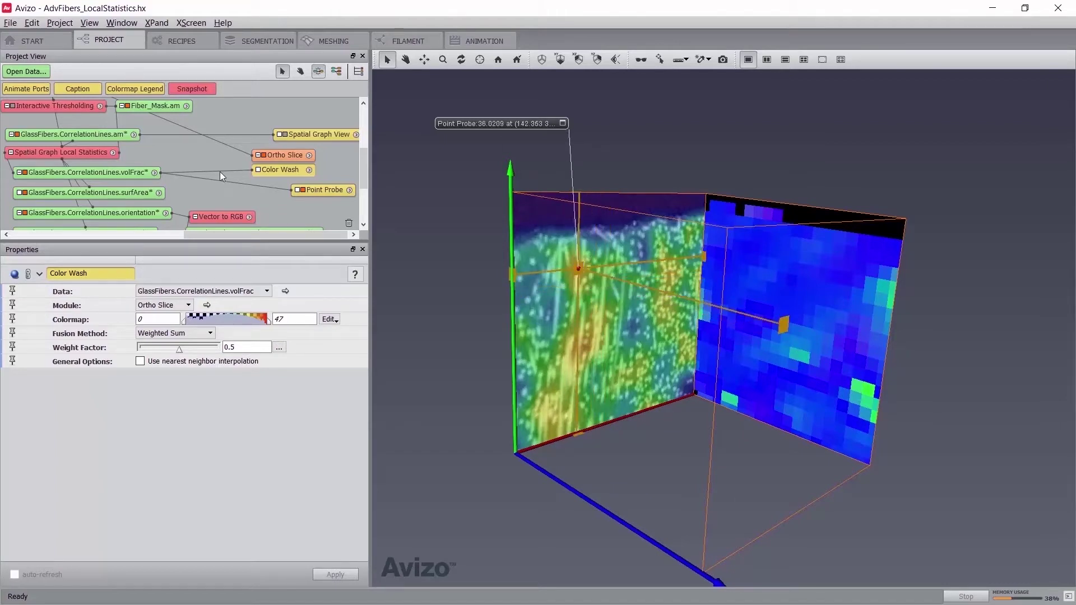
left_click(305, 190)
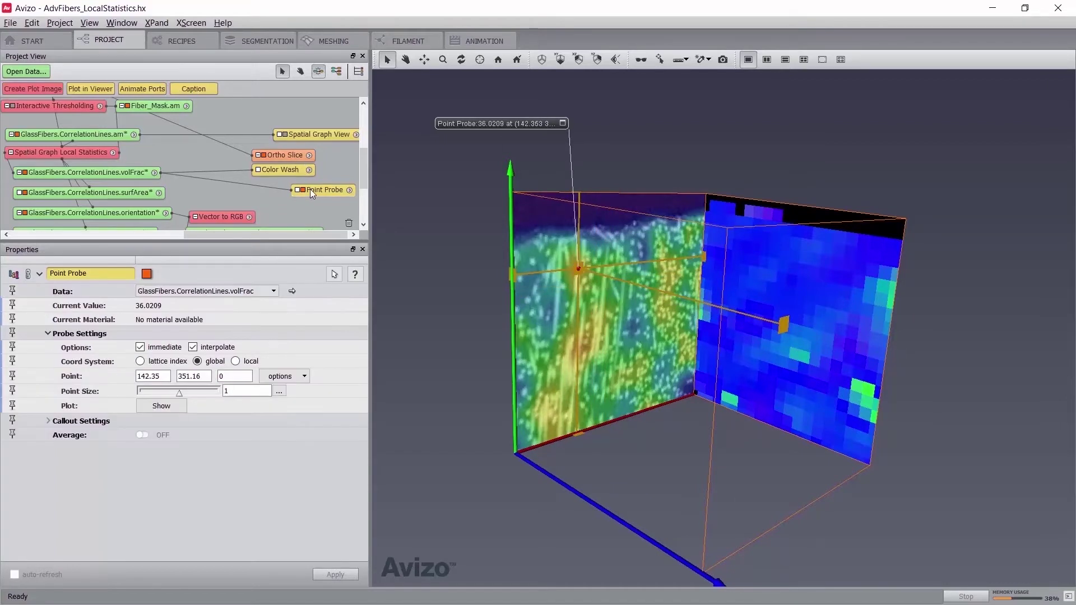
key("Delete")
- Enable nearest neighbor interpolation for the Color Wash and inspect the blocks along the upper boundary of the fibers
left_click(290, 173)
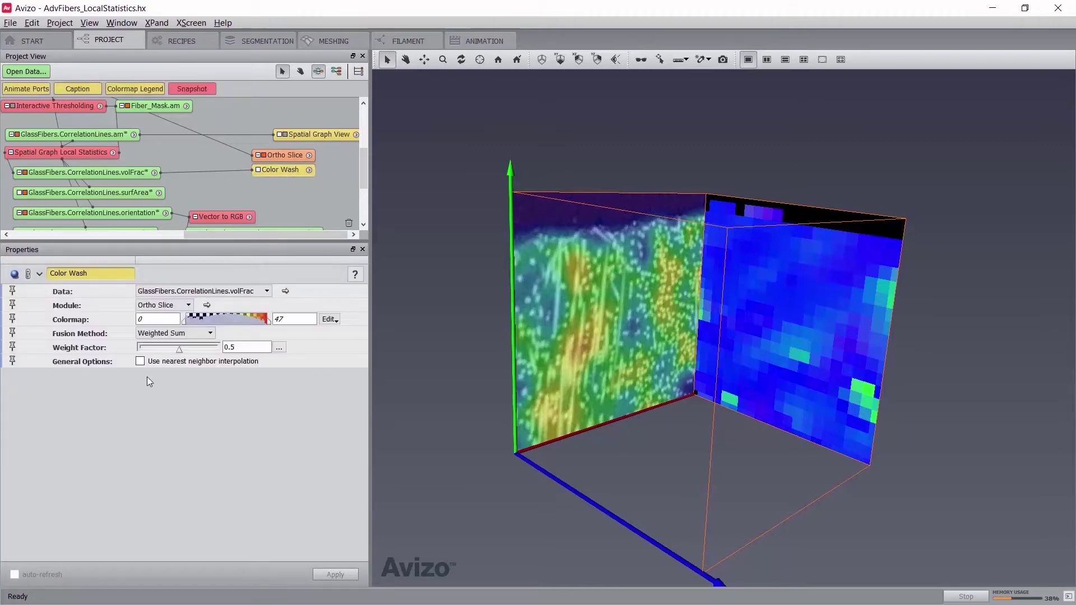
left_click(406, 60)
scroll(616, 336, "up", 5)
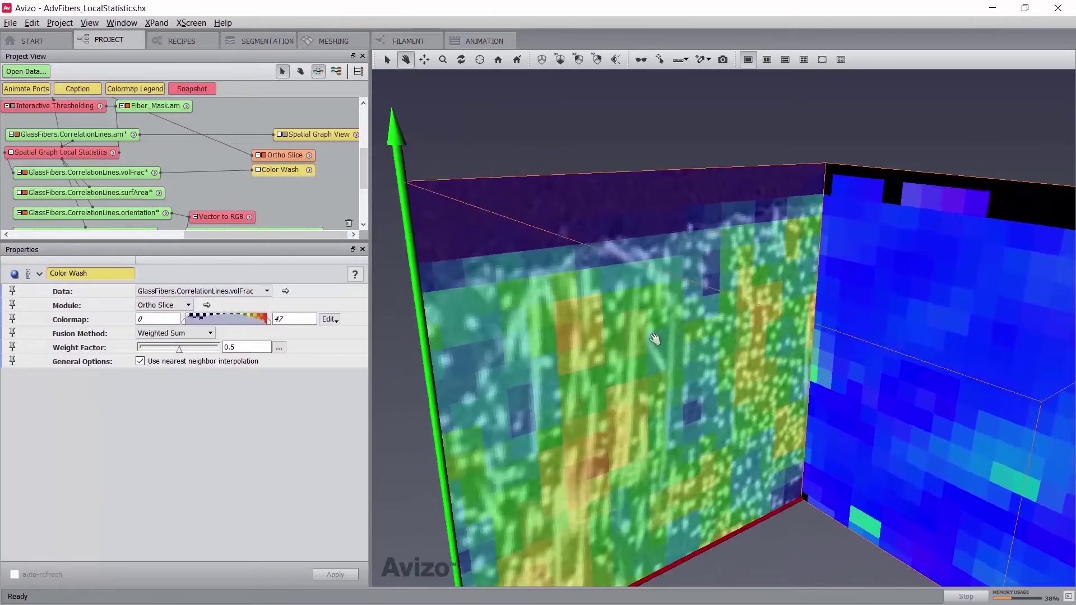
middle_click_drag(215, 173, 217, 196)
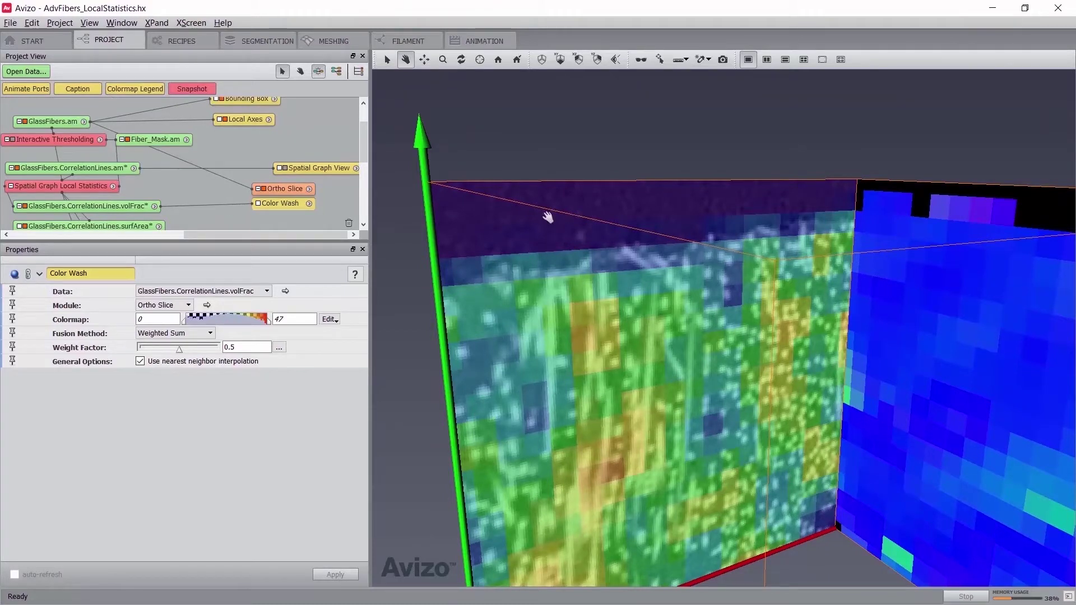
scroll(768, 236, "up", 5)
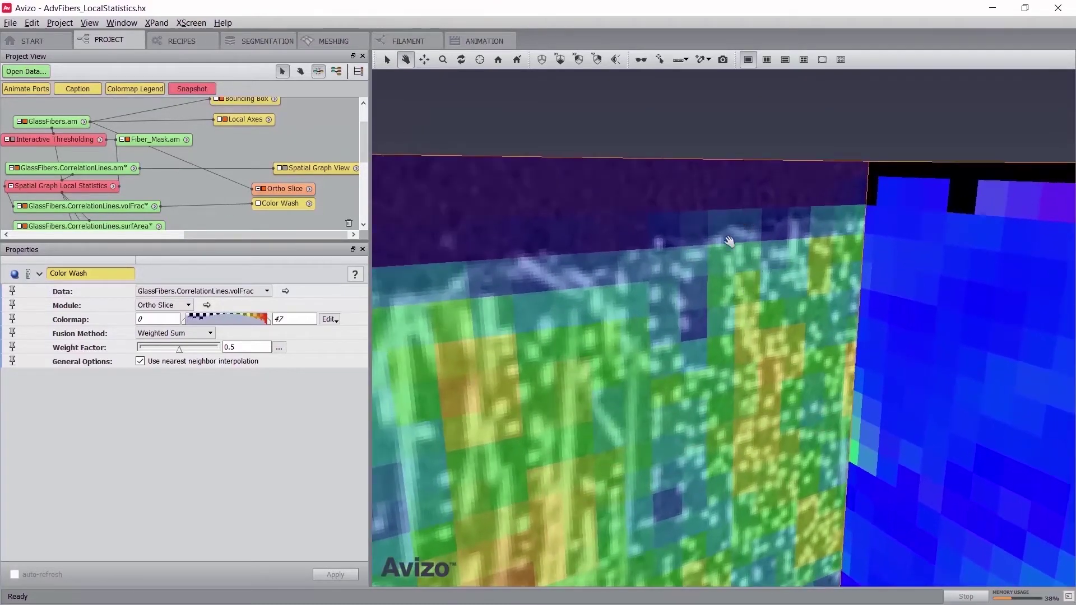
- Connect the Color Wash to Fiber_Mask.am and examine the mask along the upper boundary of the fibers
left_click_drag(211, 205, 170, 143)
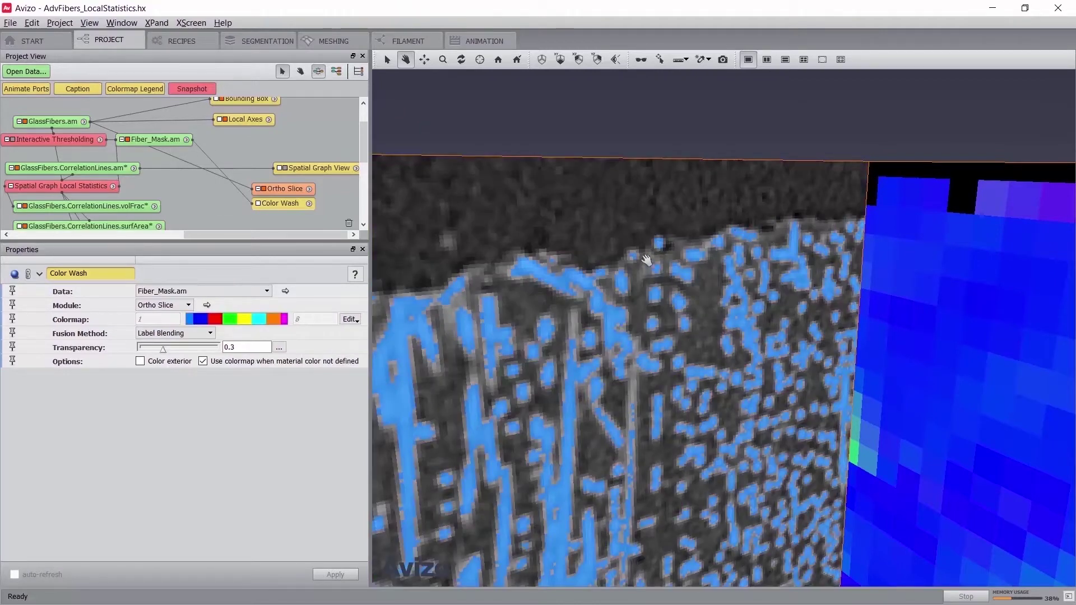
scroll(672, 311, "up", 2)
scroll(672, 311, "down", 3)
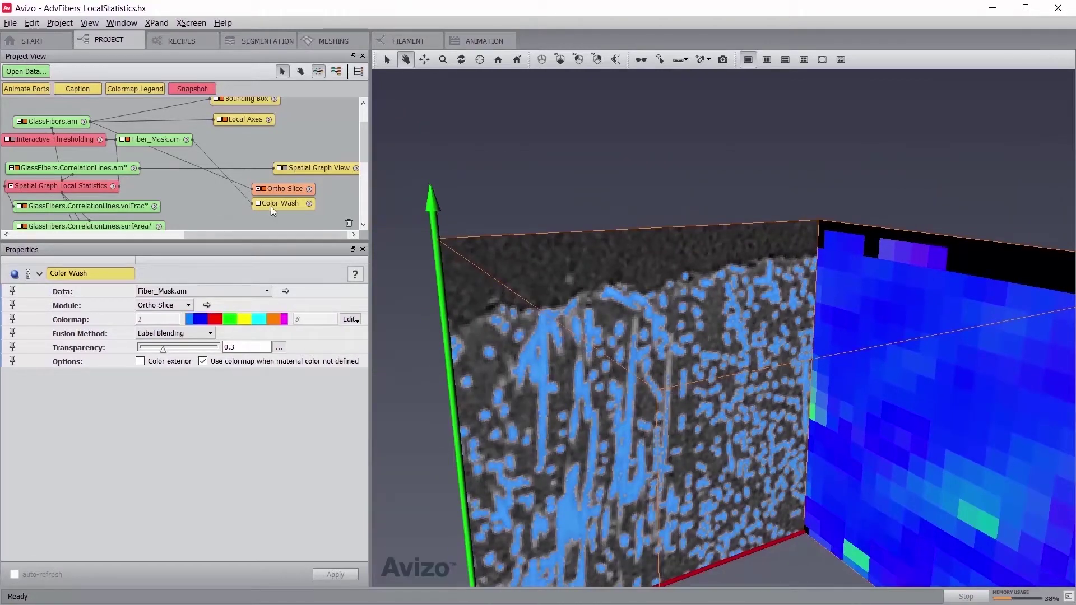
- Attach a Closing module to Fiber_Mask.am and place it below the tensor field in the project graph
left_click(166, 140)
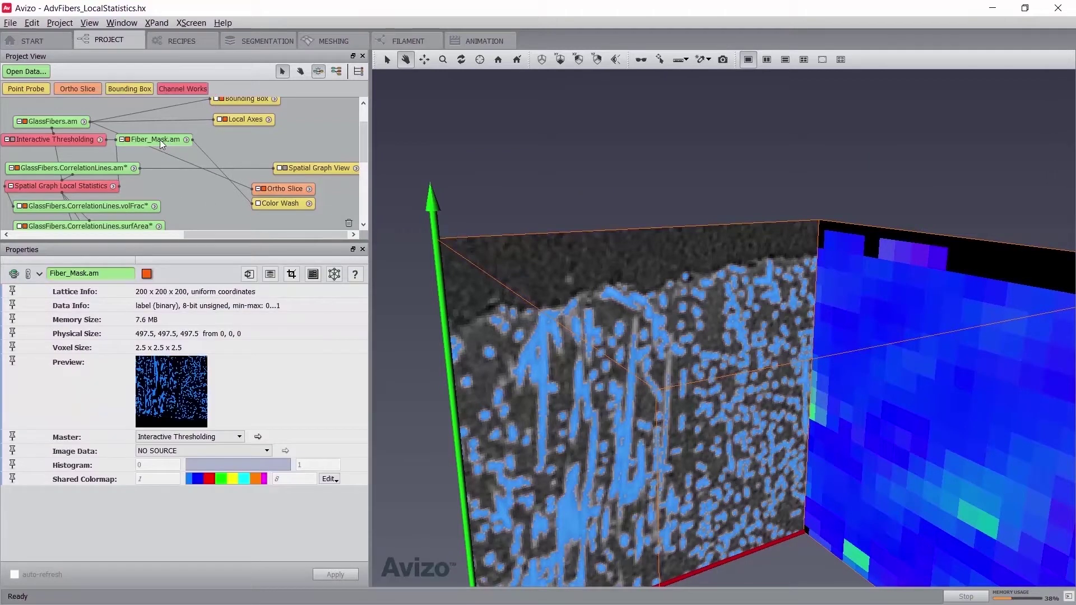
right_click(160, 140)
type("closi")
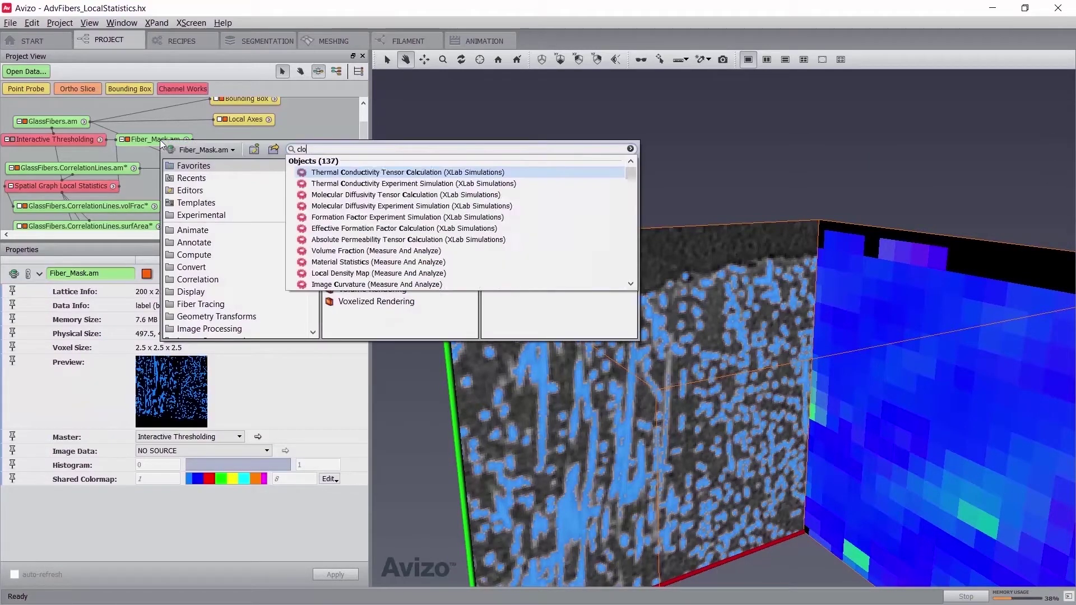
key("Down")
key("Down")
key("Return")
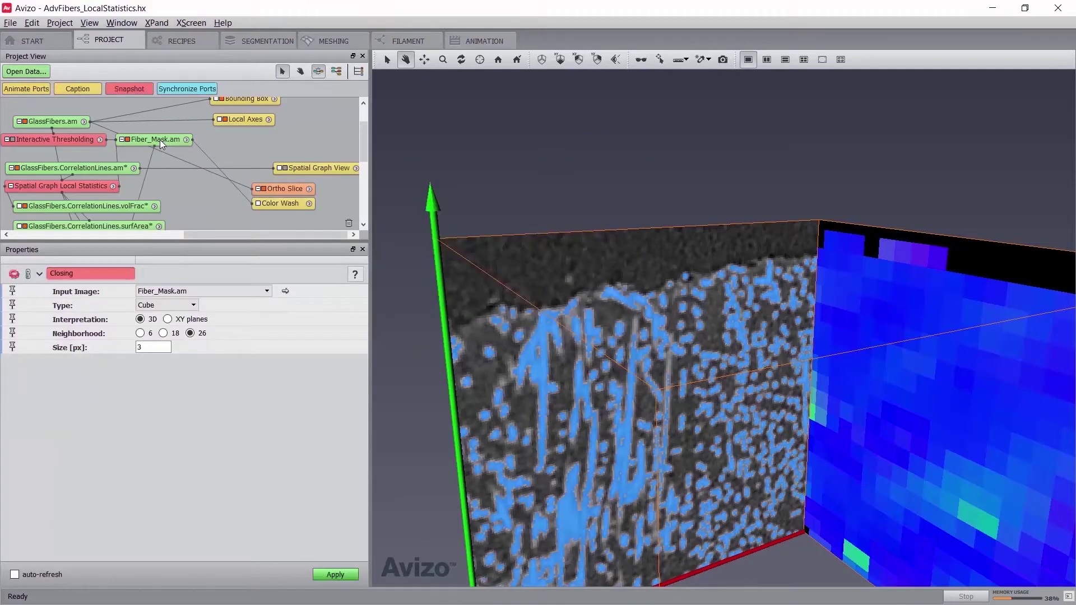
scroll(174, 162, "down", 3)
left_click_drag(118, 216, 41, 206)
- Run the Closing with type Ball, size 12 px and Faster precision, and place the resulting mask beside the module
left_click(152, 304)
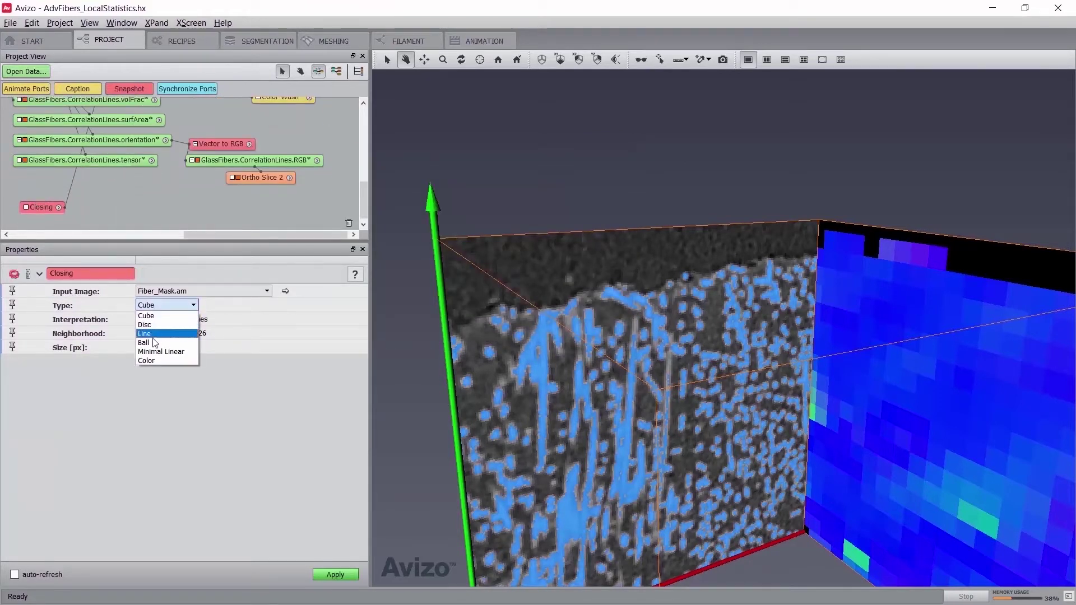
left_click(150, 327)
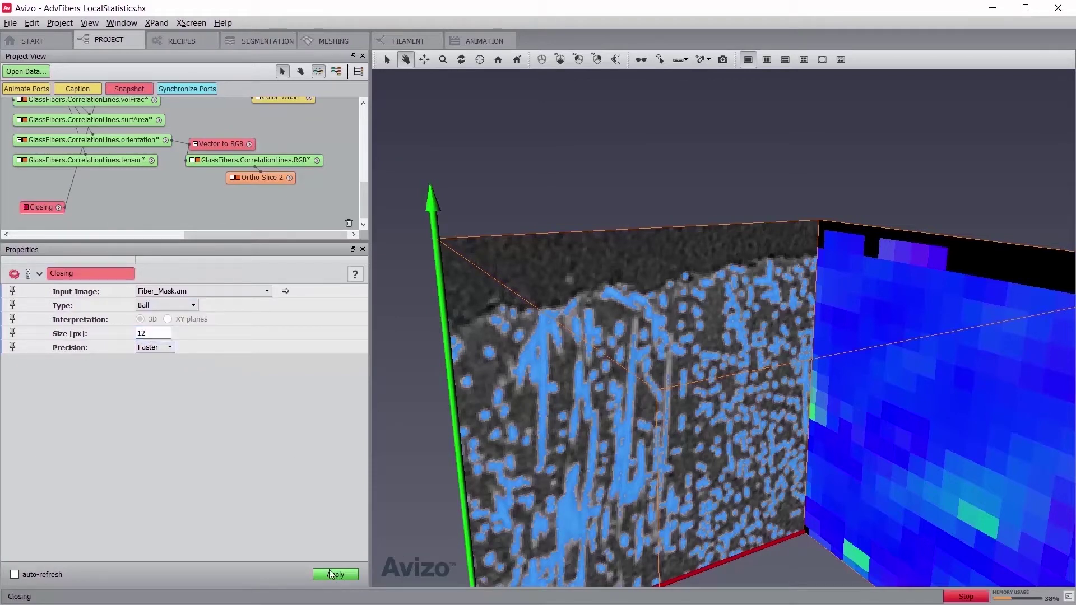
left_click_drag(64, 224, 127, 205)
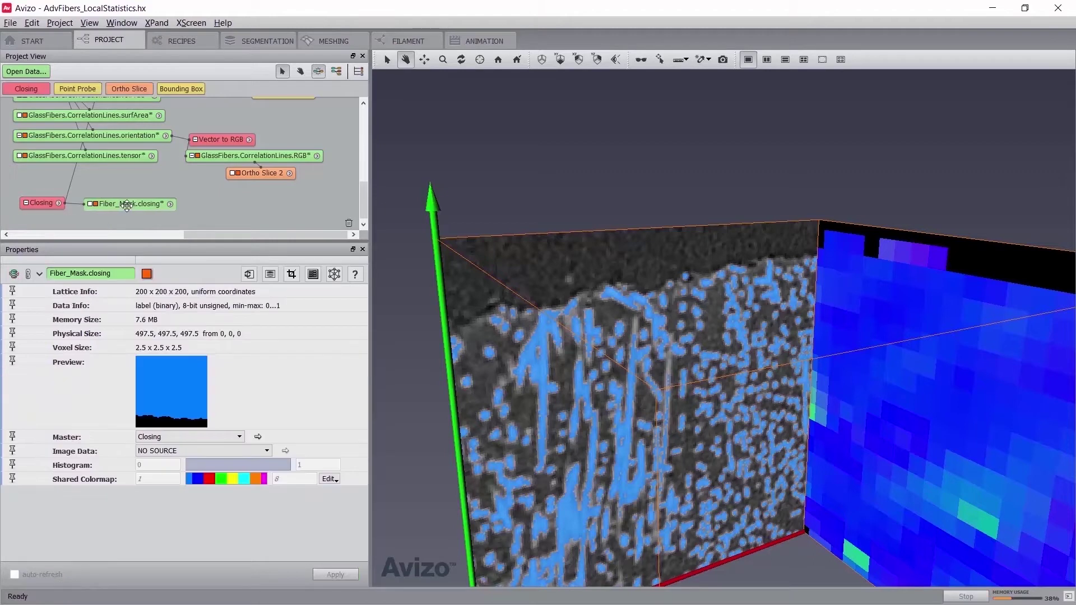
- Connect the Color Wash to Fiber_Mask.closing to display the closed mask on the slice
scroll(144, 207, "up", 5)
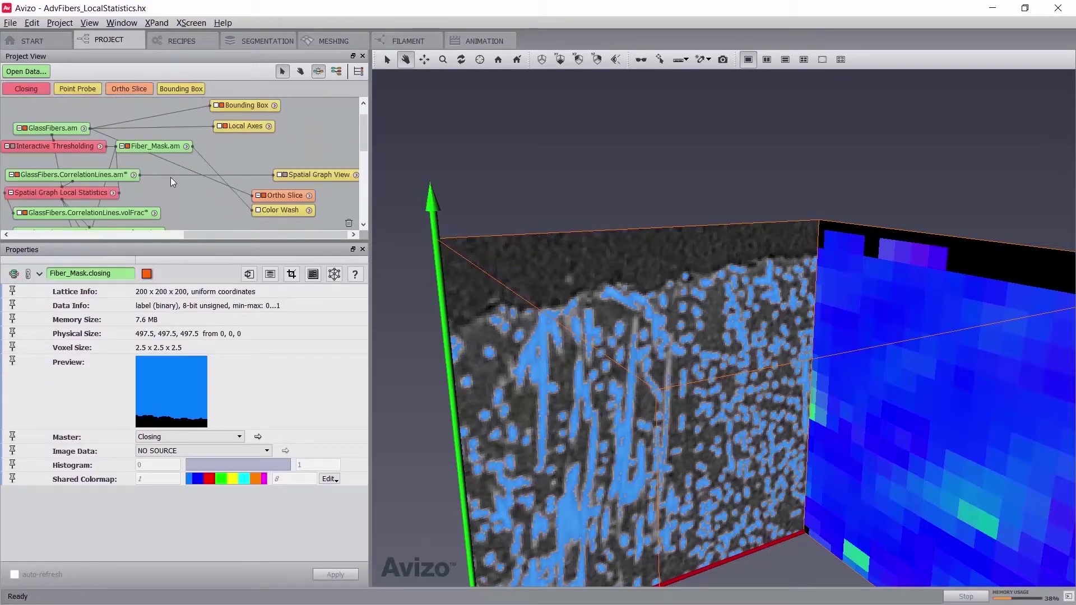
scroll(246, 199, "down", 5)
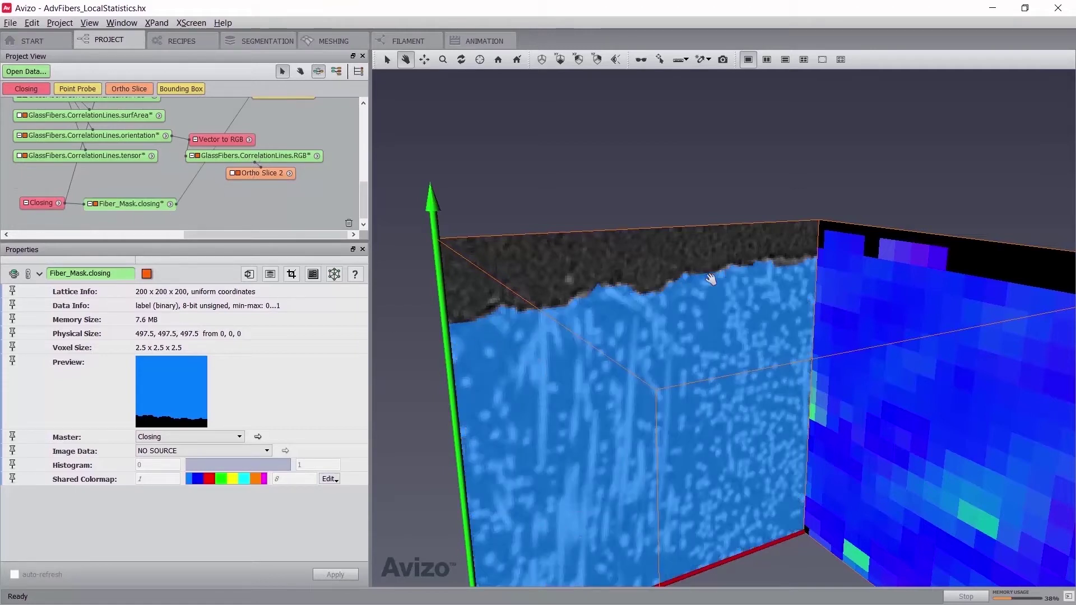
scroll(209, 204, "up", 1)
- Set the Mask of Spatial Graph Local Statistics to Fiber_Mask.closing and recompute the statistics
scroll(147, 191, "up", 3)
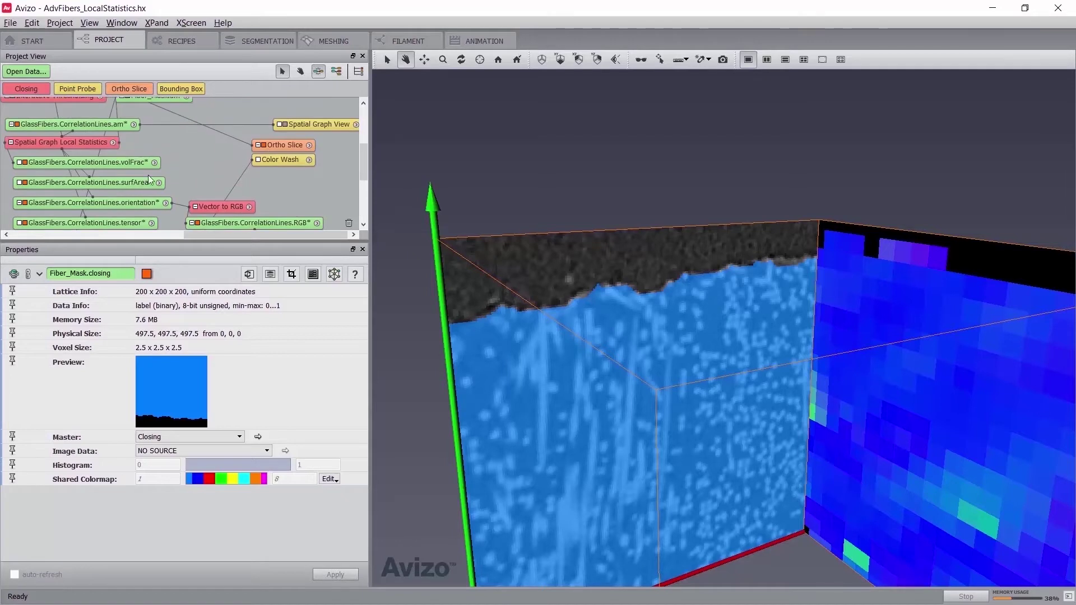
left_click(81, 143)
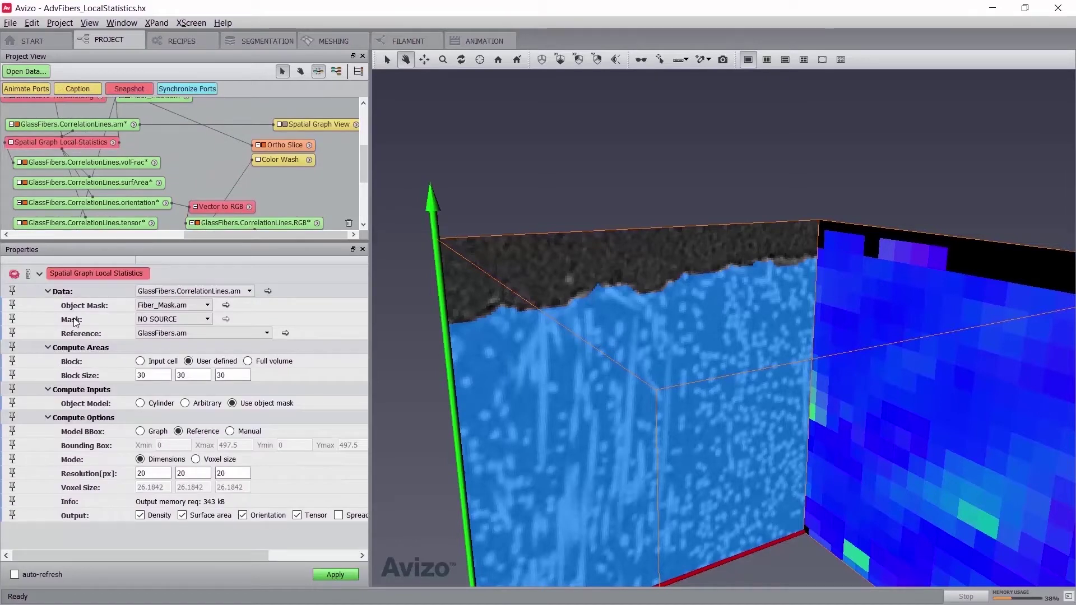
left_click(145, 320)
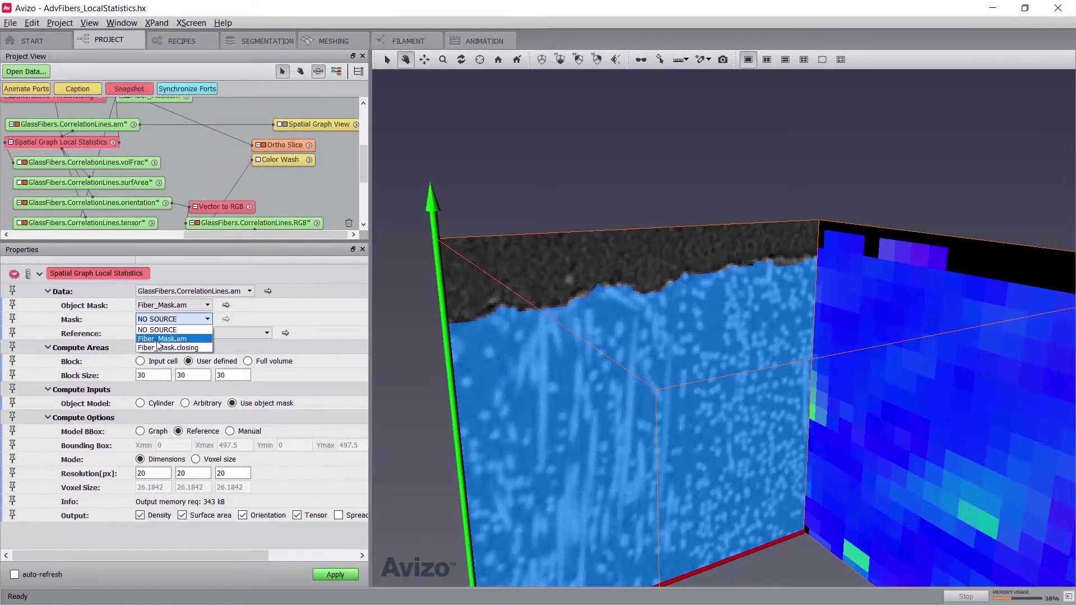
left_click(185, 348)
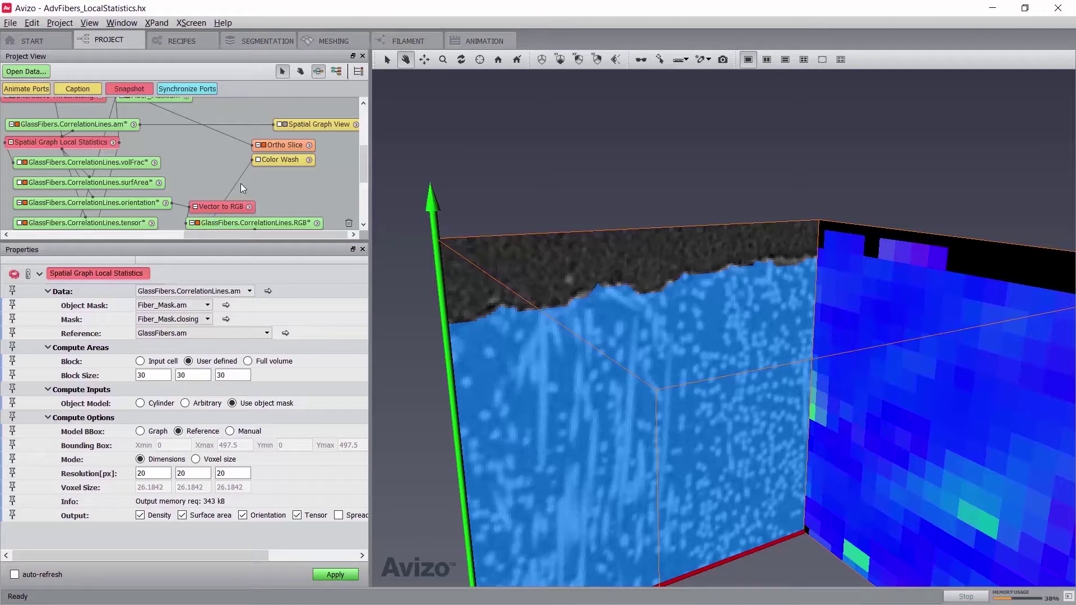
- Connect the Color Wash to GlassFibers.CorrelationLines.volFrac and replace its label colormap with a blue-red-yellow one ranging from 0 to 47
left_click_drag(236, 182, 109, 161)
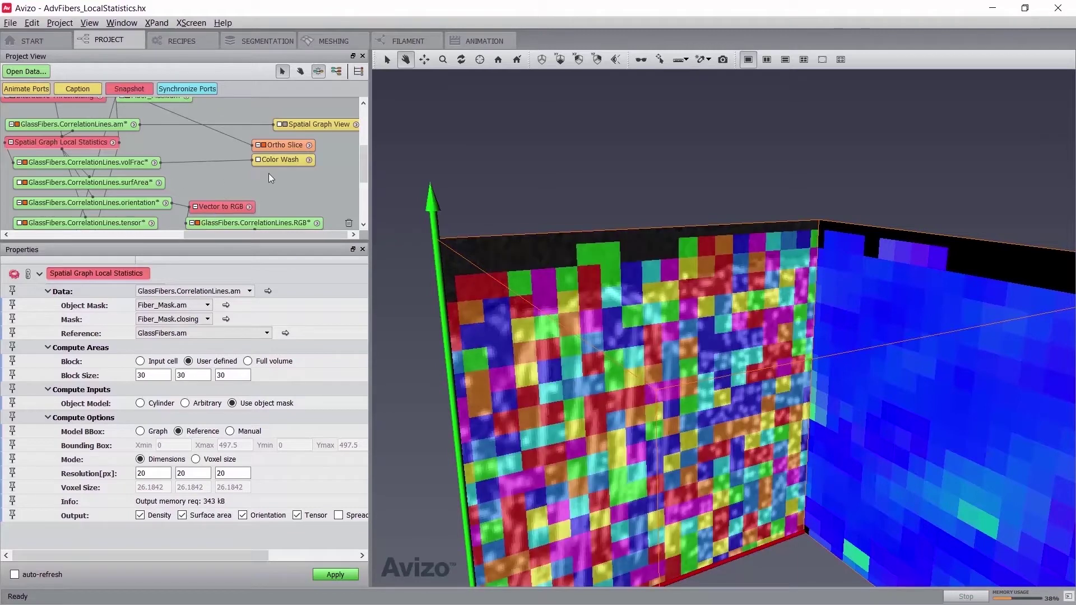
left_click(276, 159)
left_click(330, 319)
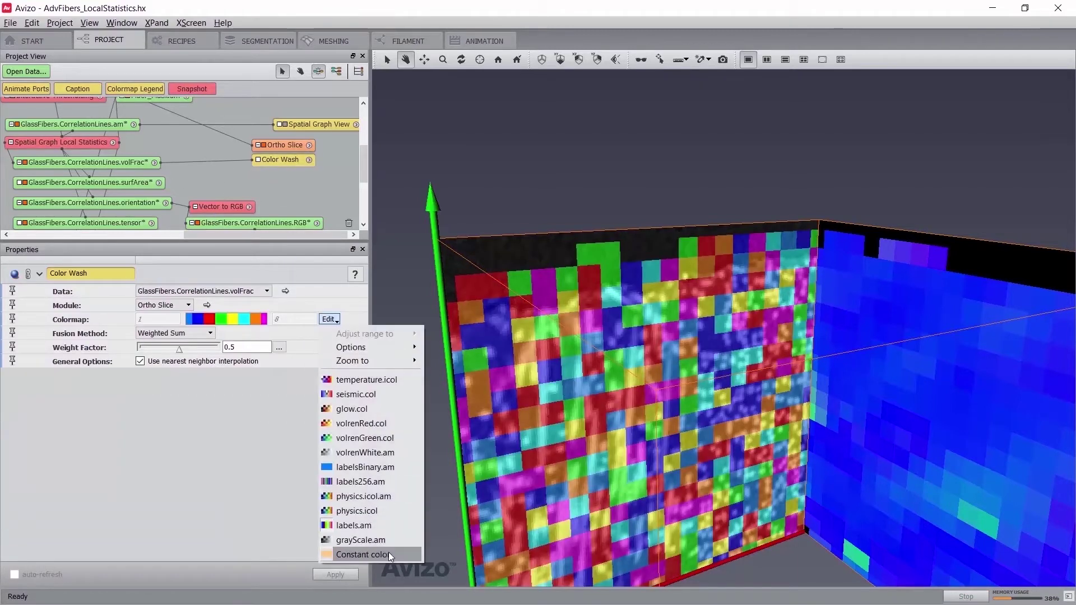
left_click(360, 407)
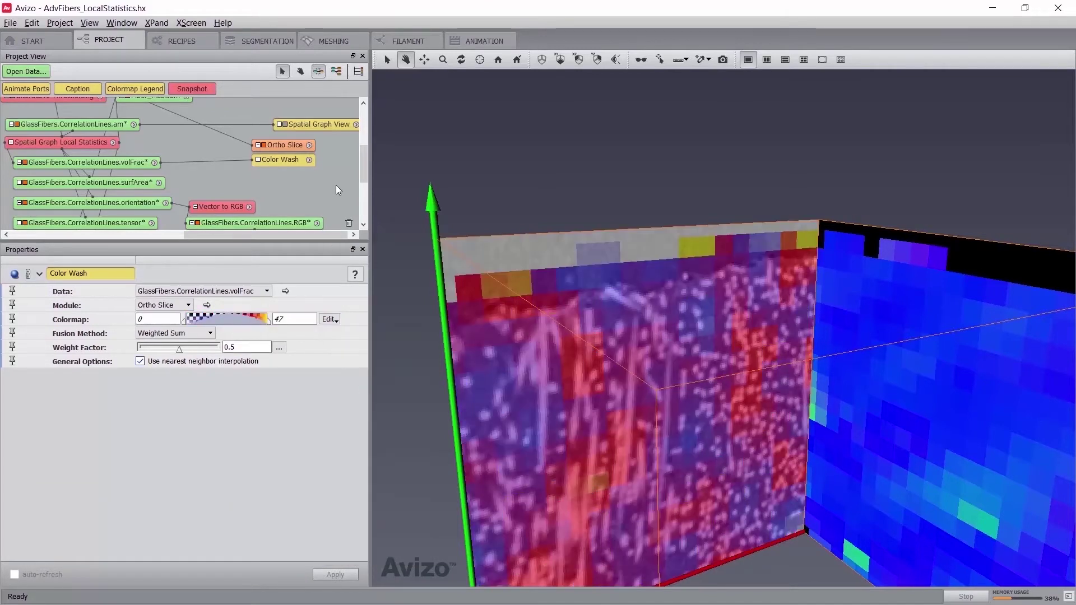
mouse_move(648, 283)
left_mouse_down()
mouse_move(667, 269)
mouse_move(633, 277)
left_mouse_up()
scroll(244, 178, "down", 2)
scroll(102, 190, "up", 2)
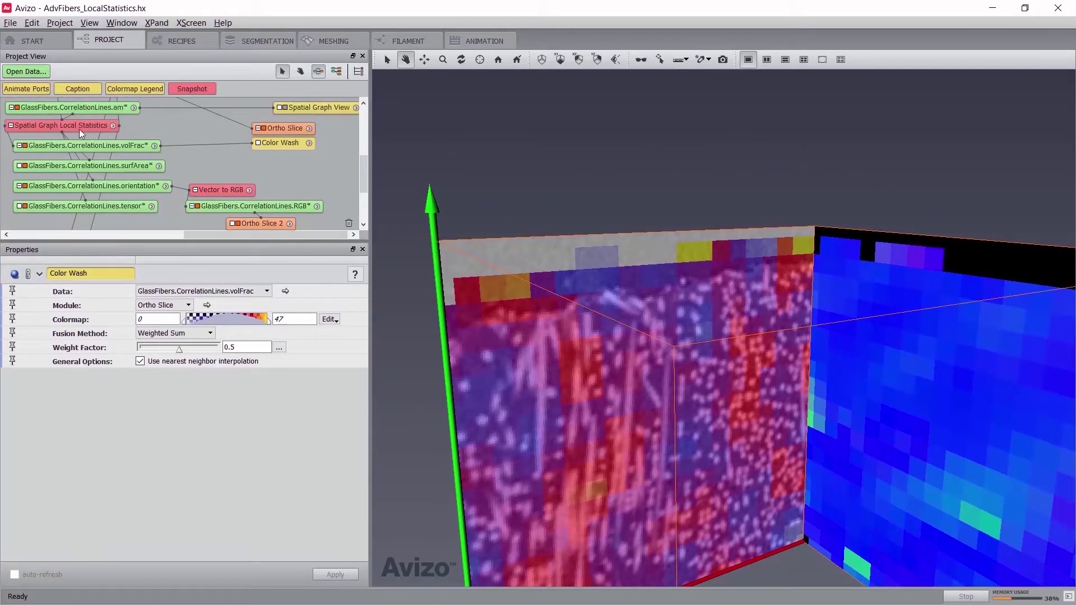
- Enable the Spreadsheet output of Spatial Graph Local Statistics, recompute, and show GlassFibers.CorrelationLines.spreadsheet as a table
left_click(79, 127)
left_click(339, 516)
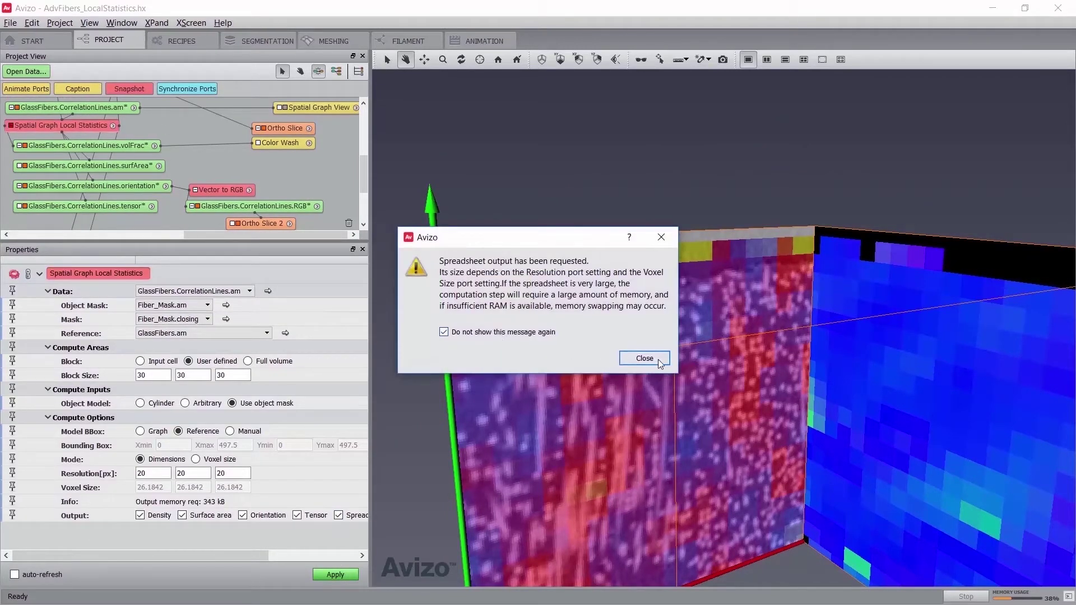
left_click(659, 360)
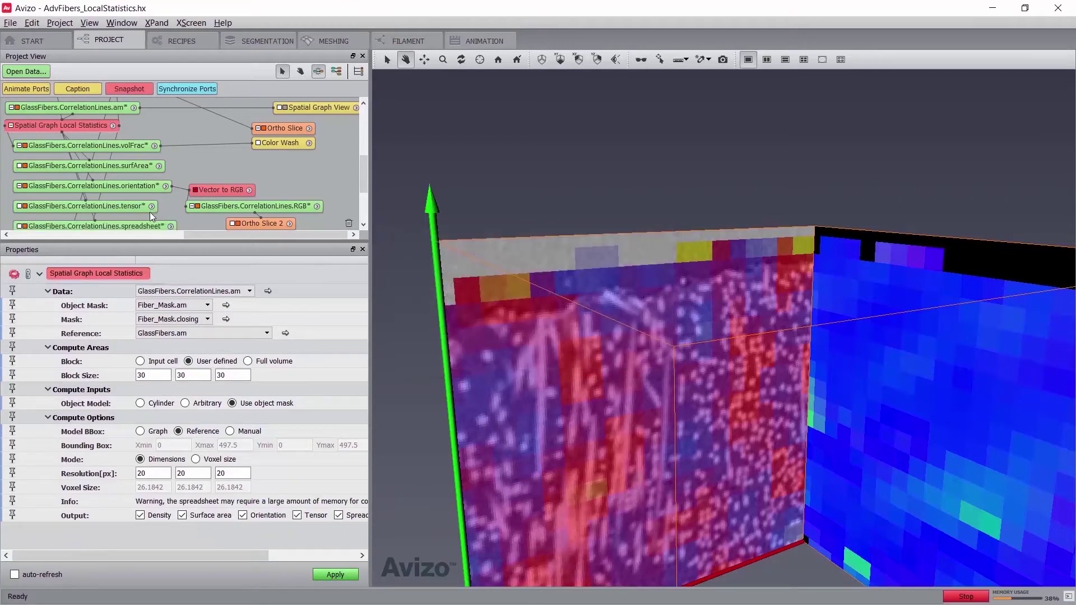
scroll(149, 212, "down", 2)
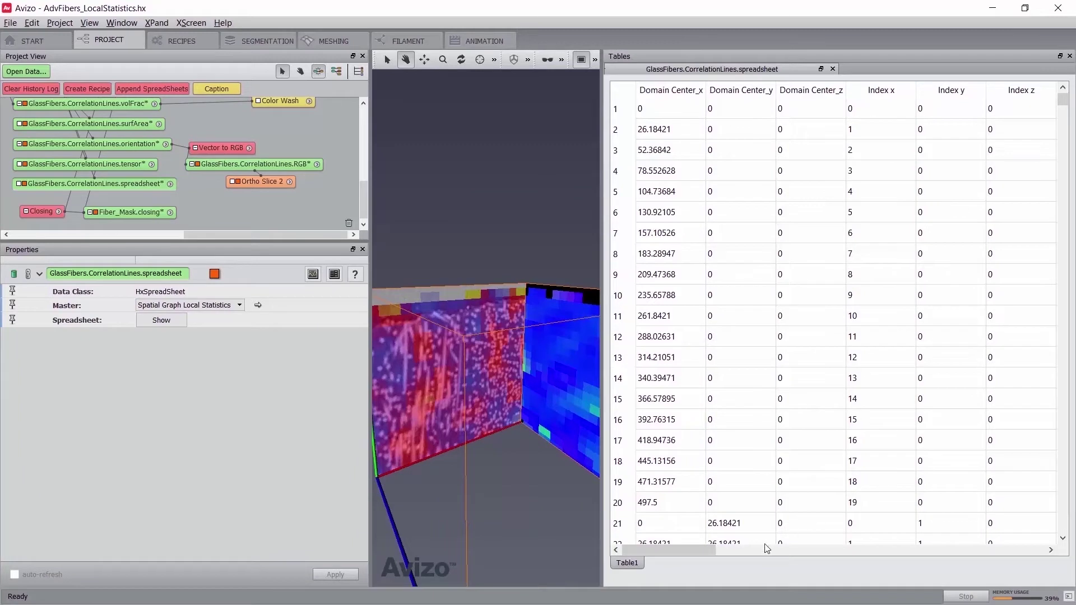
- Sort the spreadsheet by the Masked Domain Volume column in descending order
left_click(767, 548)
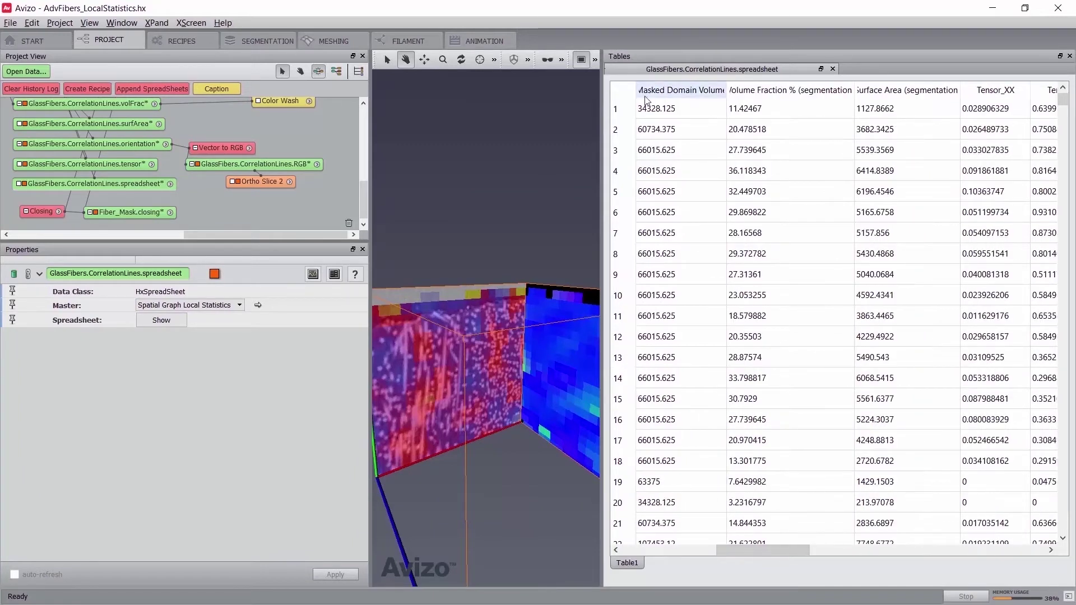
left_click(698, 95)
left_click(683, 97)
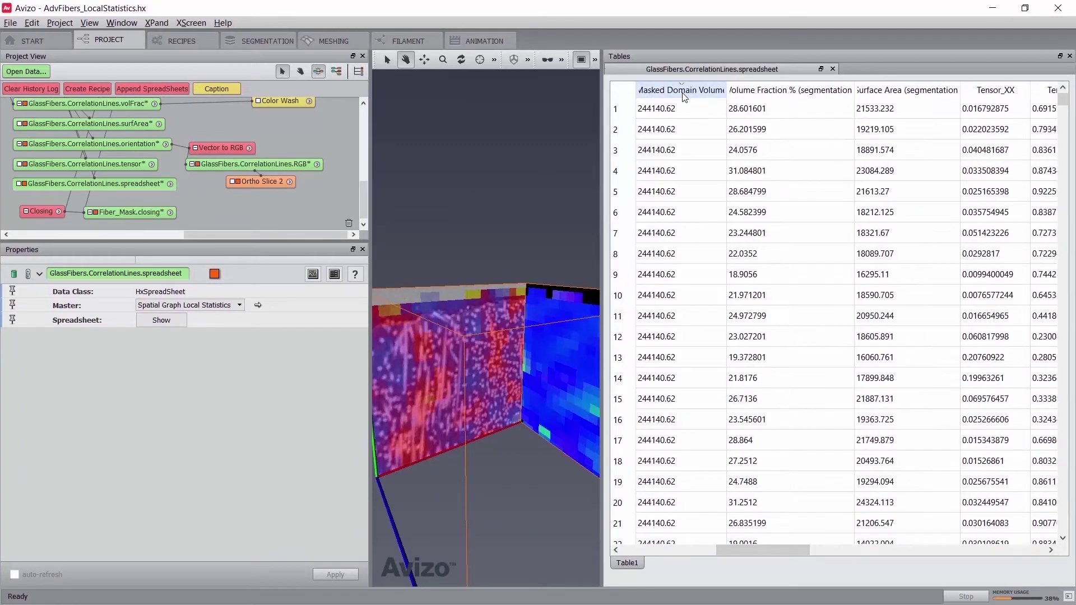
- Examine the block indices and volume fractions of the smallest masked domain volumes, and select row 7359
left_click_drag(747, 545, 694, 552)
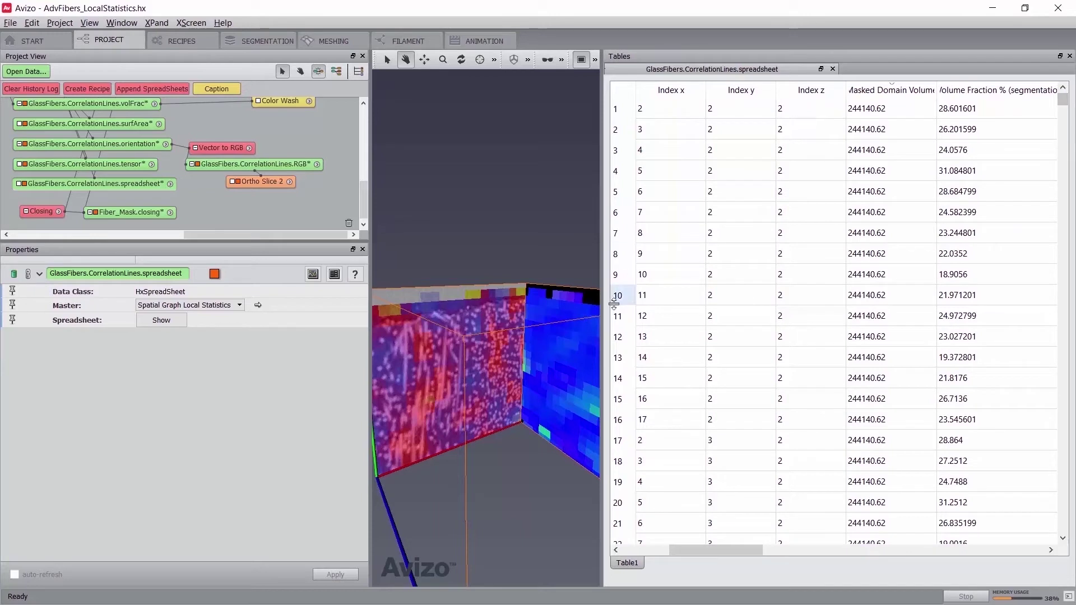
scroll(936, 160, "down", 15)
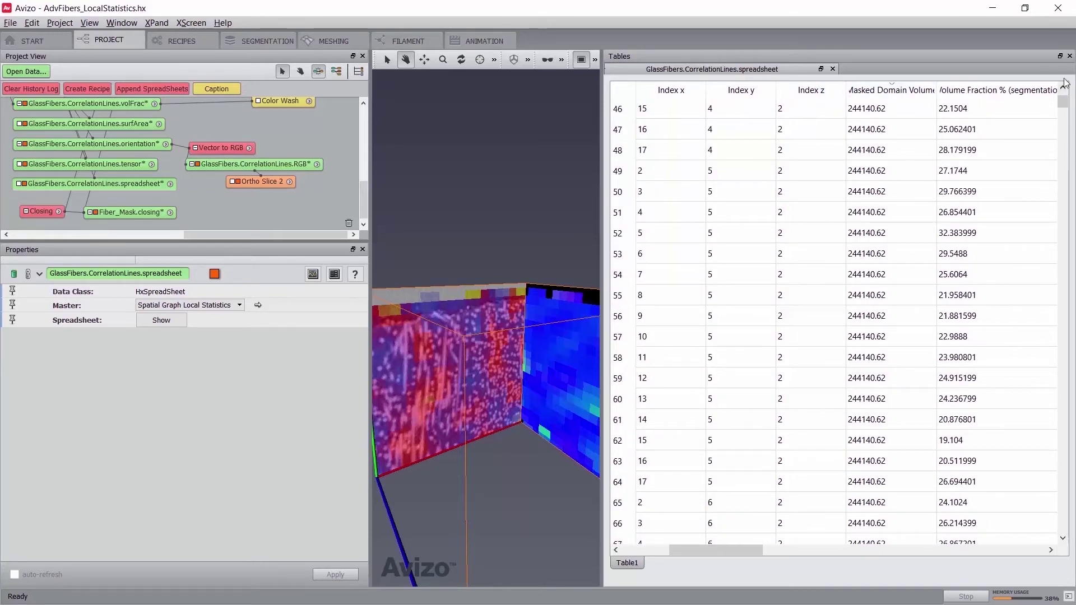
left_click_drag(1062, 104, 1024, 486)
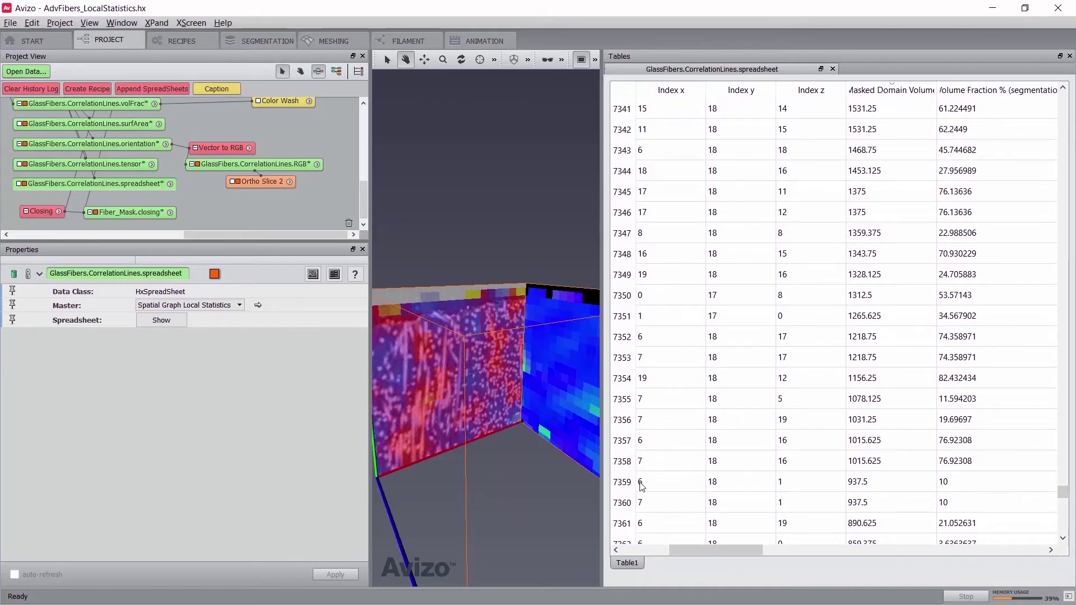
left_click(713, 483)
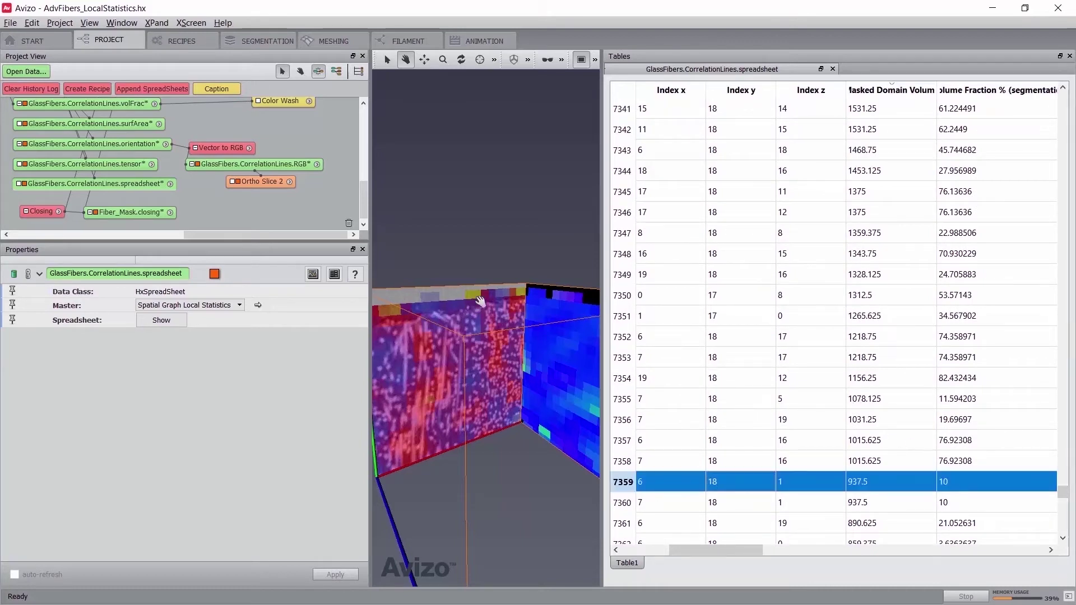